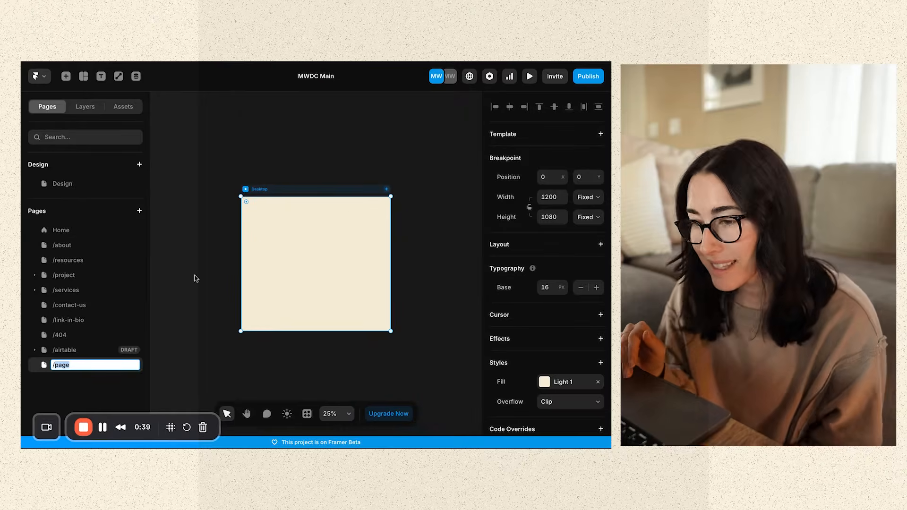
# Step: Accept /page as the new page's name and show its layer list
pyautogui.scroll(5, 330, 247)
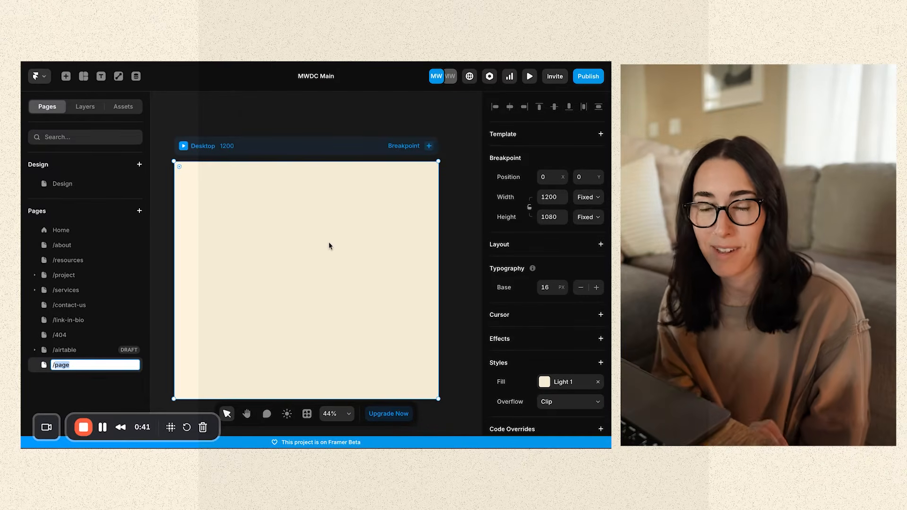
pyautogui.press('Return')
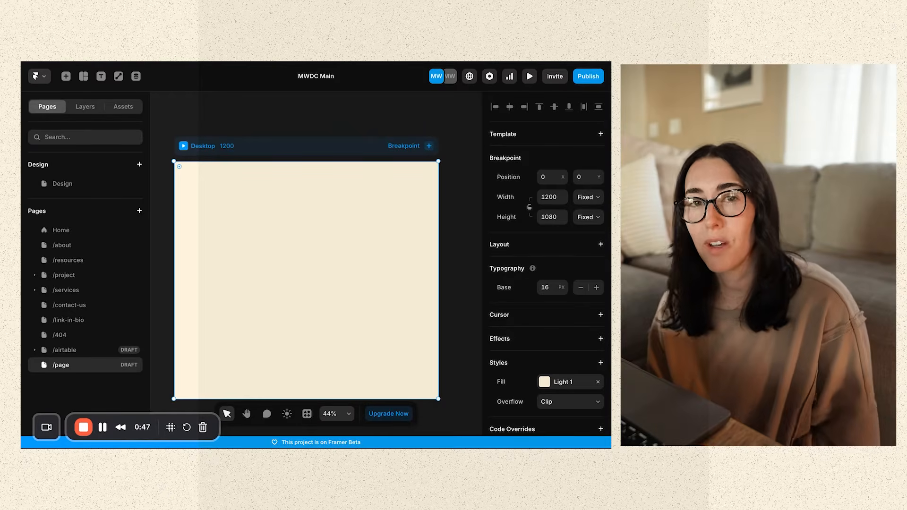
pyautogui.click(82, 107)
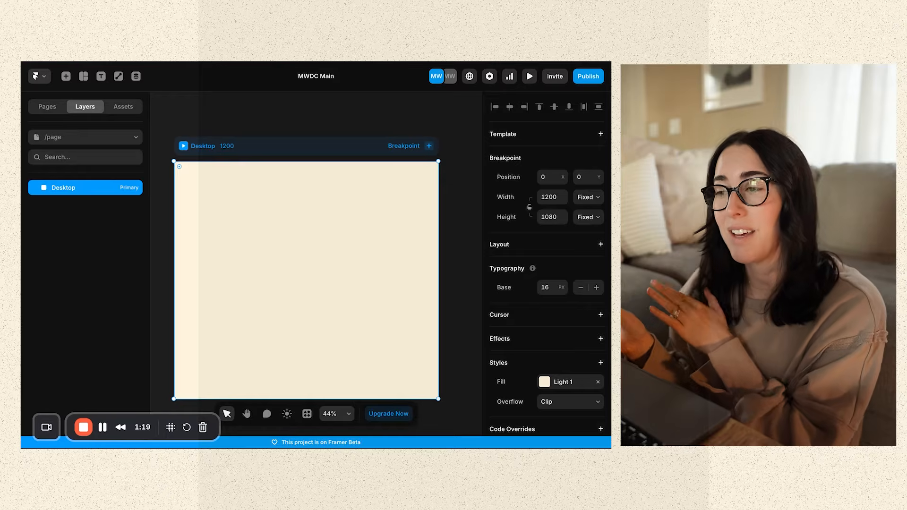
pyautogui.scroll(-4, 373, 277)
pyautogui.scroll(6, 373, 277)
pyautogui.scroll(-4, 373, 277)
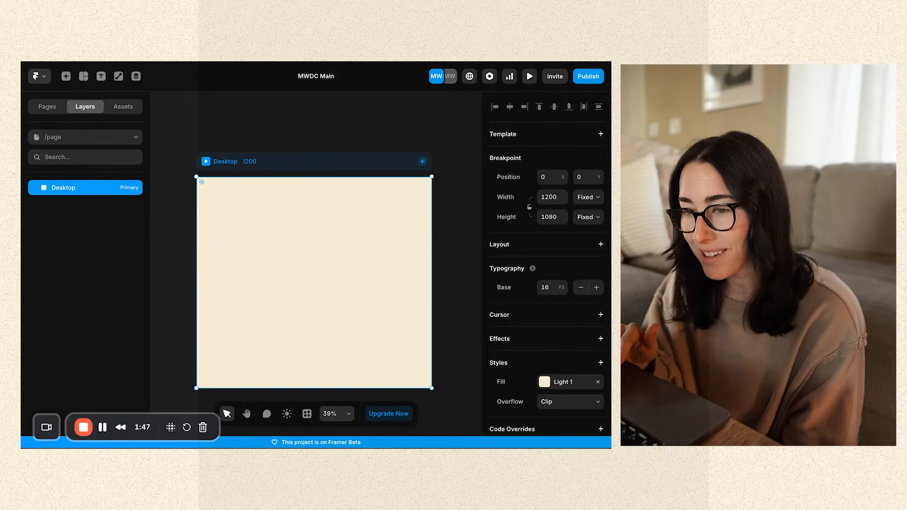
# Step: Return to the page list and look at the options for adding a page, without creating one
pyautogui.click(47, 108)
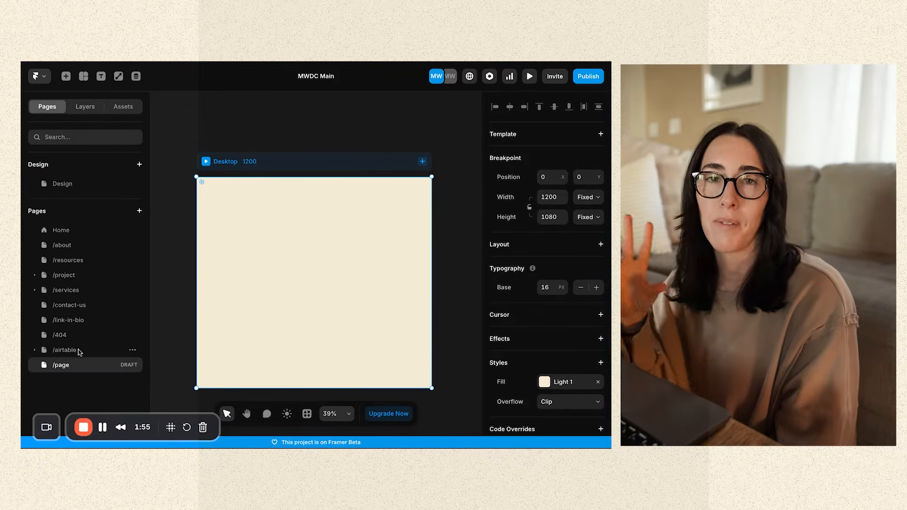
pyautogui.click(139, 211)
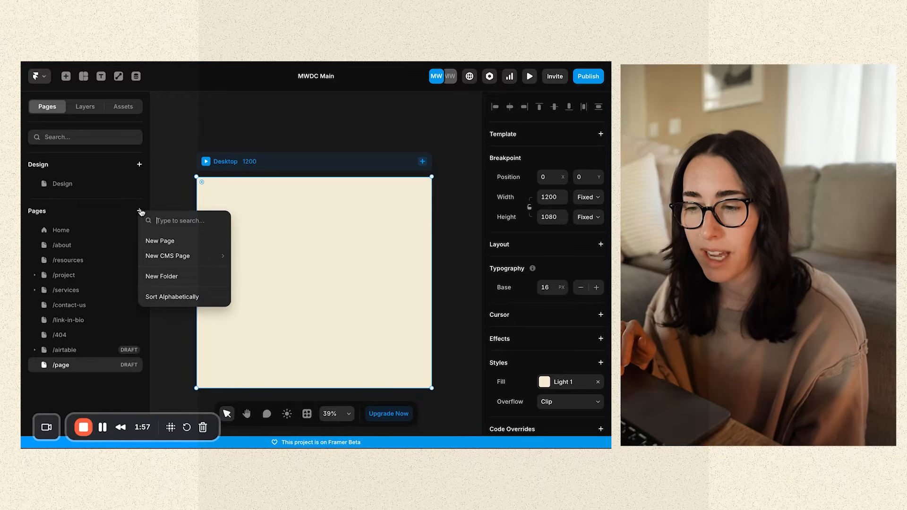
pyautogui.click(169, 190)
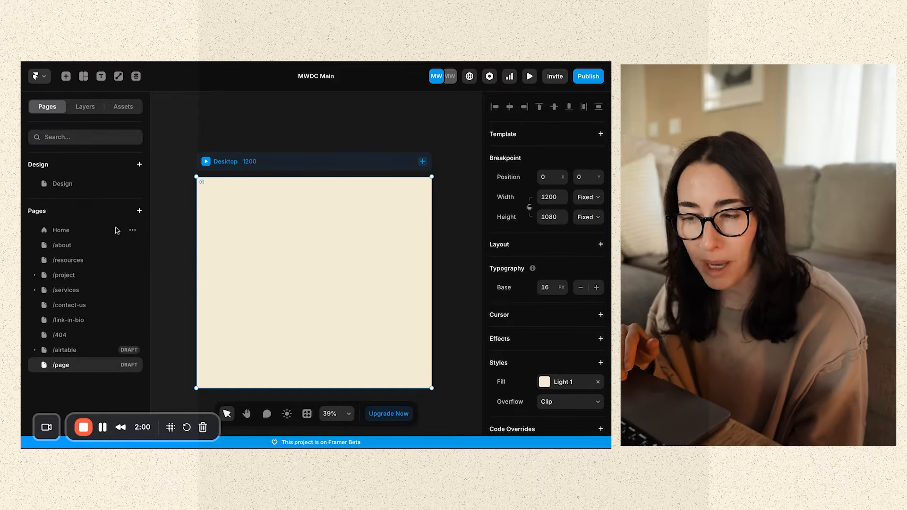
# Step: Review the Home page's settings and return to the canvas
pyautogui.click(133, 231)
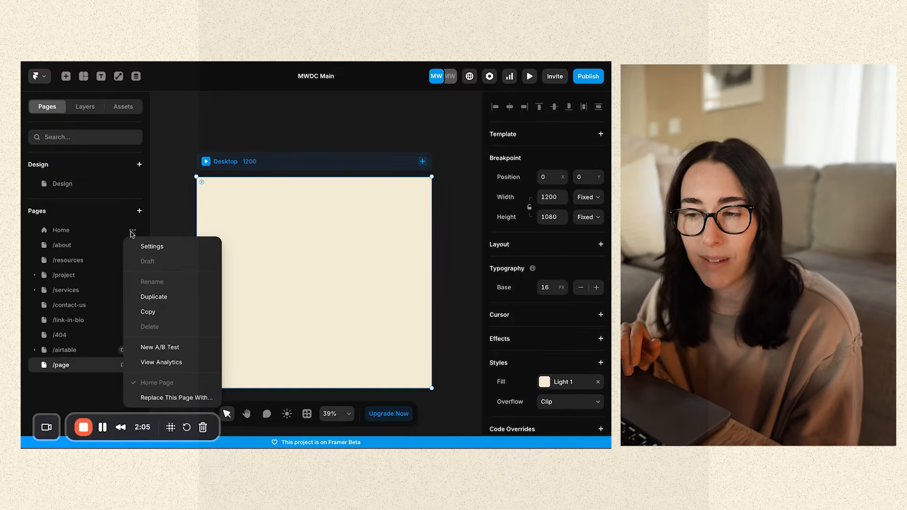
pyautogui.click(147, 246)
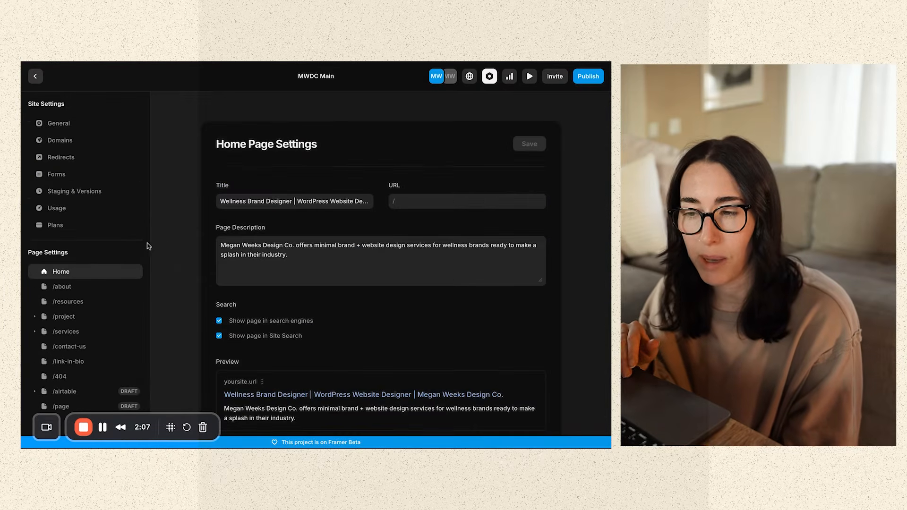
pyautogui.click(35, 77)
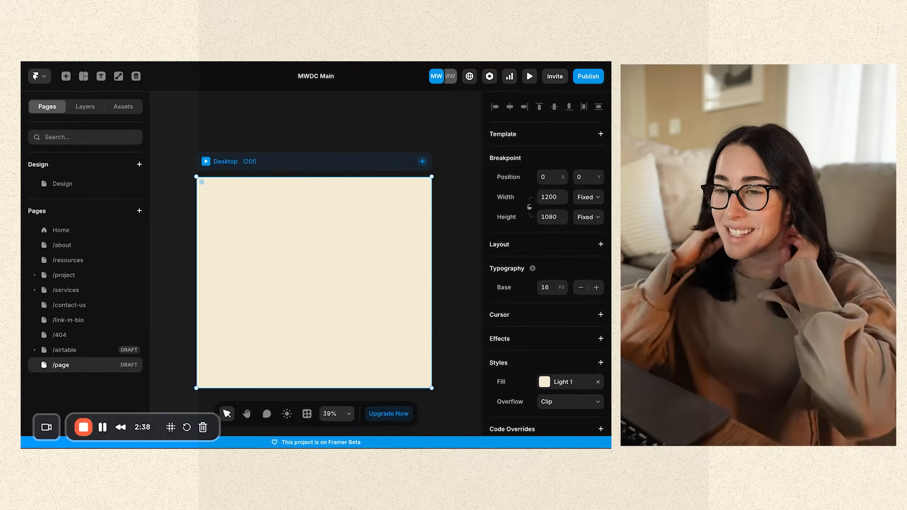
# Step: Open the Design page and look over its page options and the actions available for its frame
pyautogui.click(58, 184)
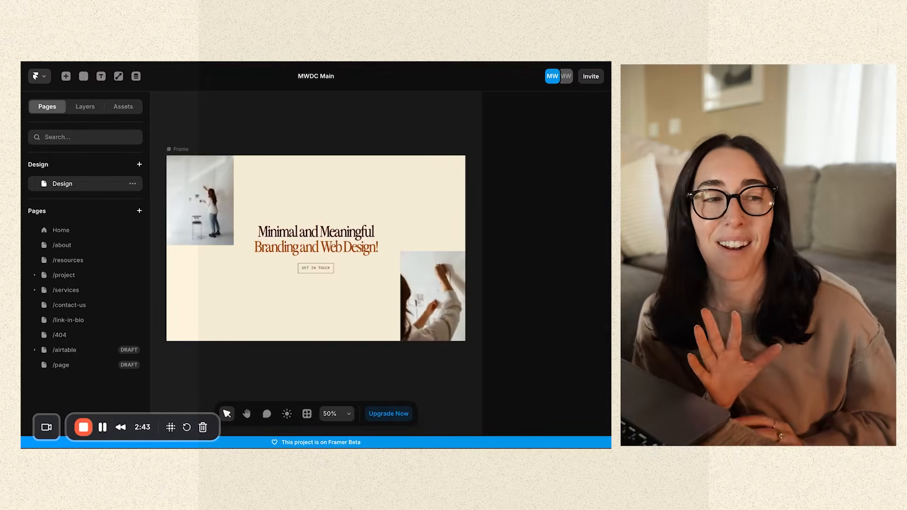
pyautogui.click(132, 185)
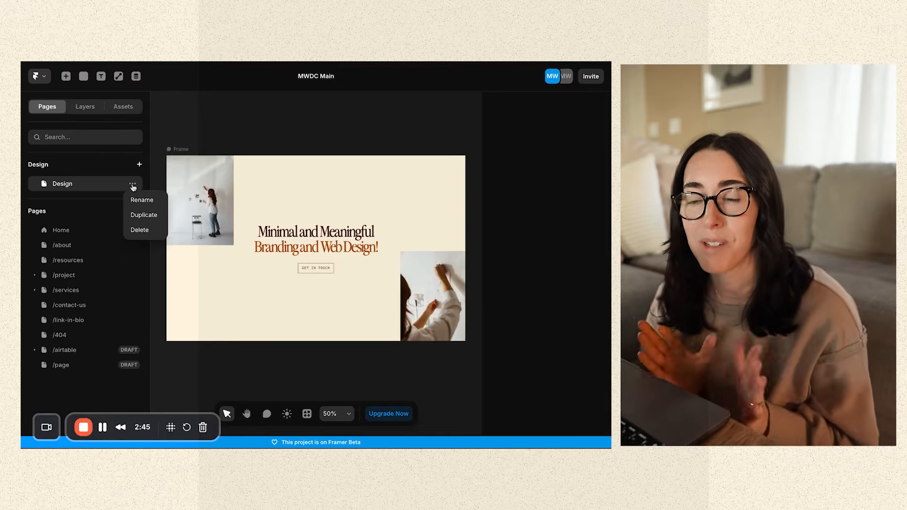
pyautogui.click(114, 184)
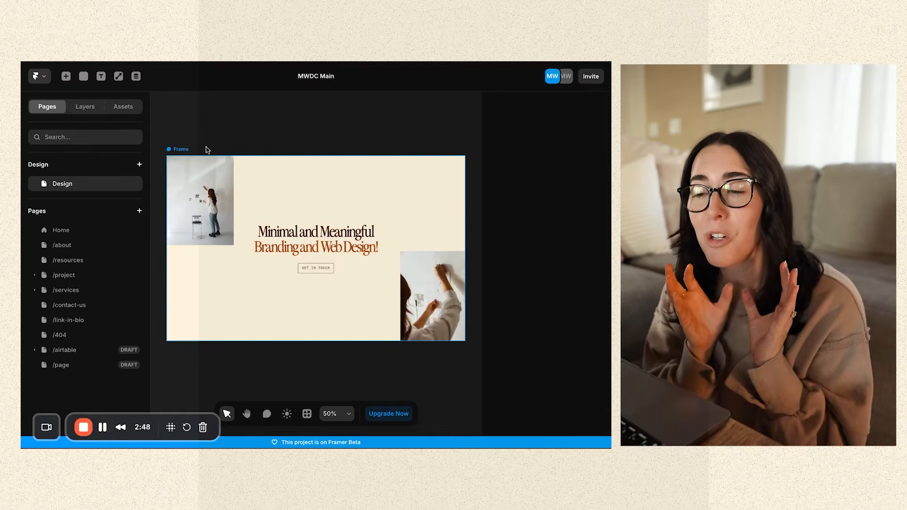
pyautogui.click(175, 154)
pyautogui.rightClick(184, 152)
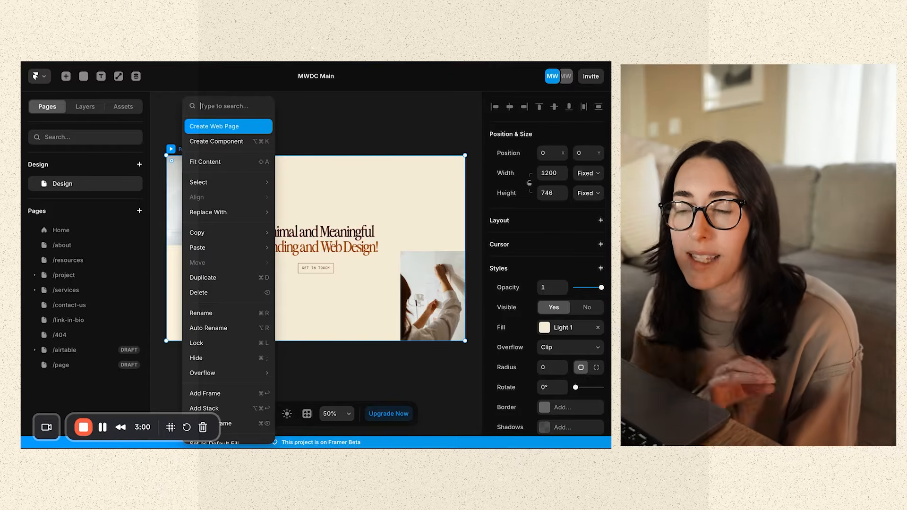
pyautogui.click(300, 128)
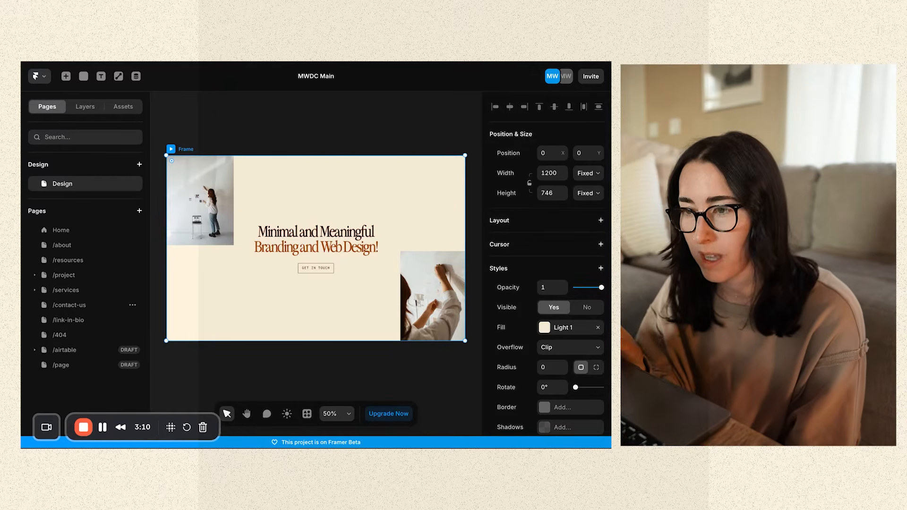
# Step: Reopen the draft /page and view its layers
pyautogui.click(92, 367)
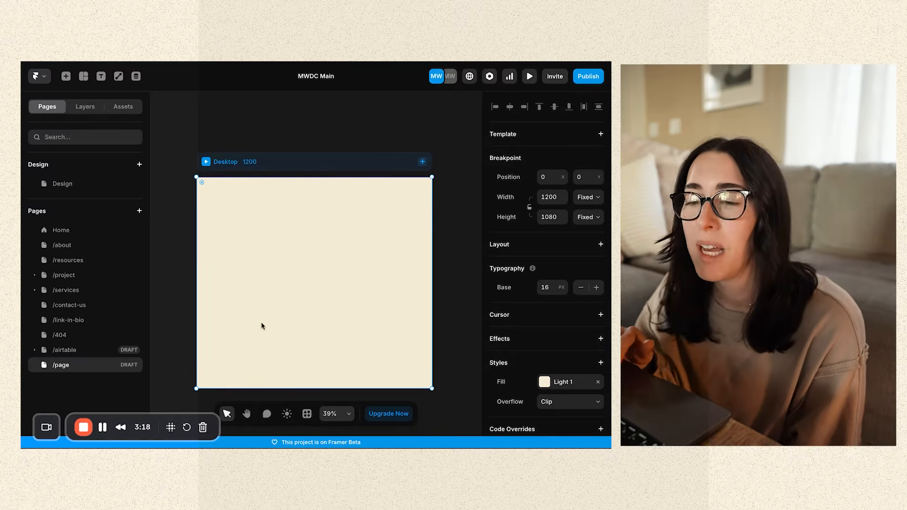
pyautogui.click(79, 115)
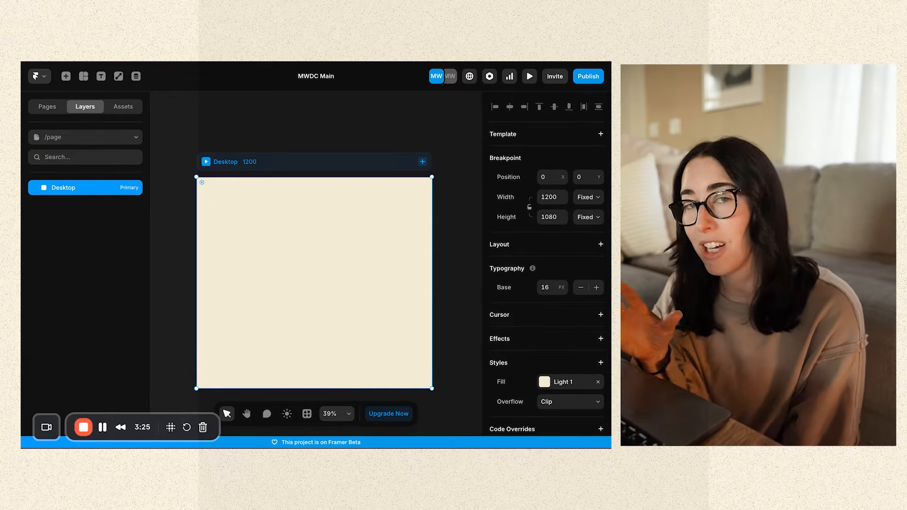
# Step: Browse the project's assets from templates and components down to the styles, vectors and code
pyautogui.click(133, 113)
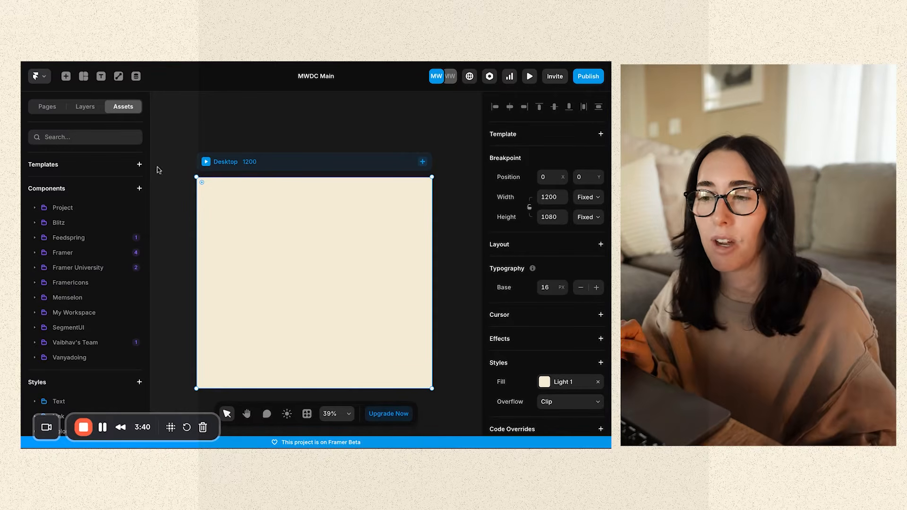
pyautogui.rightClick(126, 172)
pyautogui.click(114, 169)
pyautogui.rightClick(75, 171)
pyautogui.scroll(-5, 83, 331)
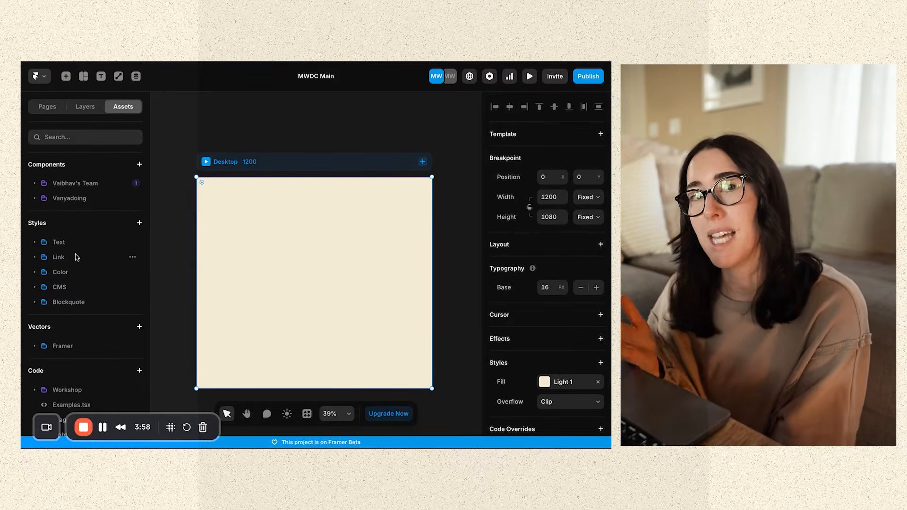
# Step: Look at the kinds of styles that can be added and check the existing Link styles folder
pyautogui.click(139, 223)
pyautogui.moveTo(160, 232)
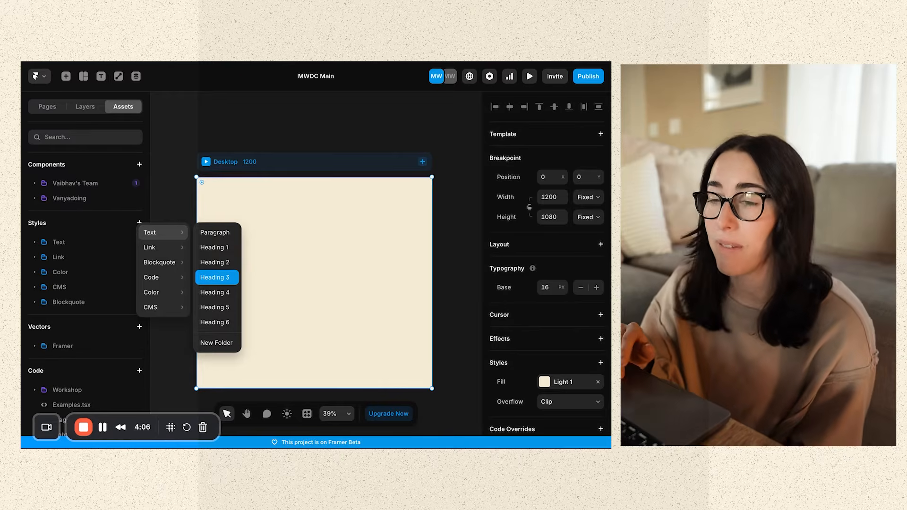
pyautogui.click(119, 259)
pyautogui.click(132, 257)
pyautogui.click(66, 258)
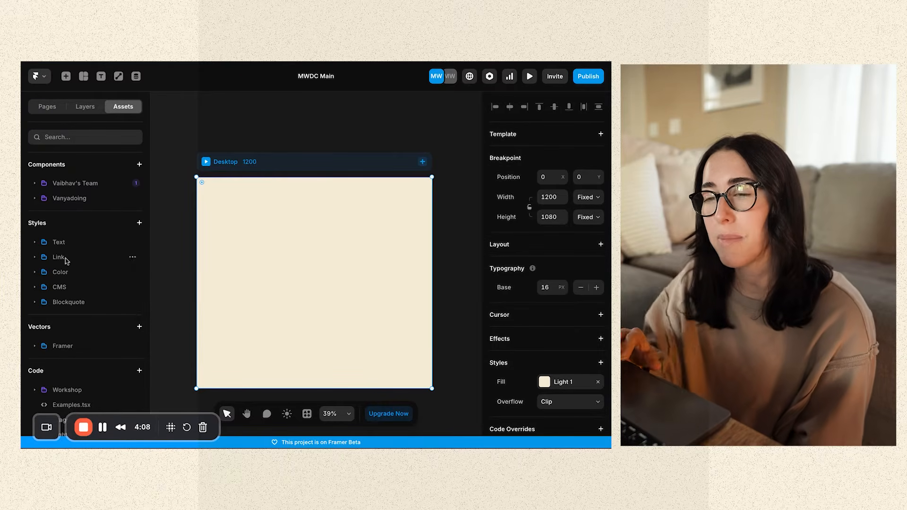
pyautogui.click(34, 258)
pyautogui.click(34, 260)
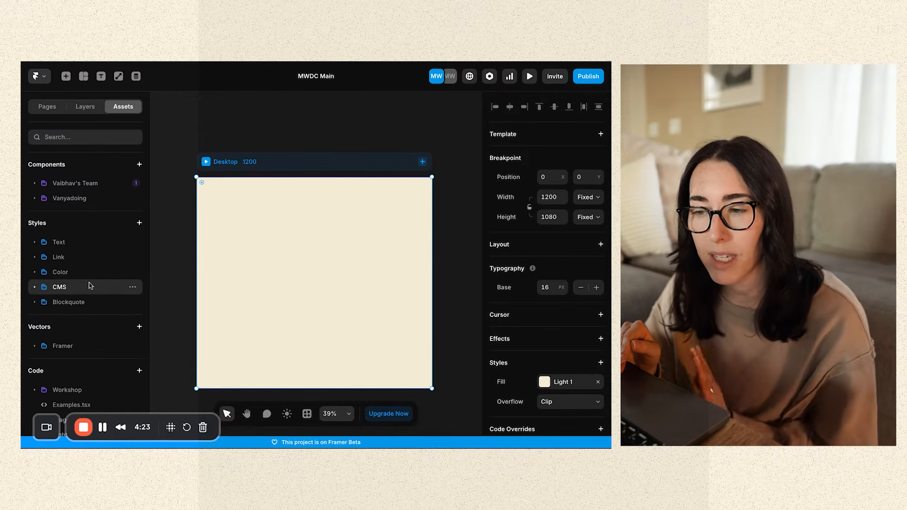
# Step: Check the CMS styles folder and browse the vectors and code files in the project's assets
pyautogui.click(133, 287)
pyautogui.click(106, 288)
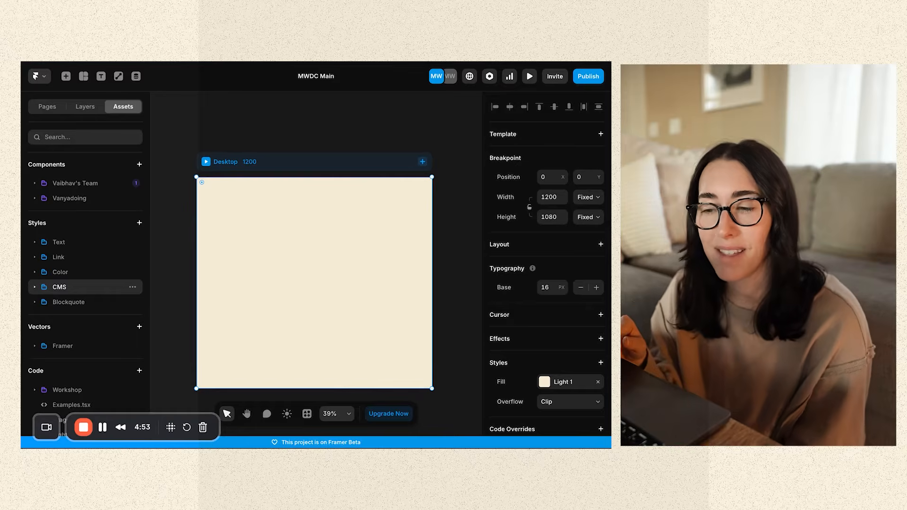
pyautogui.scroll(-3, 111, 329)
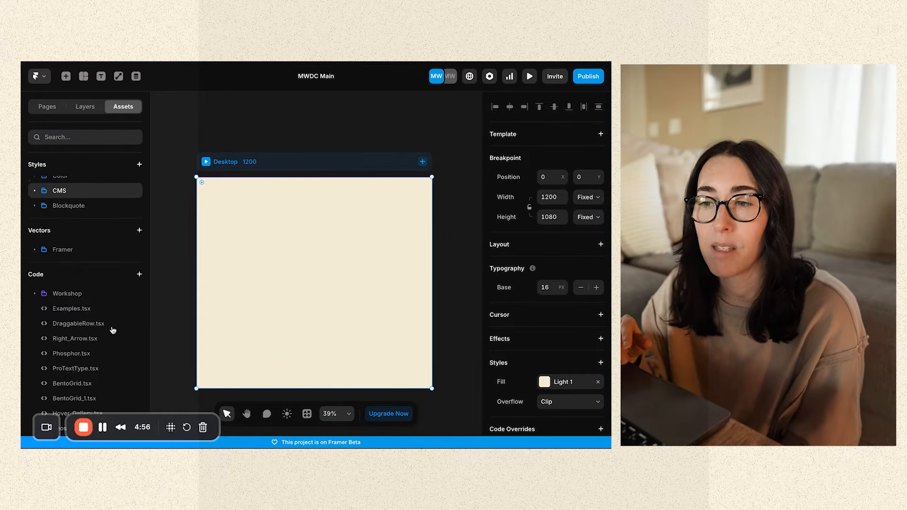
pyautogui.scroll(5, 113, 330)
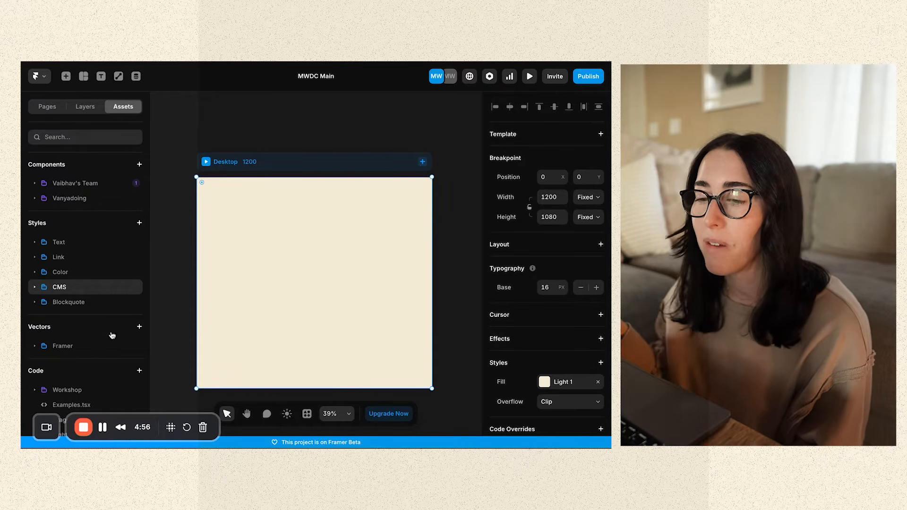
pyautogui.scroll(-3, 112, 330)
pyautogui.scroll(4, 113, 330)
pyautogui.scroll(3, 113, 331)
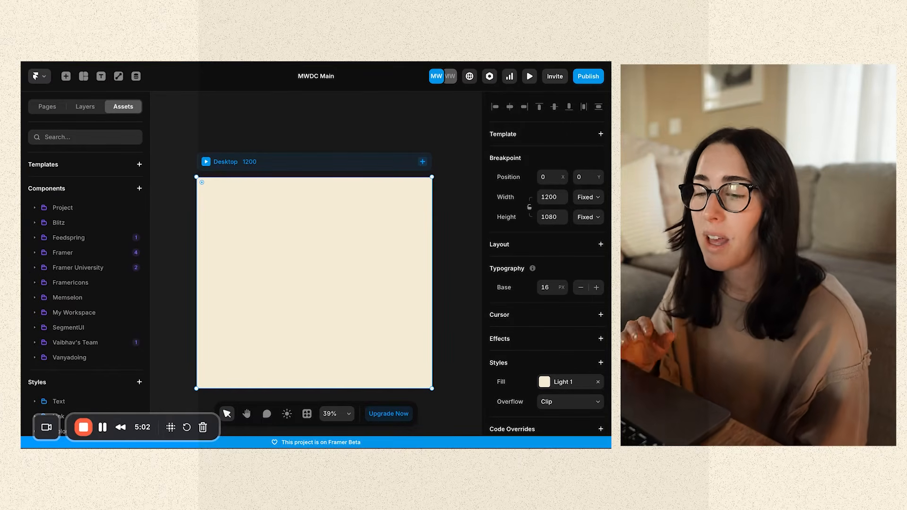
# Step: Show the page's layers again and review the Desktop breakpoint's properties
pyautogui.click(86, 108)
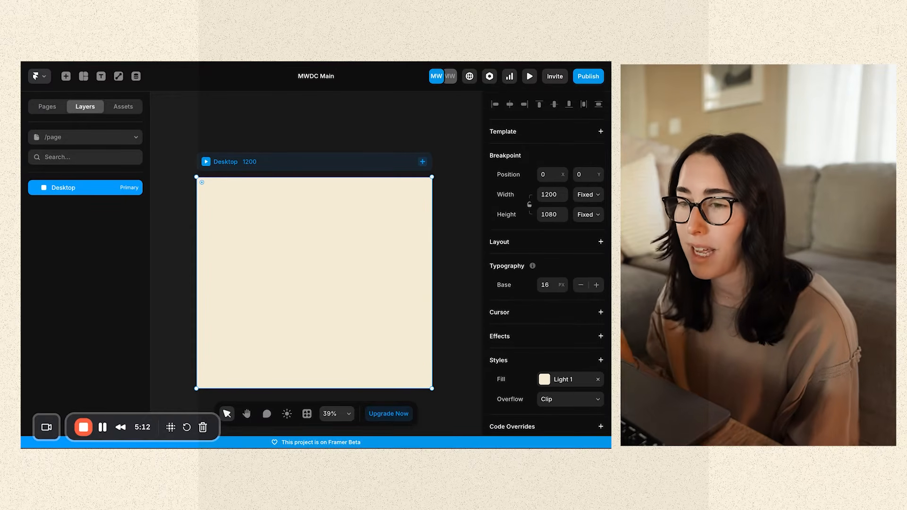
pyautogui.scroll(-1, 574, 323)
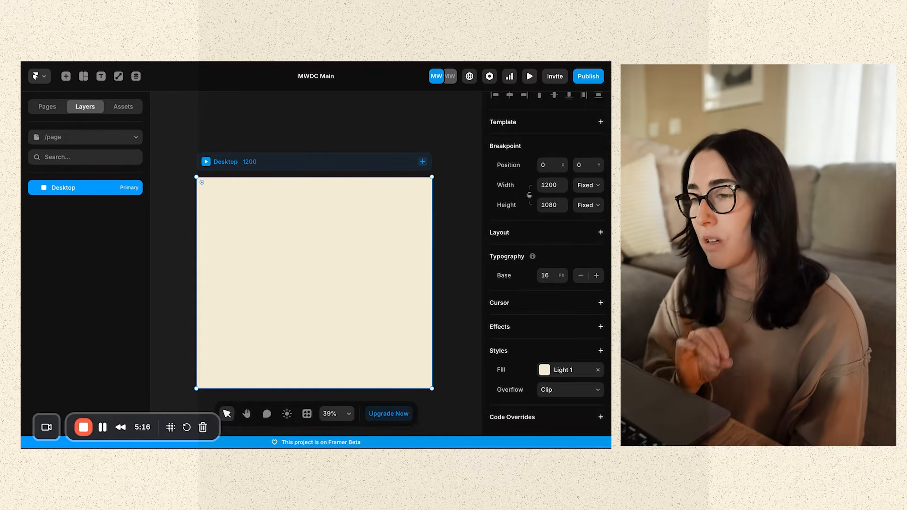
pyautogui.scroll(-1, 285, 308)
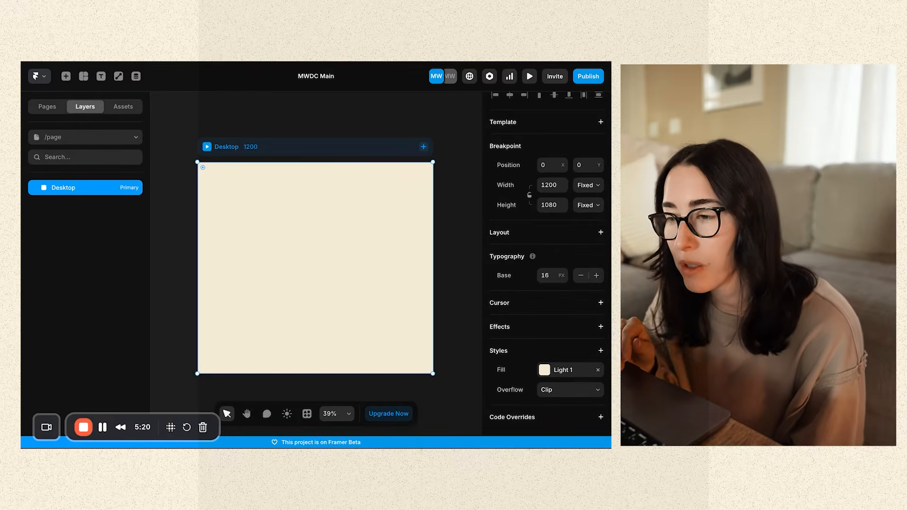
# Step: Add a Tablet breakpoint 744 wide and a Phone breakpoint 390 wide to the page
pyautogui.scroll(-5, 286, 305)
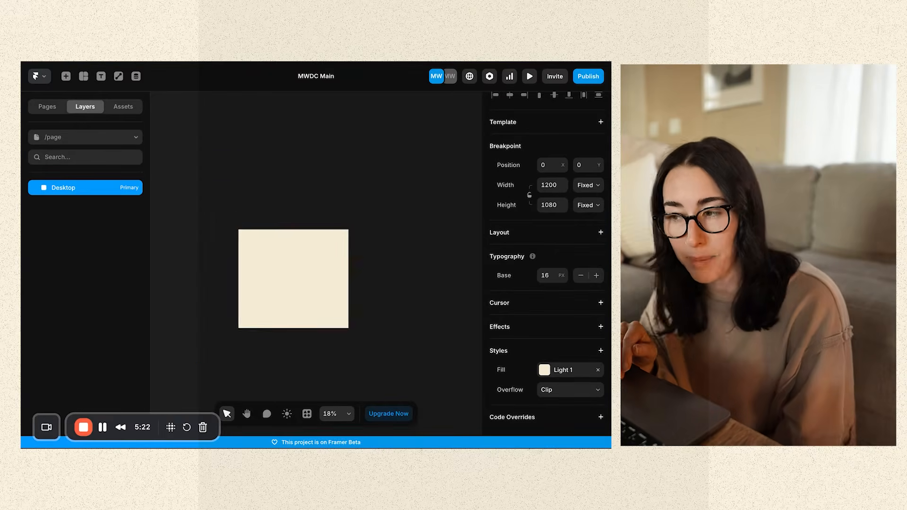
pyautogui.hscroll(1, 284, 293)
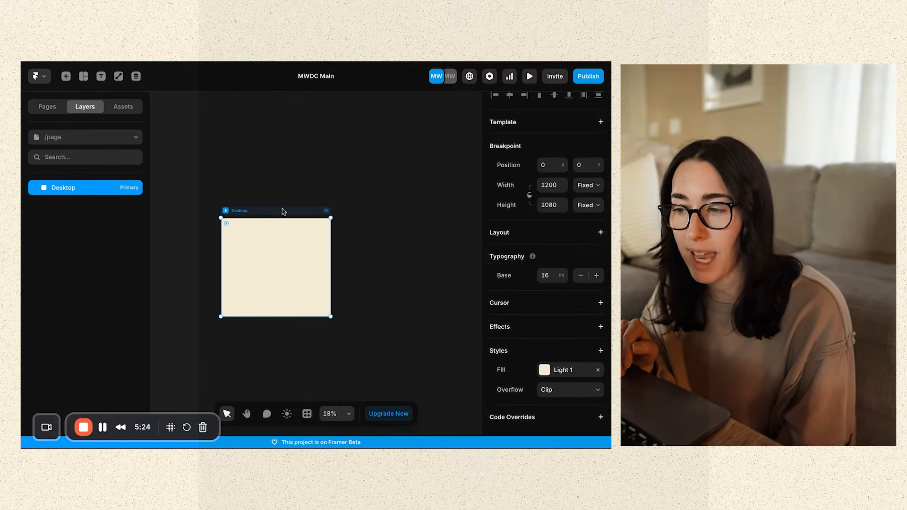
pyautogui.click(327, 211)
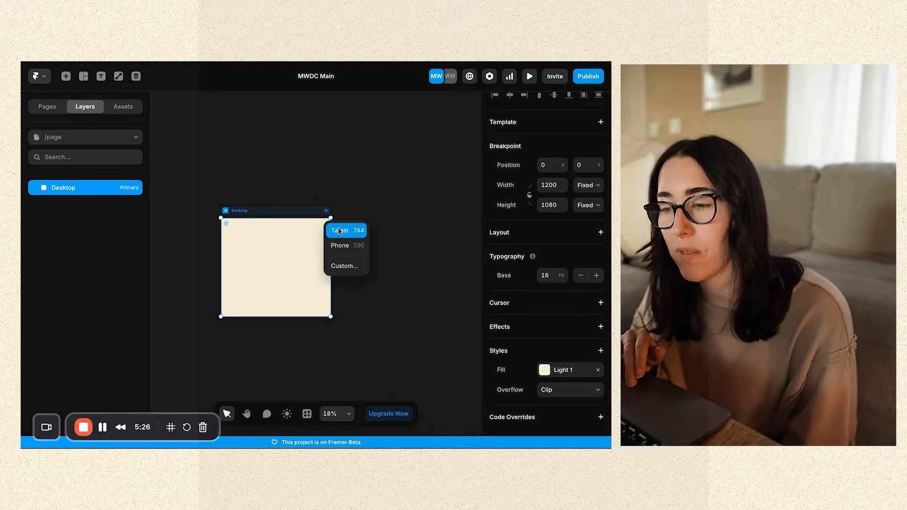
pyautogui.click(341, 230)
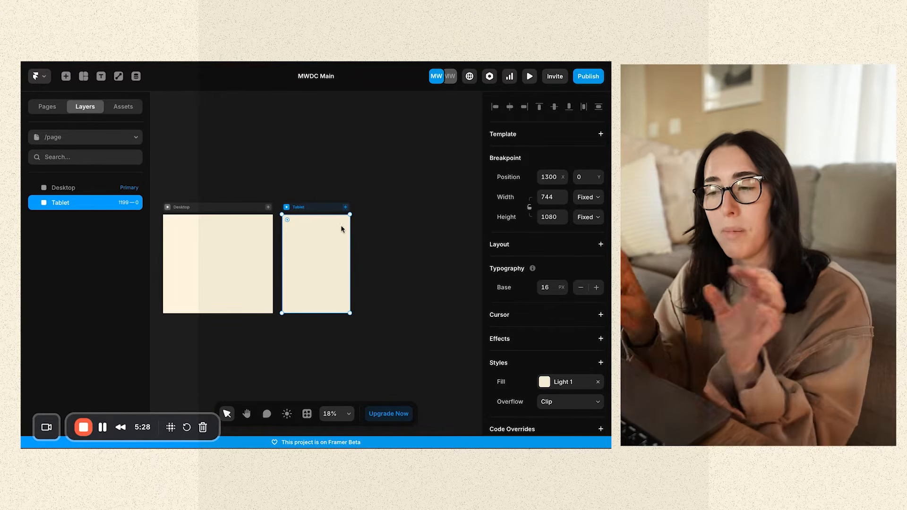
pyautogui.click(346, 207)
pyautogui.click(355, 227)
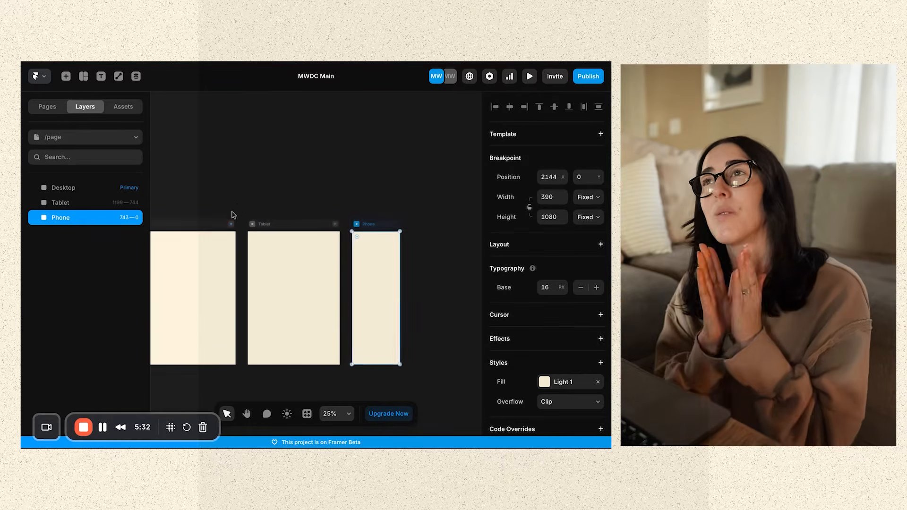
pyautogui.scroll(3, 228, 217)
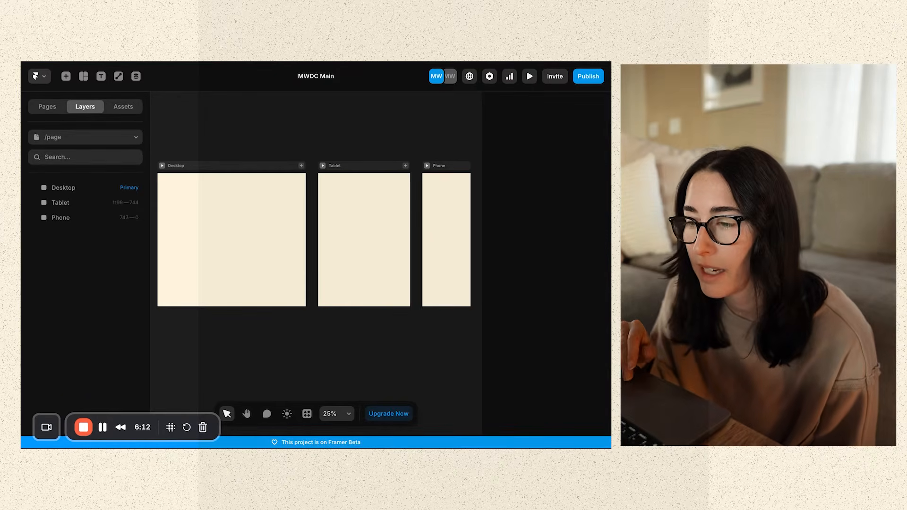
# Step: Open the Home page, look through its layer list and expand the Desktop breakpoint's sections
pyautogui.click(47, 106)
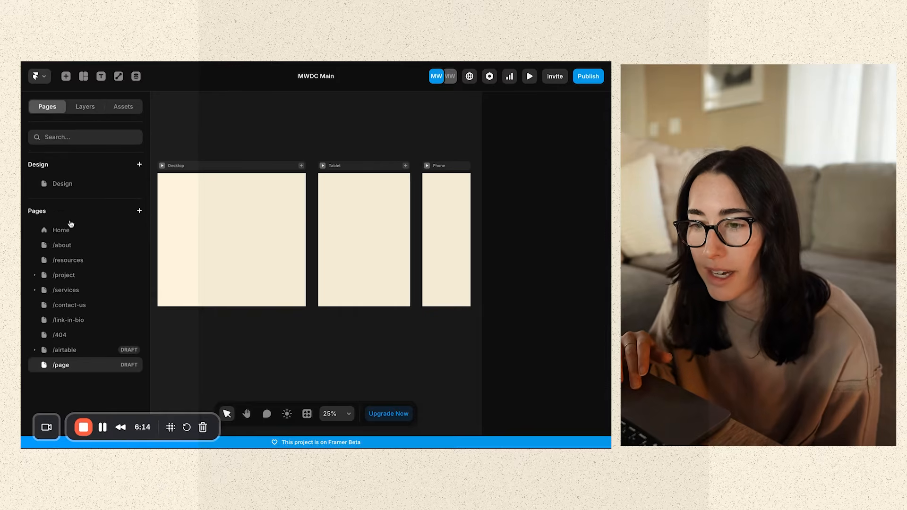
pyautogui.click(72, 230)
pyautogui.click(85, 106)
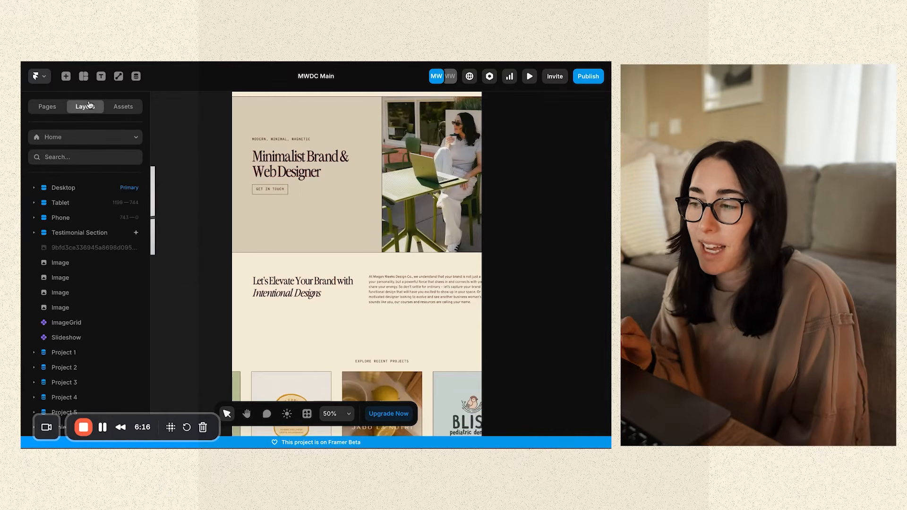
pyautogui.scroll(-3, 73, 326)
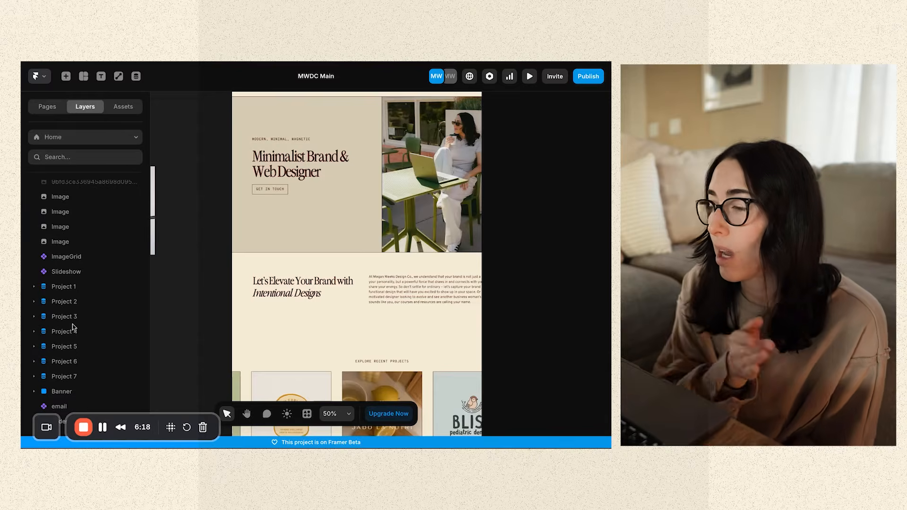
pyautogui.scroll(3, 73, 327)
pyautogui.click(71, 189)
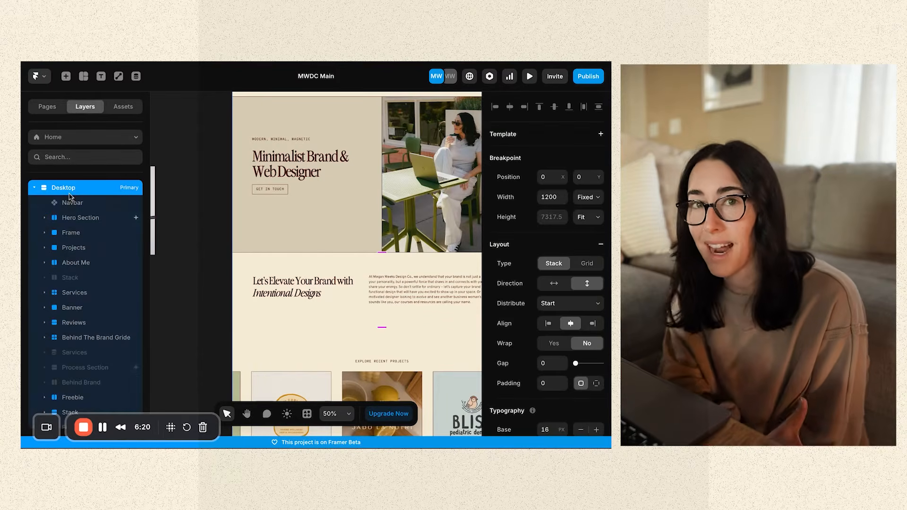
# Step: Check the actions available for the Home page's Projects section and return to the draft /page
pyautogui.click(74, 249)
pyautogui.rightClick(100, 245)
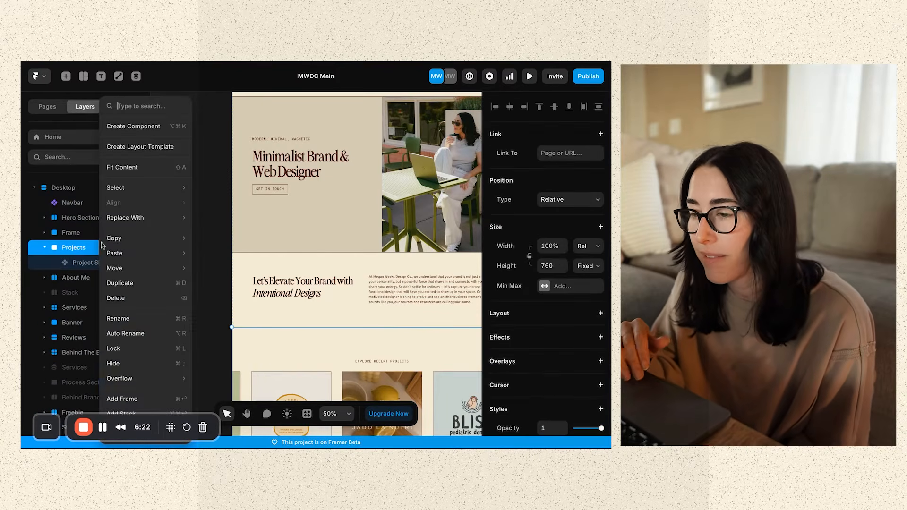
pyautogui.moveTo(105, 245)
pyautogui.click(247, 187)
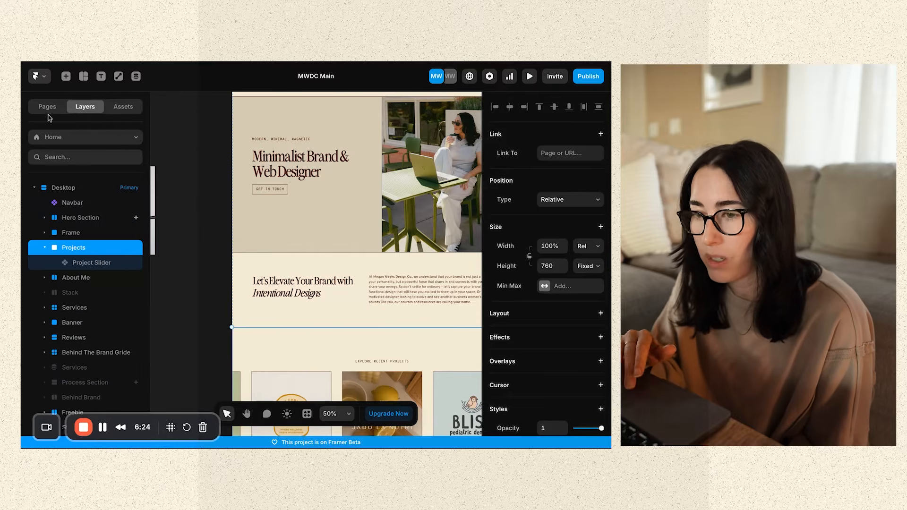
pyautogui.click(56, 108)
pyautogui.click(83, 362)
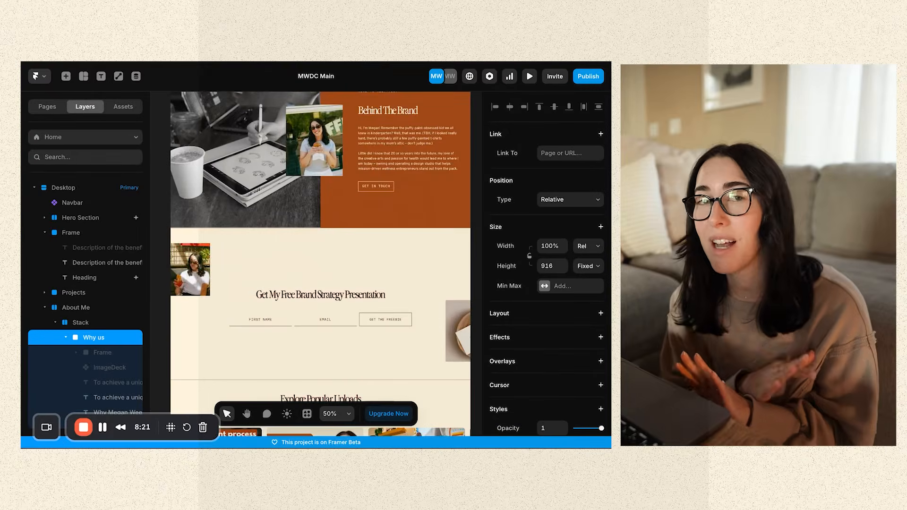
# Step: Review the sections of the Home page's Desktop design, from Why us to Explore Popular Uploads
pyautogui.scroll(3, 309, 265)
pyautogui.scroll(-10, 309, 265)
pyautogui.scroll(5, 309, 264)
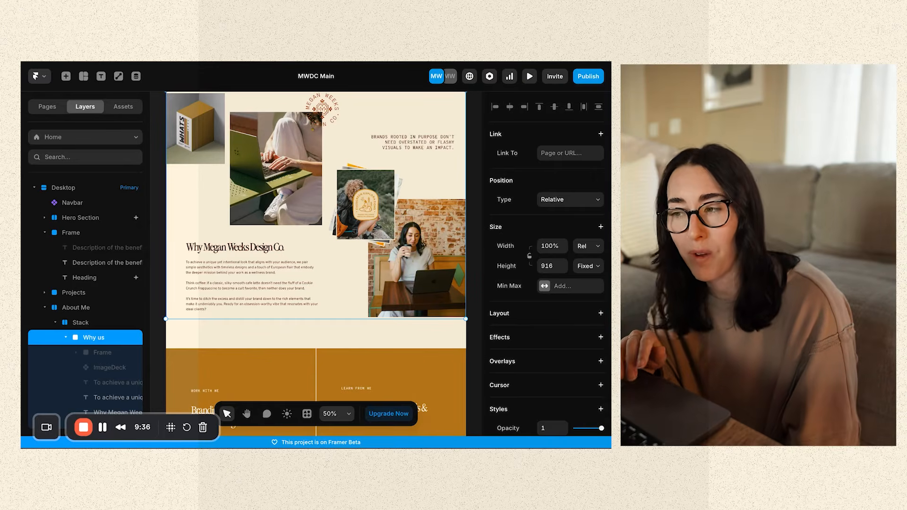
pyautogui.scroll(-5, 382, 252)
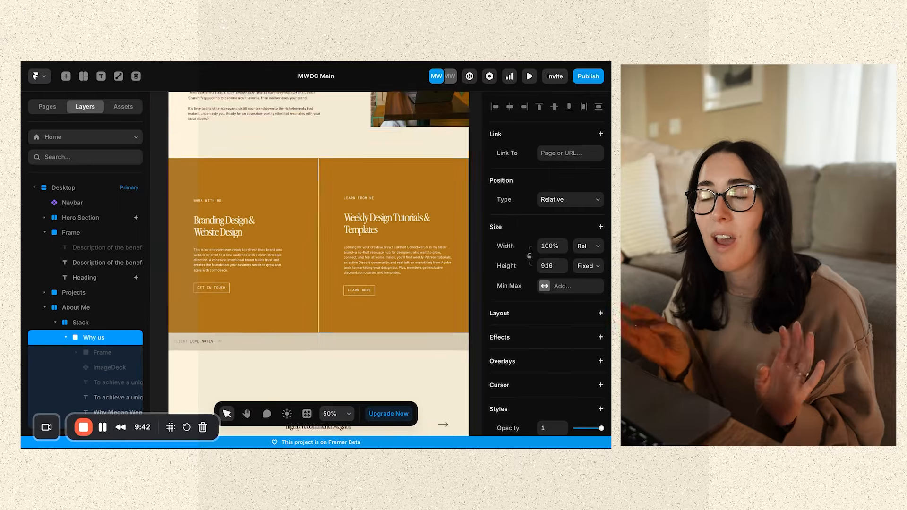
pyautogui.scroll(-2, 312, 264)
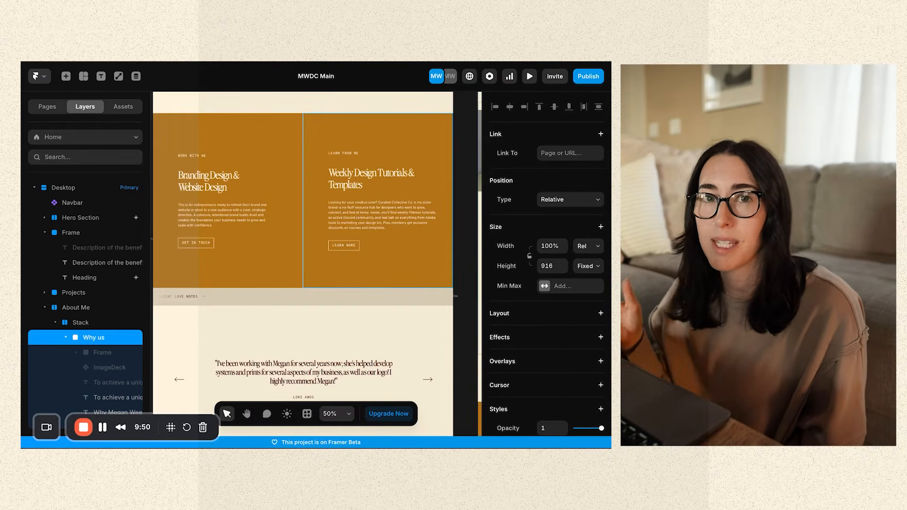
pyautogui.scroll(-5, 316, 263)
pyautogui.scroll(-5, 329, 264)
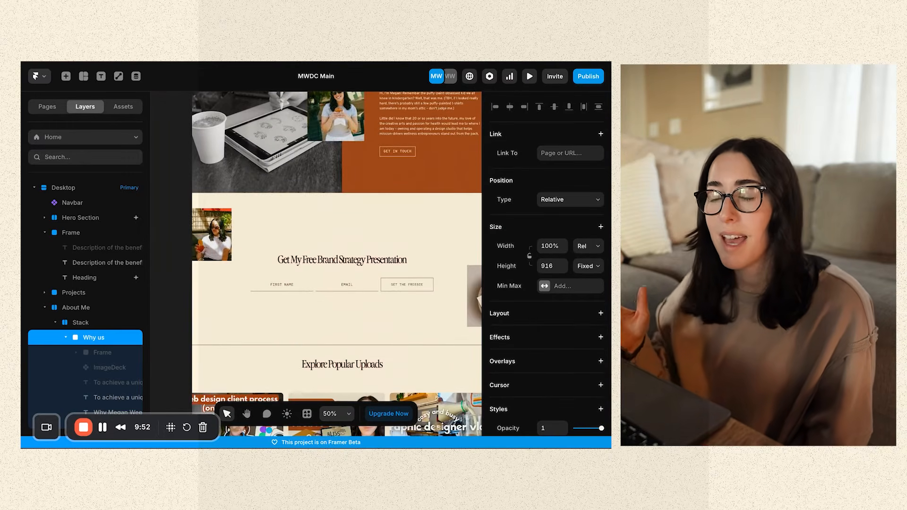
pyautogui.scroll(-3, 331, 263)
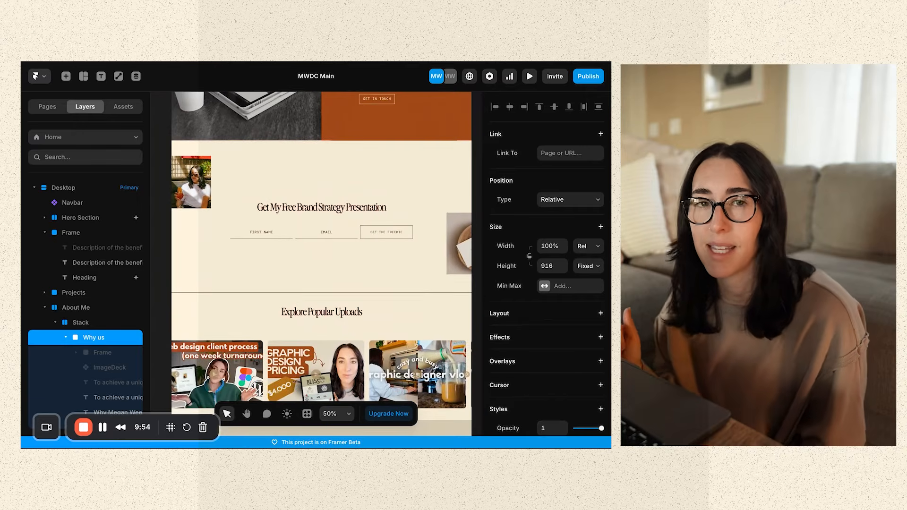
# Step: Compare the Home page's testimonial and Behind The Brand sections in the Tablet and Phone breakpoints
pyautogui.hscroll(10, 316, 263)
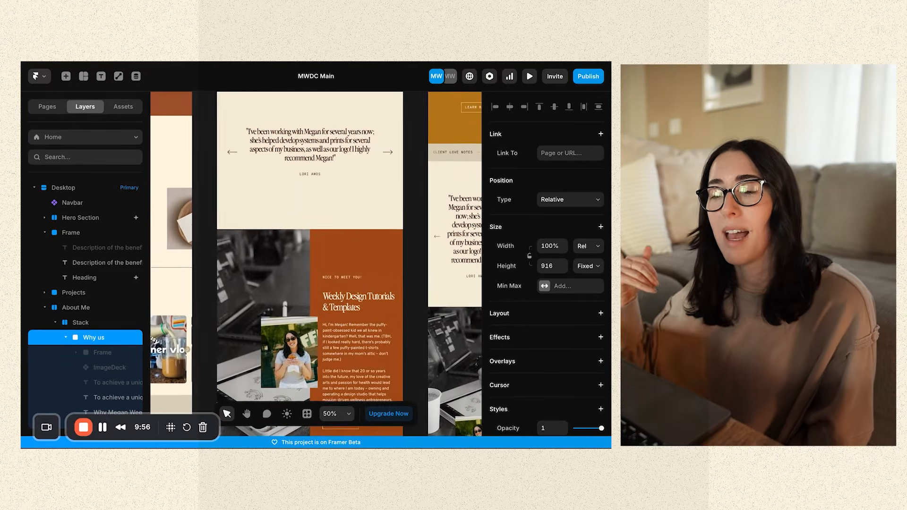
pyautogui.hscroll(5, 316, 264)
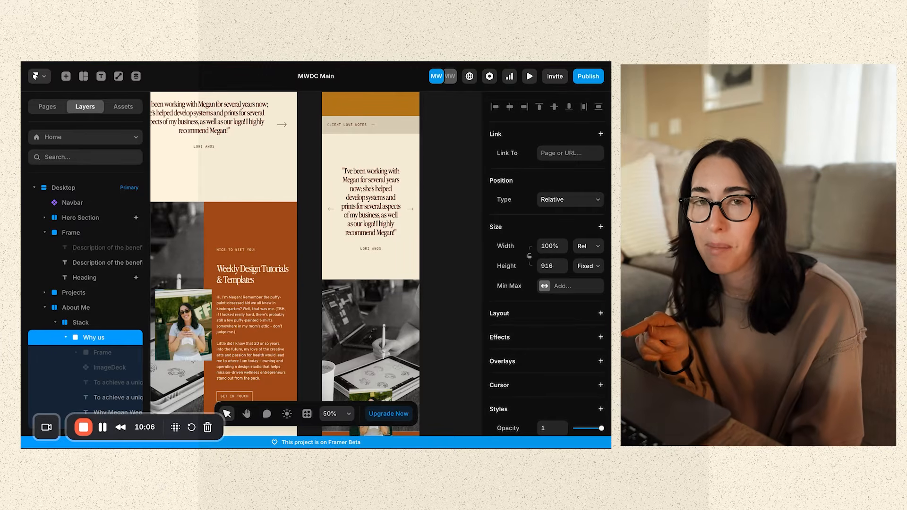
pyautogui.scroll(-5, 284, 265)
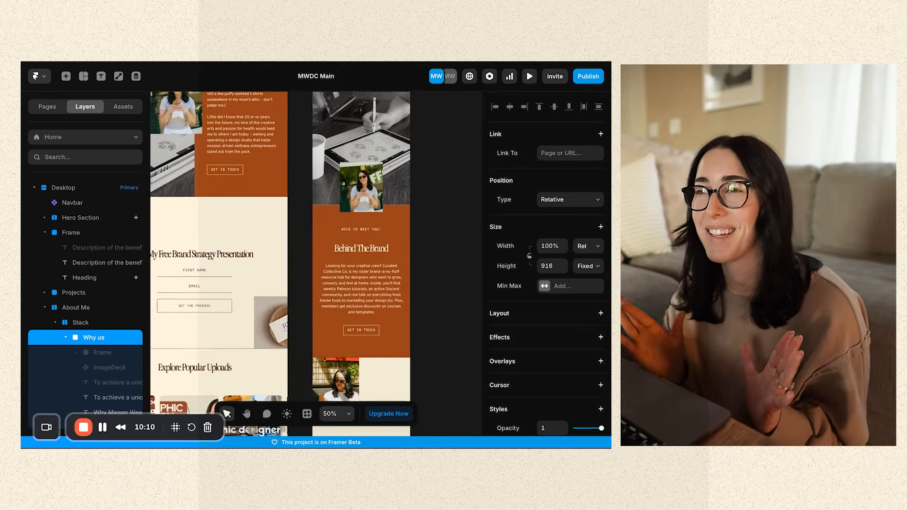
pyautogui.scroll(-3, 283, 265)
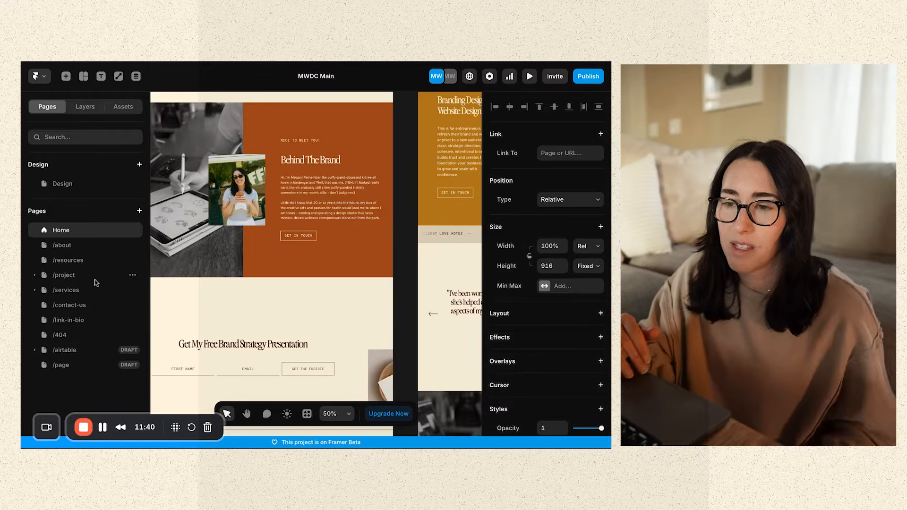
# Step: Open the draft /page and look at the elements available for inserting
pyautogui.click(65, 367)
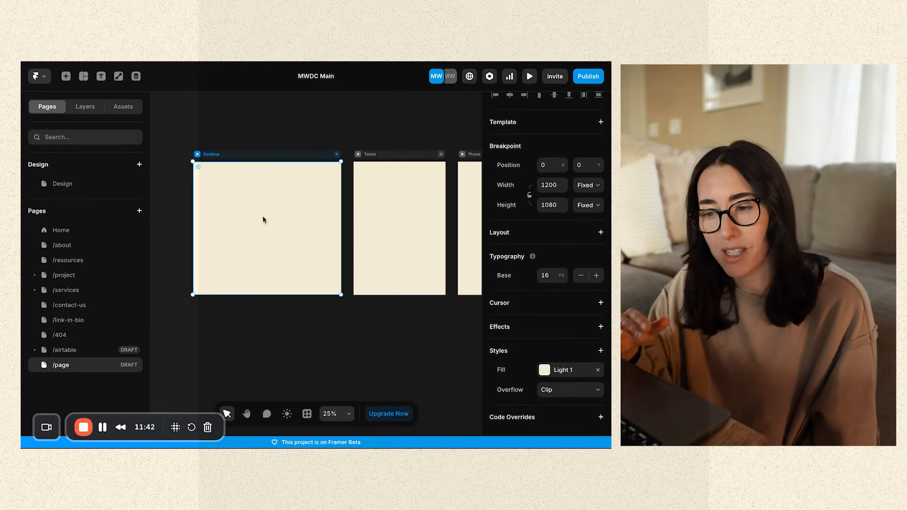
pyautogui.scroll(4, 263, 218)
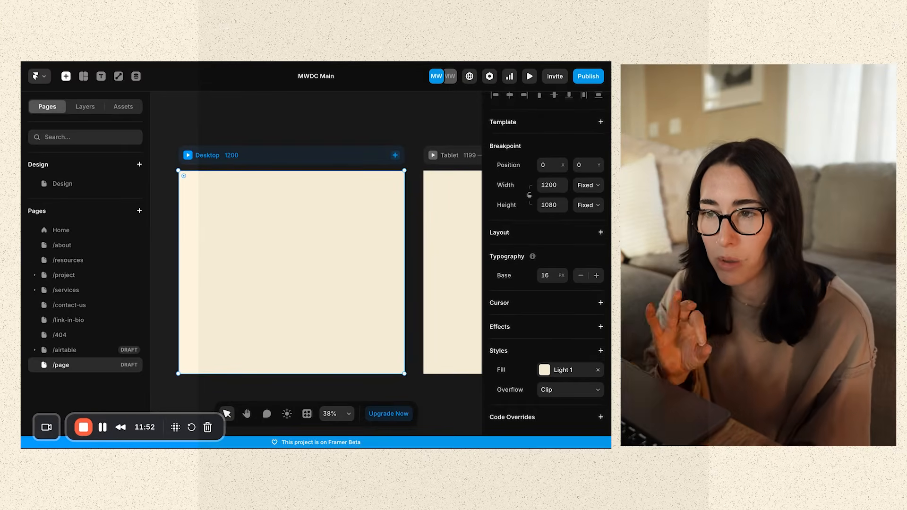
pyautogui.click(70, 77)
# Step: Show the page's layers and draw a two-column stack about 1154 by 539 in the upper half of the Desktop breakpoint
pyautogui.click(84, 77)
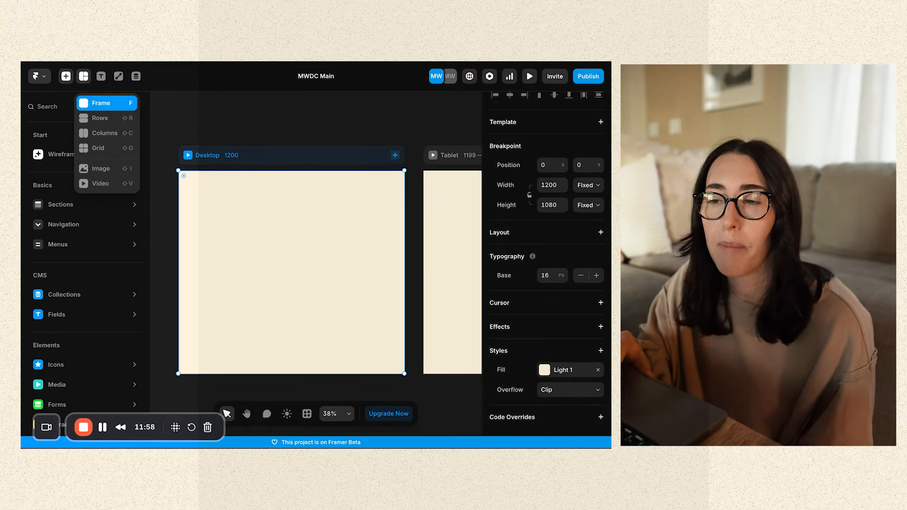
pyautogui.click(98, 131)
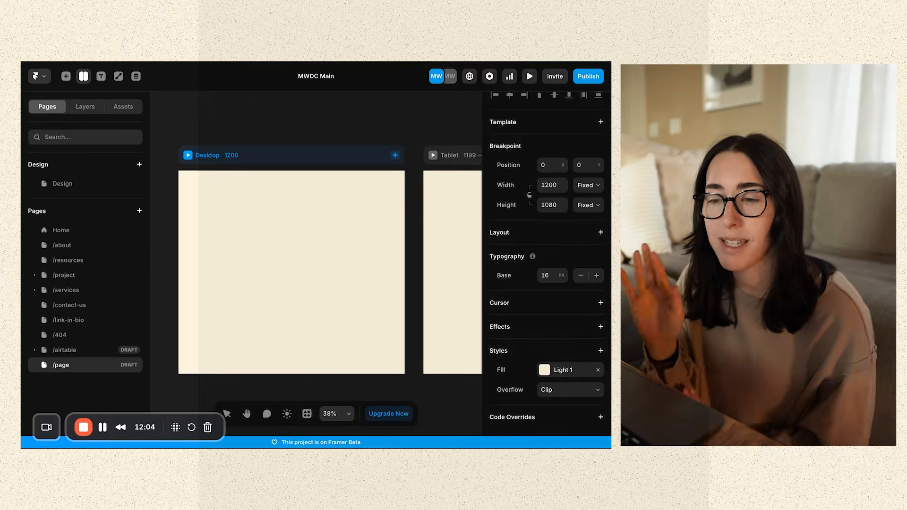
pyautogui.click(92, 109)
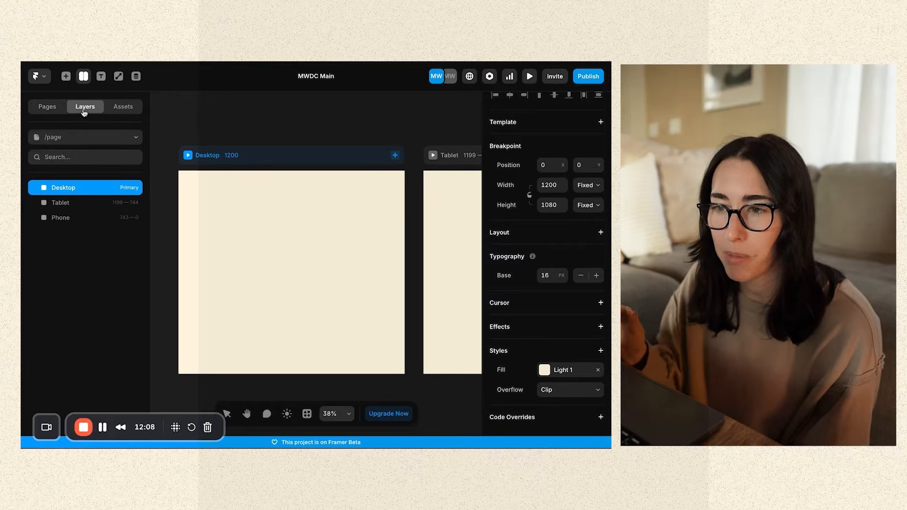
pyautogui.click(84, 79)
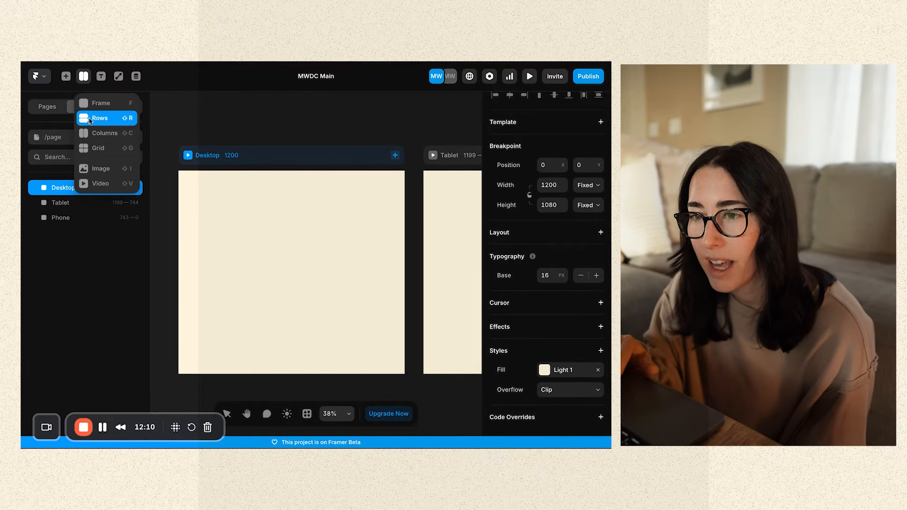
pyautogui.click(230, 202)
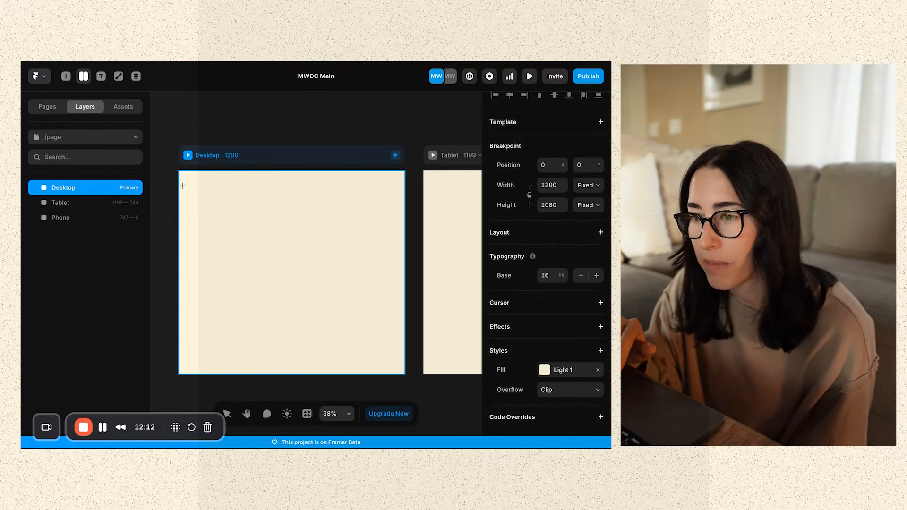
pyautogui.moveTo(188, 181); pyautogui.dragTo(401, 279)
# Step: Check how the columns adapt on the Tablet and Phone breakpoints and inspect the second column frame on Desktop
pyautogui.hscroll(5, 331, 237)
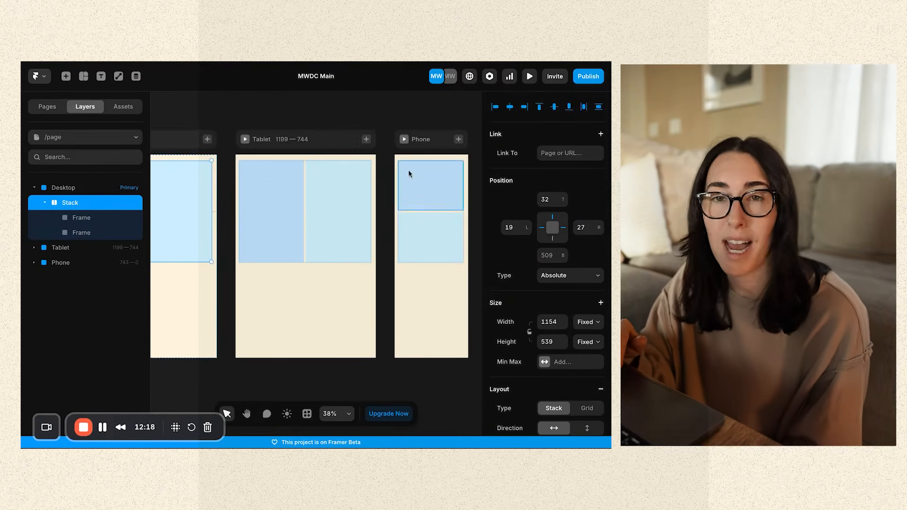
pyautogui.hscroll(-5, 272, 233)
pyautogui.click(279, 224)
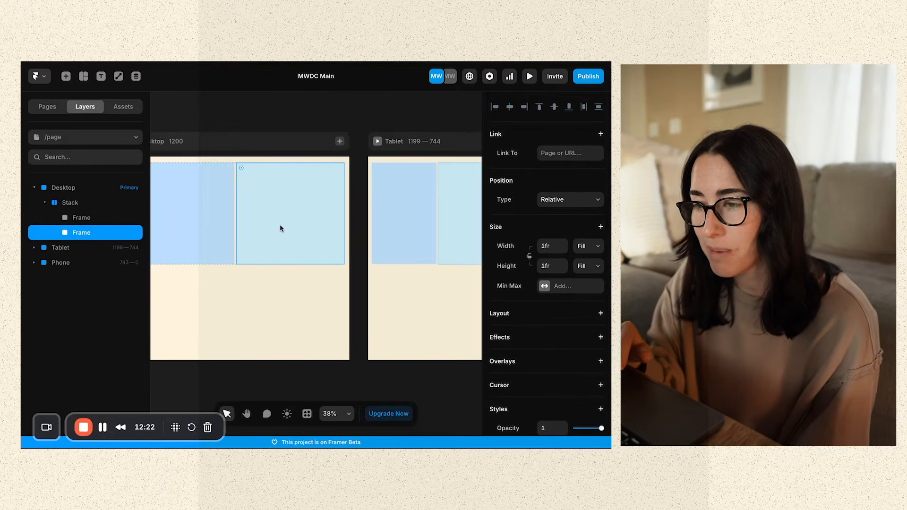
# Step: Set the two-column stack's width to a relative 100%
pyautogui.click(70, 204)
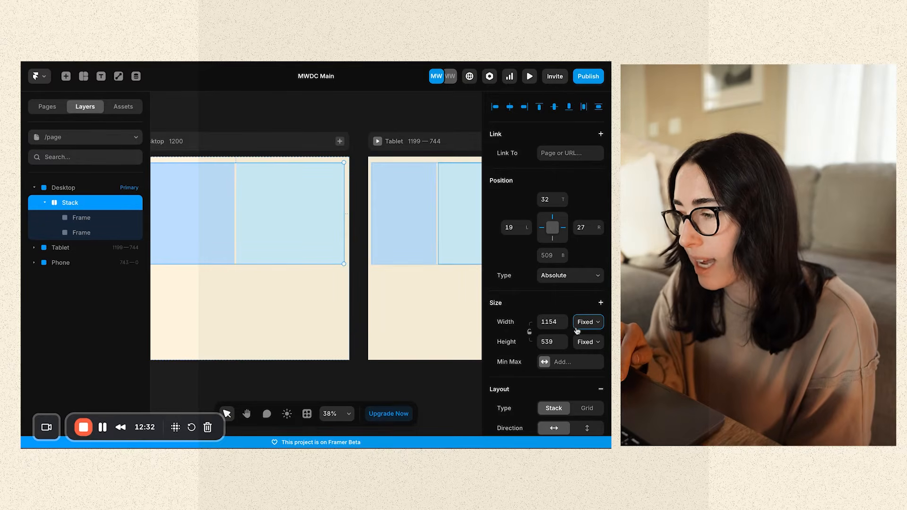
pyautogui.click(551, 322)
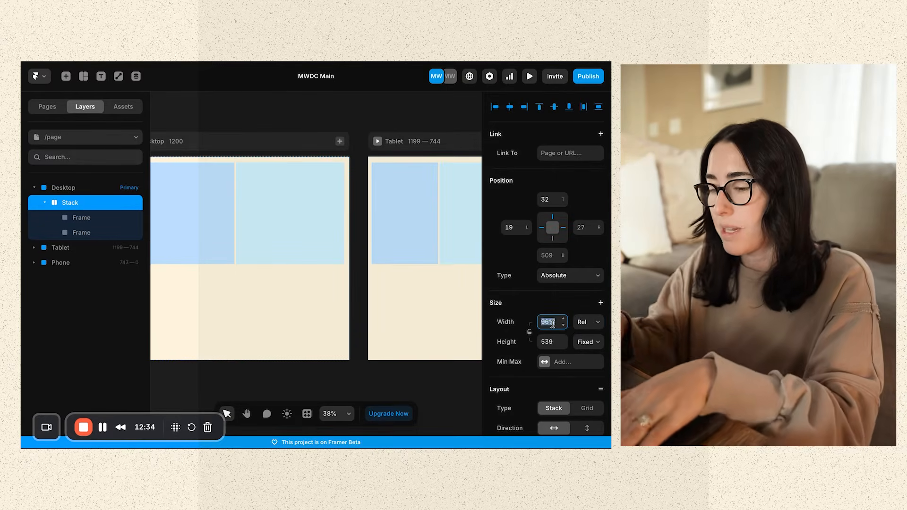
pyautogui.write('100%')
pyautogui.press('Return')
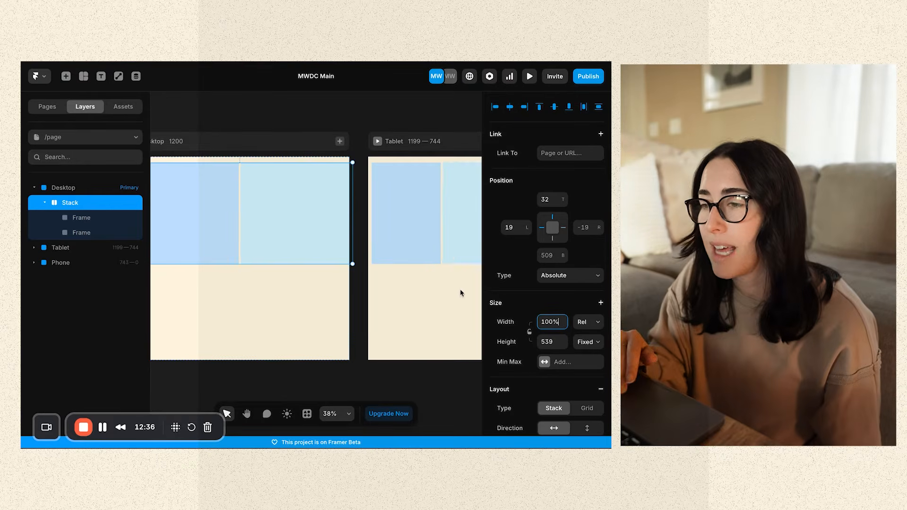
# Step: Center the stack horizontally and align it to the top of the Desktop breakpoint
pyautogui.hscroll(-3, 444, 284)
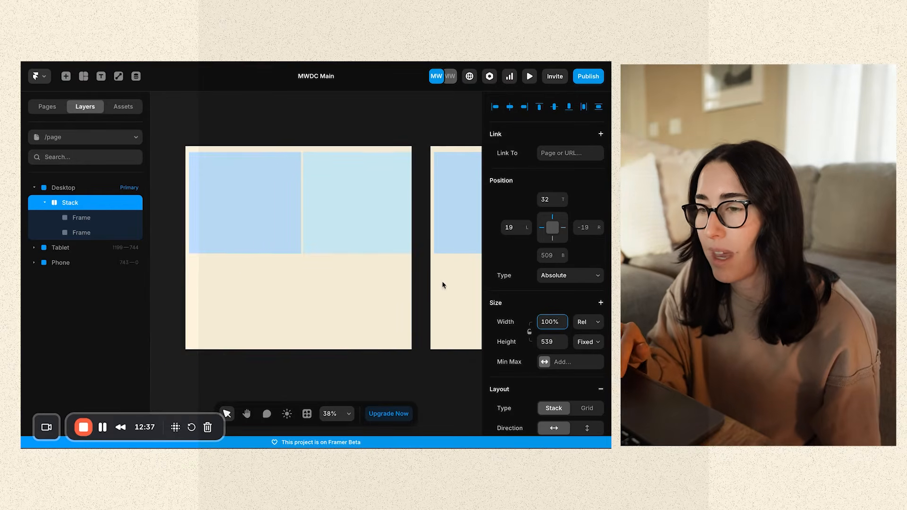
pyautogui.click(510, 108)
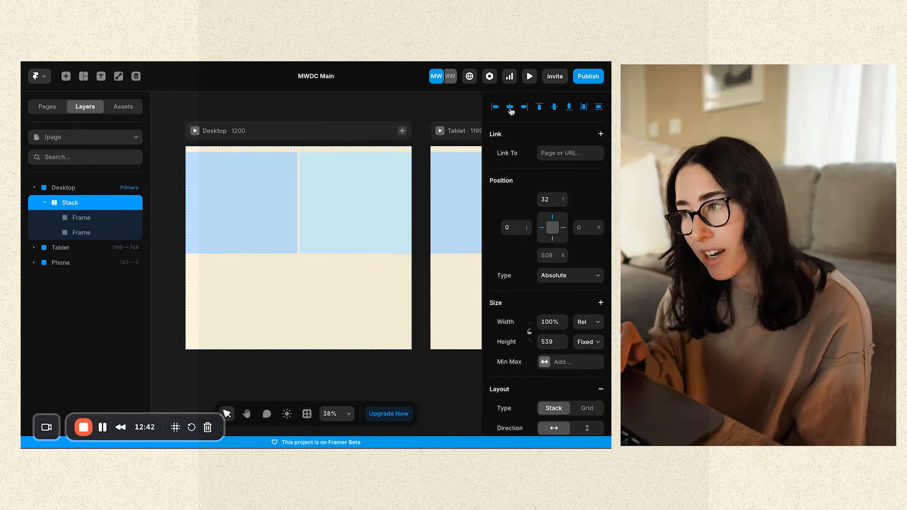
pyautogui.click(539, 108)
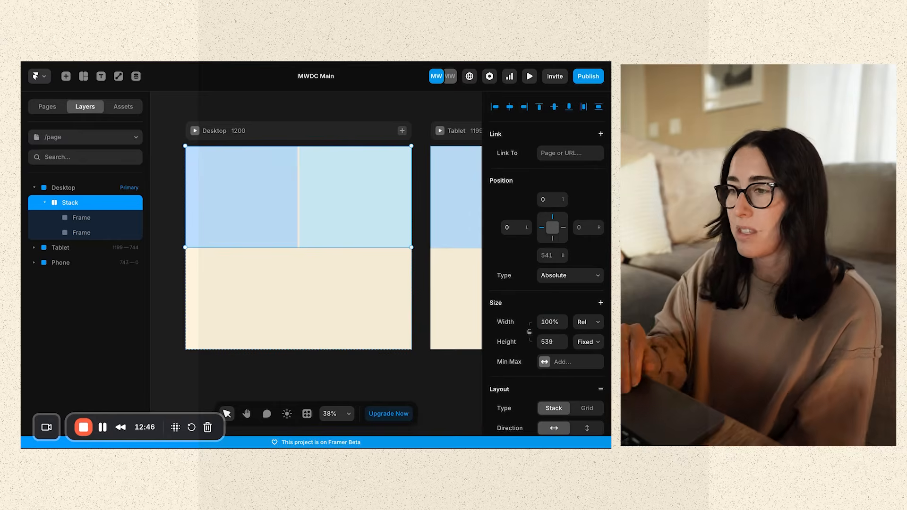
# Step: Check the stack across the breakpoints and extend its lower edge to about two thirds of the Desktop breakpoint's height
pyautogui.hscroll(5, 283, 243)
pyautogui.hscroll(-5, 282, 242)
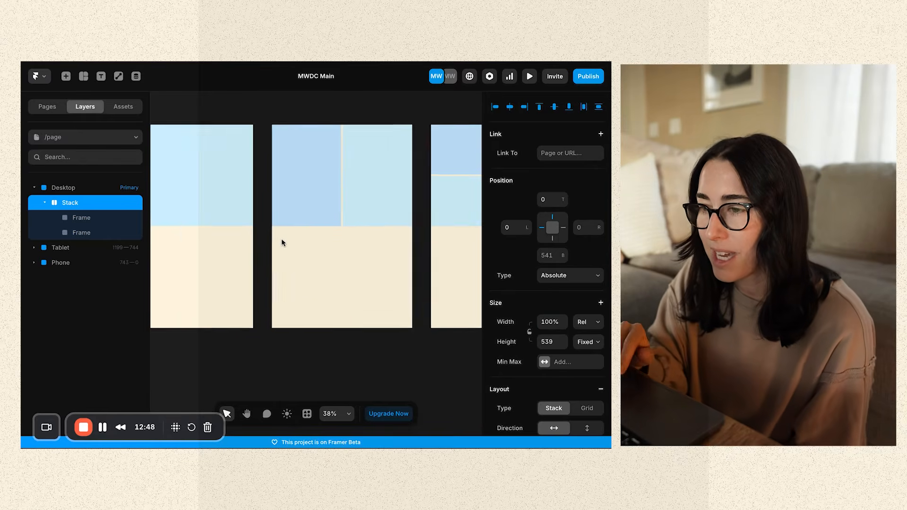
pyautogui.moveTo(290, 227); pyautogui.dragTo(291, 257)
# Step: Select the first column frame and check the actions available for it, including Add Frame and Add Stack
pyautogui.click(85, 219)
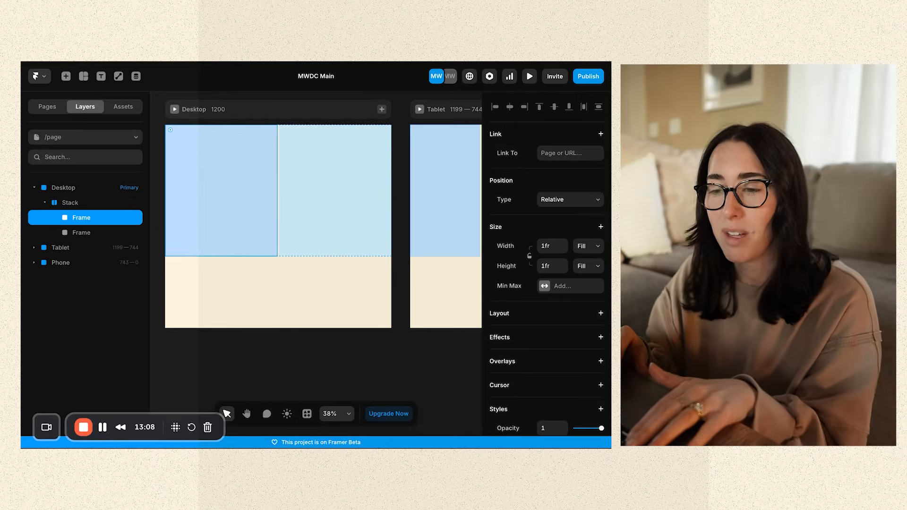
pyautogui.rightClick(100, 221)
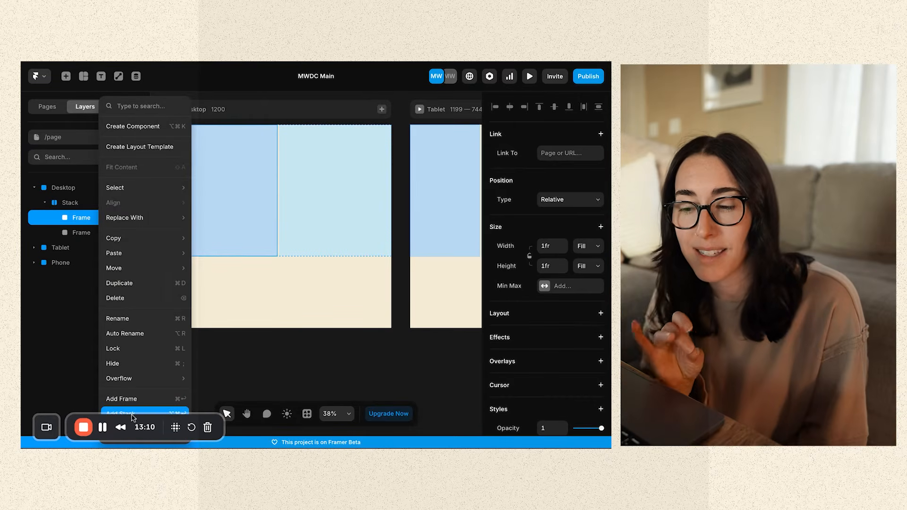
pyautogui.click(290, 287)
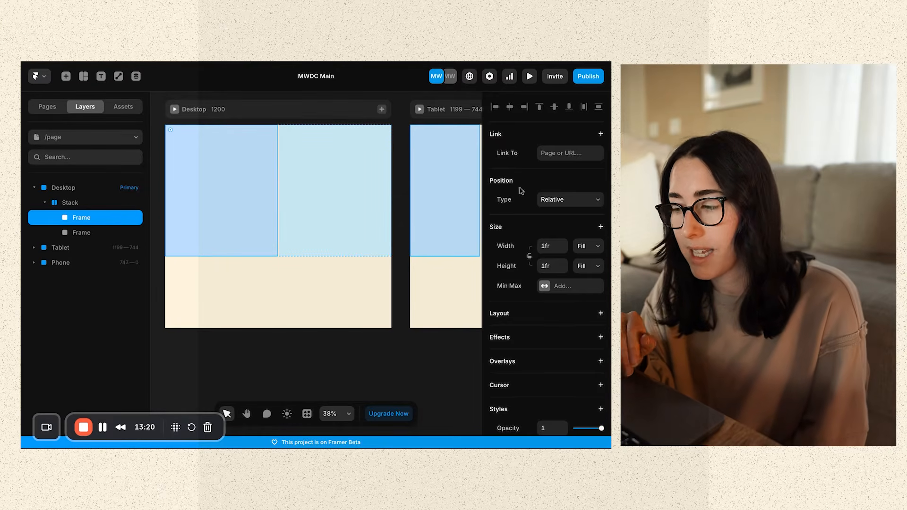
# Step: Replace the first column frame's solid fill with an image fill and dismiss the upload error notices
pyautogui.scroll(-5, 514, 328)
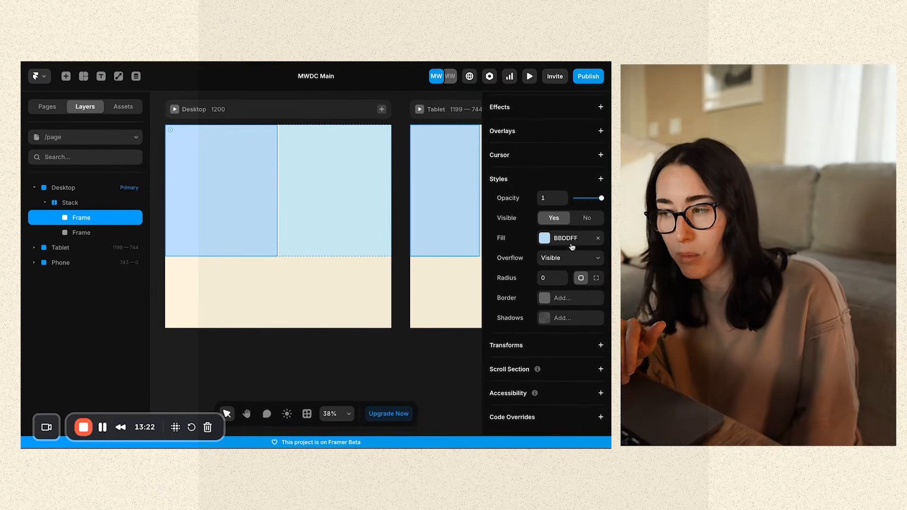
pyautogui.click(598, 239)
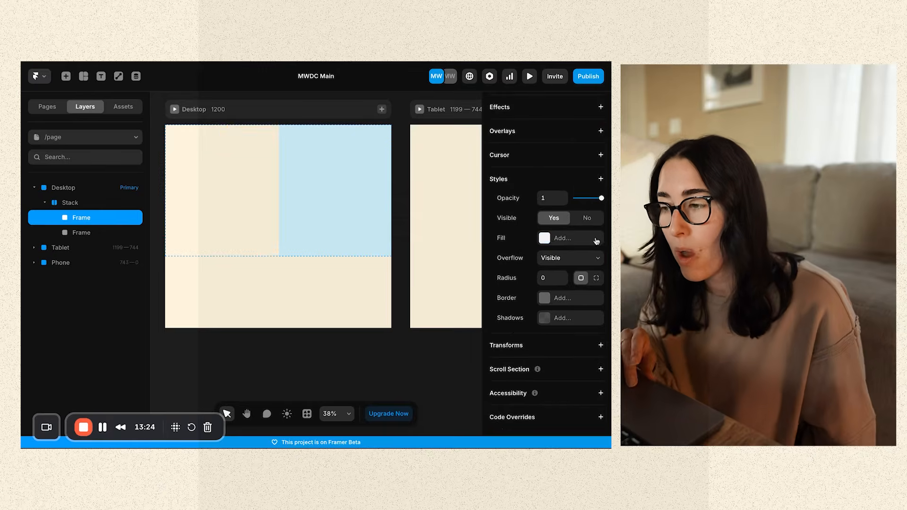
pyautogui.click(556, 238)
pyautogui.click(455, 134)
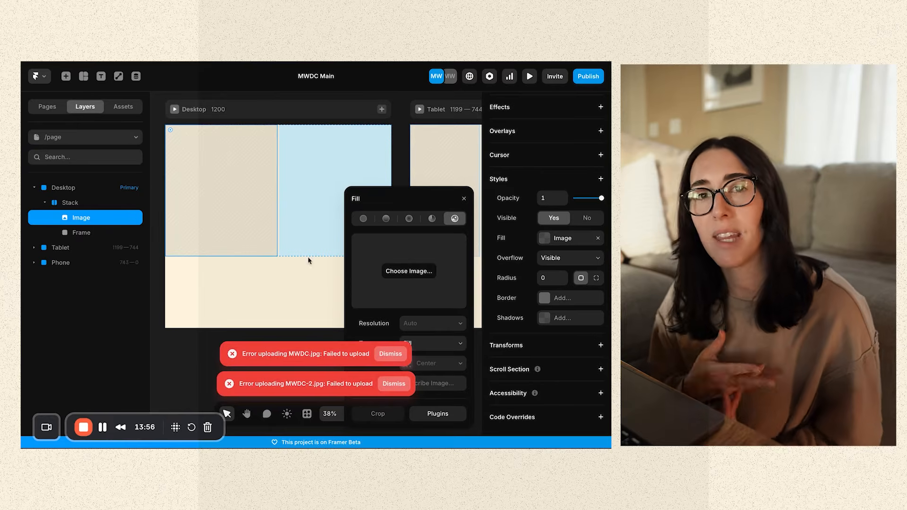
pyautogui.click(390, 354)
pyautogui.click(394, 384)
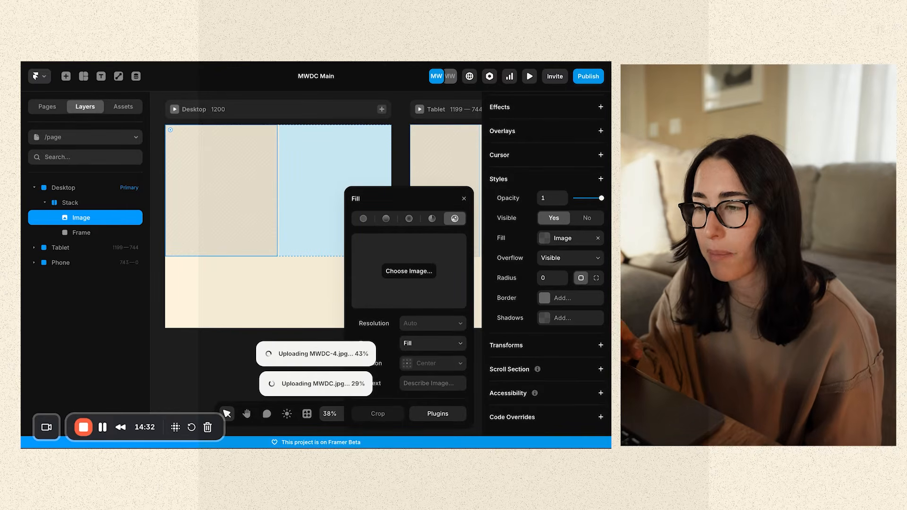
pyautogui.click(464, 199)
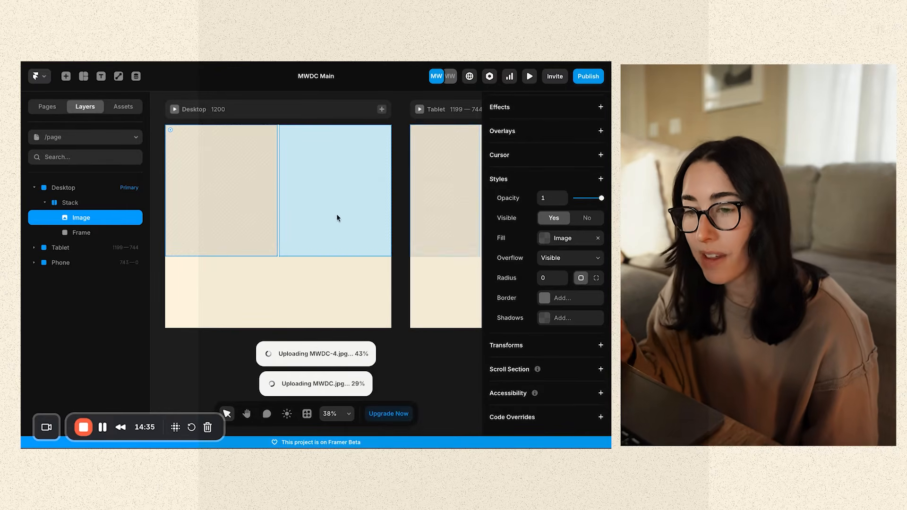
# Step: Set the second column frame's fill to the Beige colour style
pyautogui.click(325, 243)
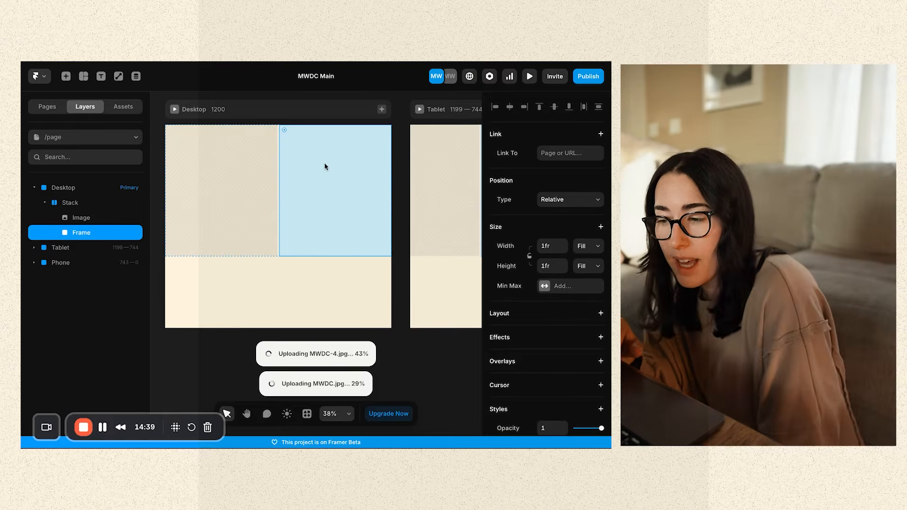
pyautogui.scroll(-5, 528, 320)
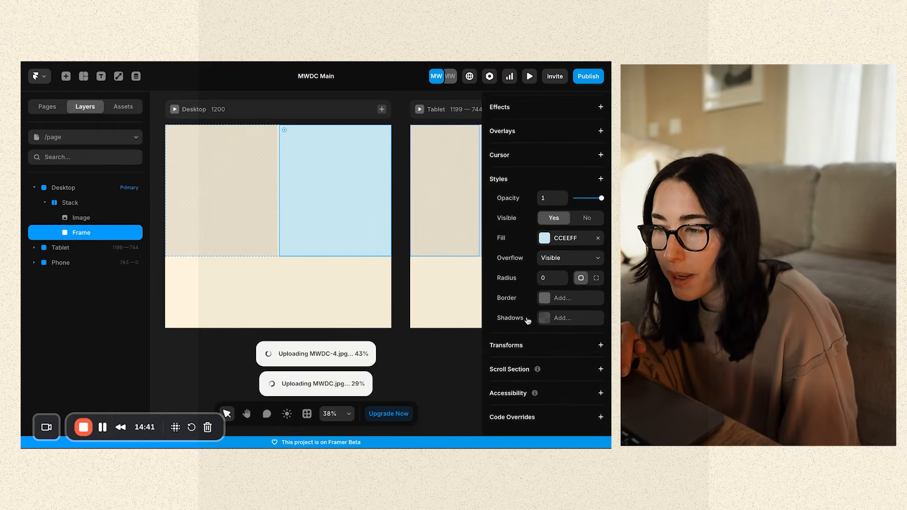
pyautogui.click(567, 238)
pyautogui.click(412, 334)
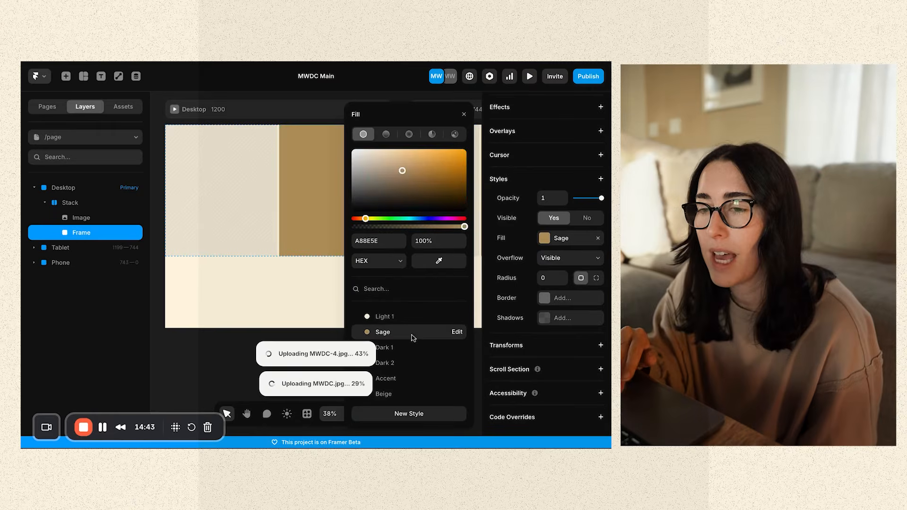
pyautogui.scroll(-3, 401, 347)
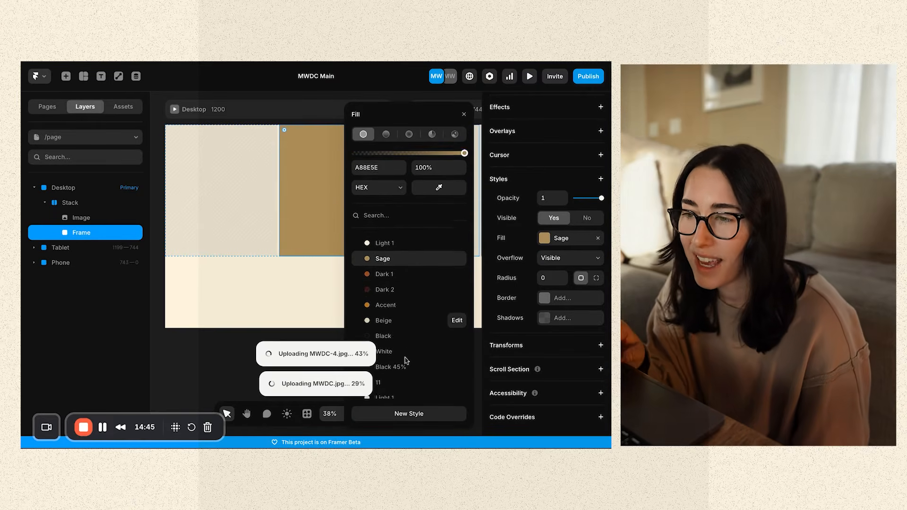
pyautogui.click(399, 304)
pyautogui.press('Escape')
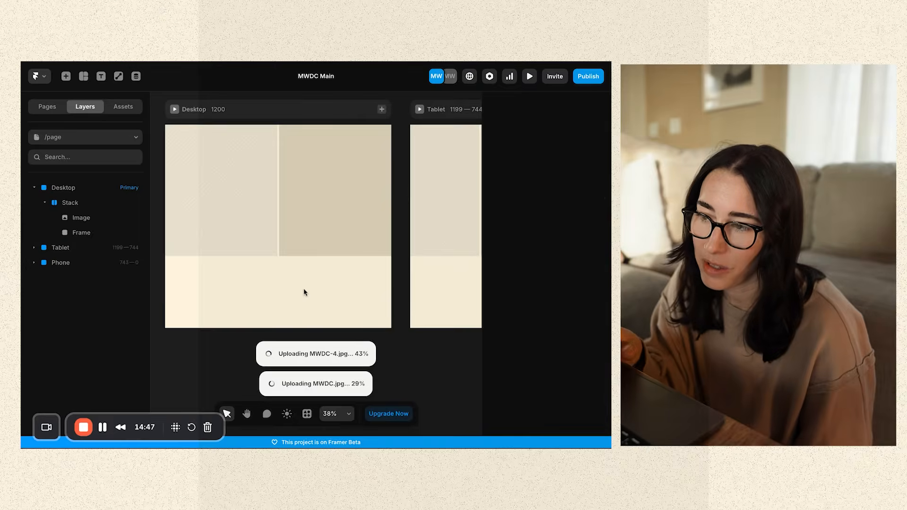
# Step: Set the gap between the Desktop stack's two columns to 25
pyautogui.click(295, 250)
pyautogui.click(71, 206)
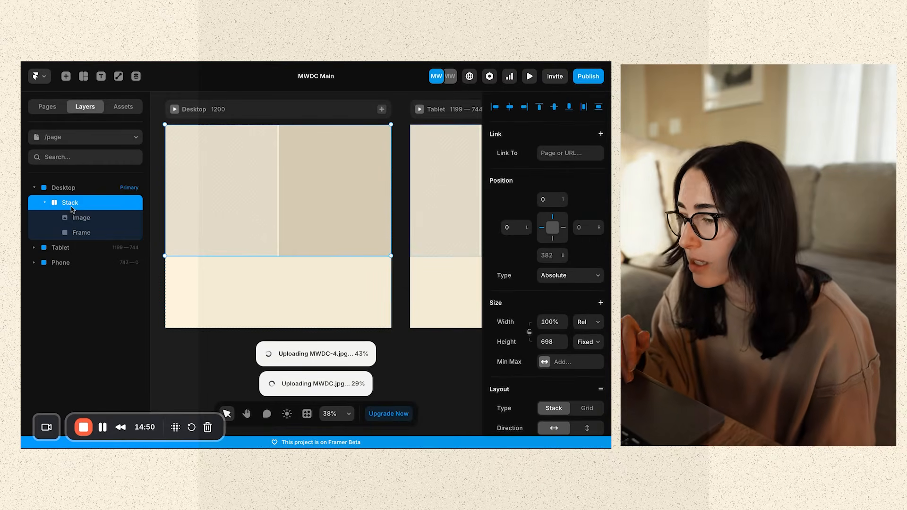
pyautogui.scroll(5, 280, 140)
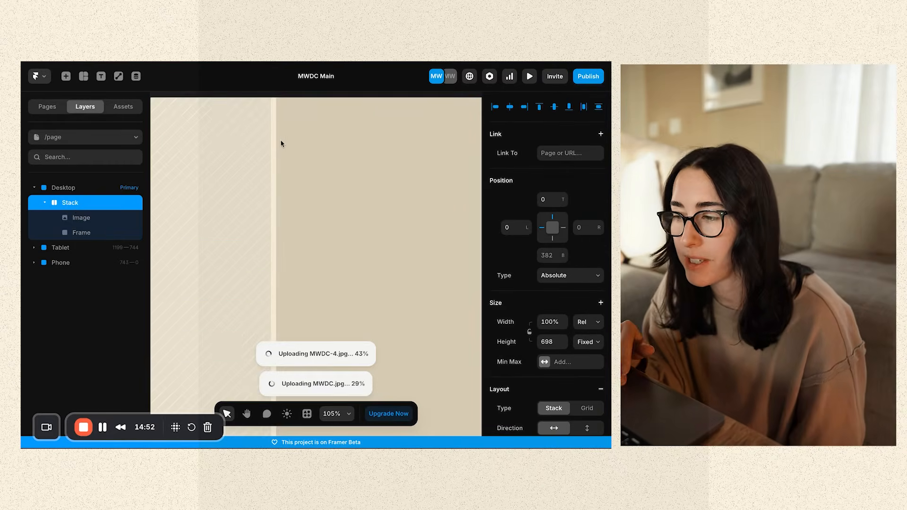
pyautogui.scroll(-3, 276, 146)
pyautogui.scroll(-2, 274, 160)
pyautogui.scroll(-4, 533, 359)
pyautogui.scroll(-1, 532, 359)
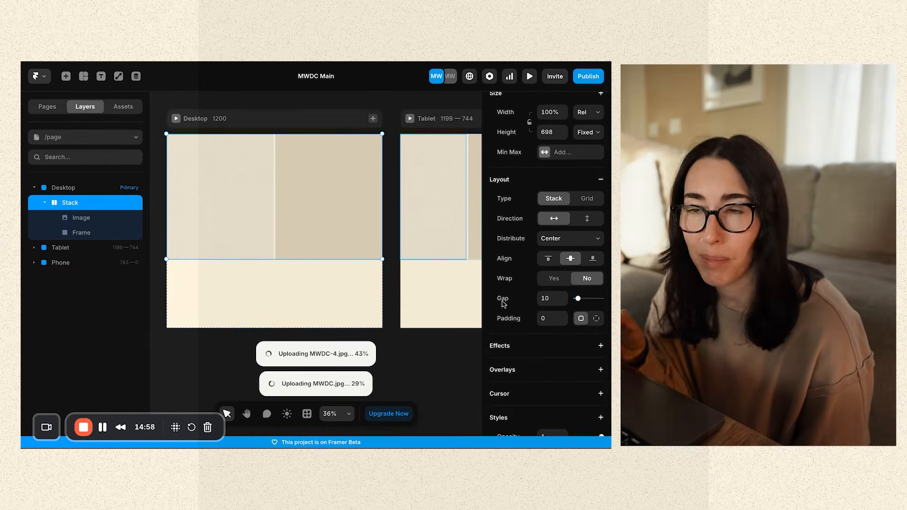
pyautogui.moveTo(579, 300); pyautogui.dragTo(532, 306)
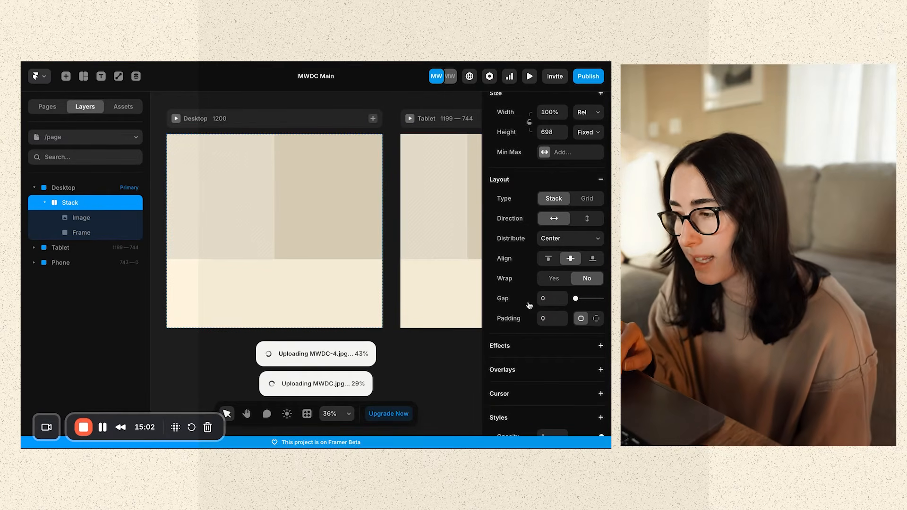
pyautogui.moveTo(576, 299); pyautogui.dragTo(583, 301)
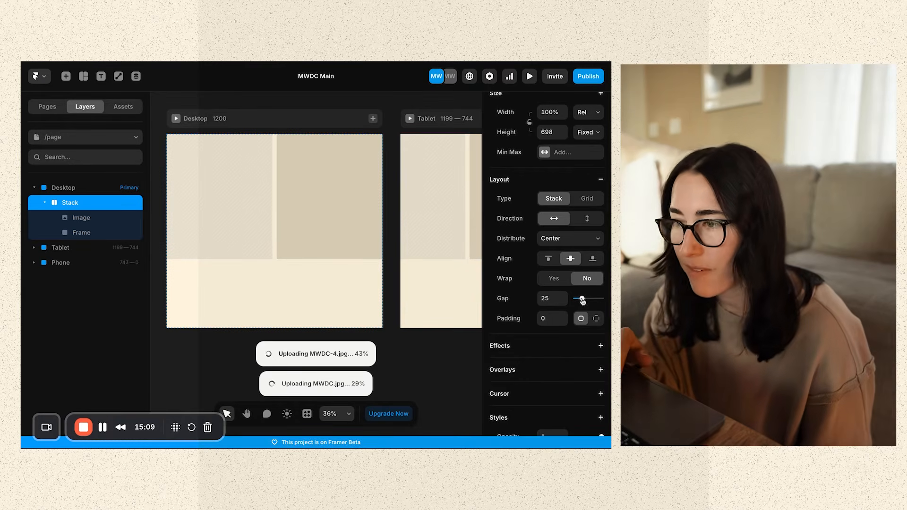
pyautogui.click(319, 280)
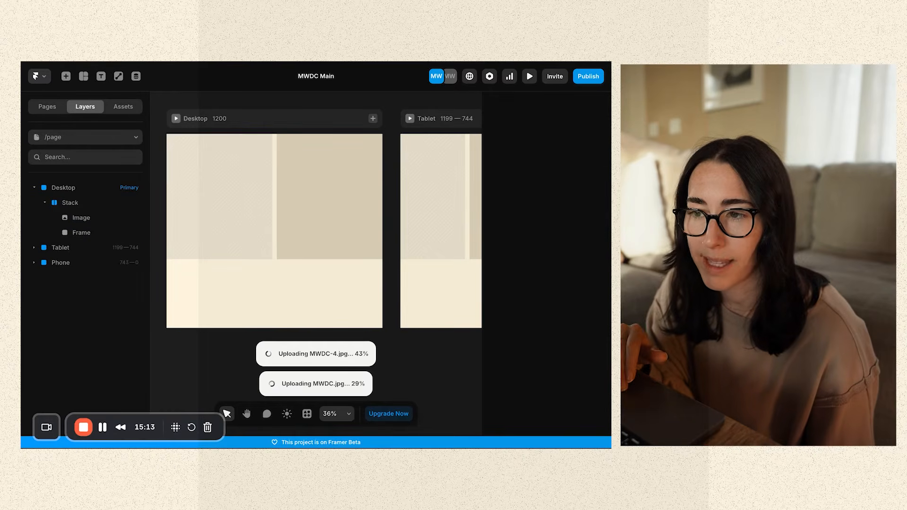
# Step: Add a text layer reading "Test Heading" inside the beige second column frame
pyautogui.click(315, 248)
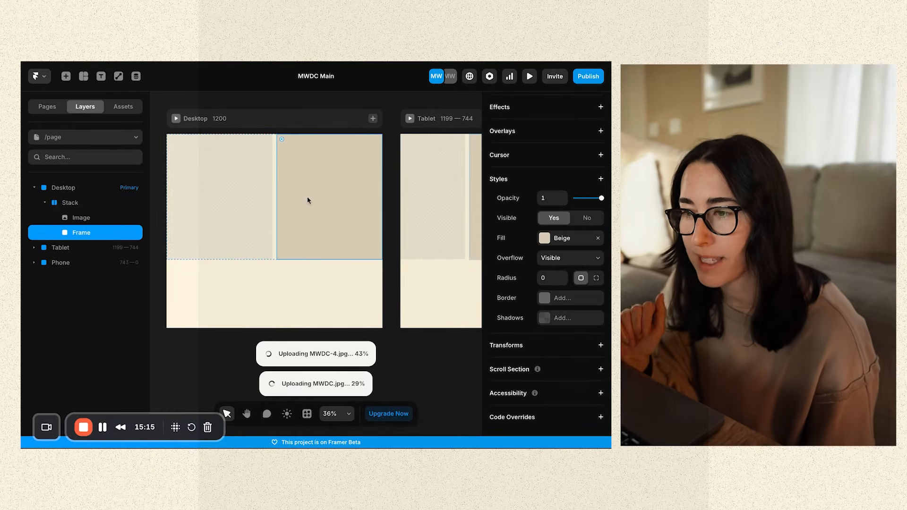
pyautogui.click(101, 78)
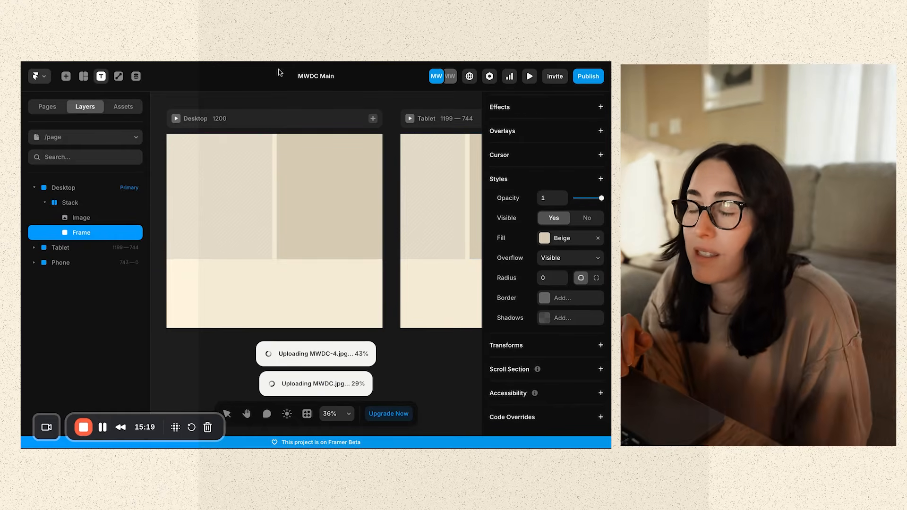
pyautogui.click(303, 163)
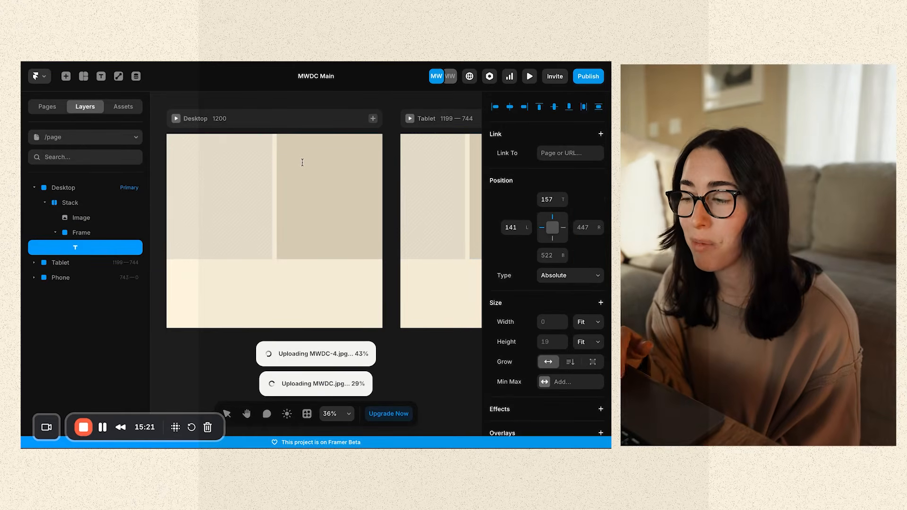
pyautogui.write('Test Heading')
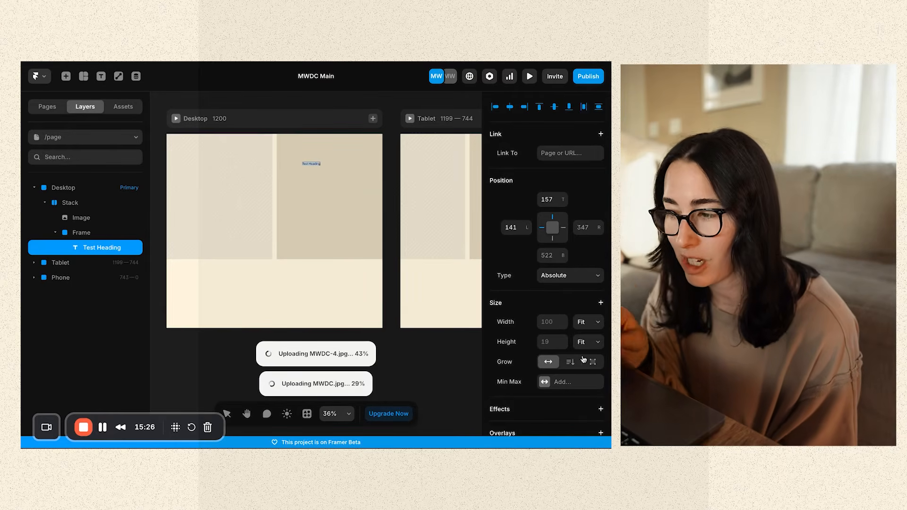
# Step: Apply the Heading 1 text style to Test Heading and nudge it to 165 from the frame's upper edge
pyautogui.scroll(-10, 549, 364)
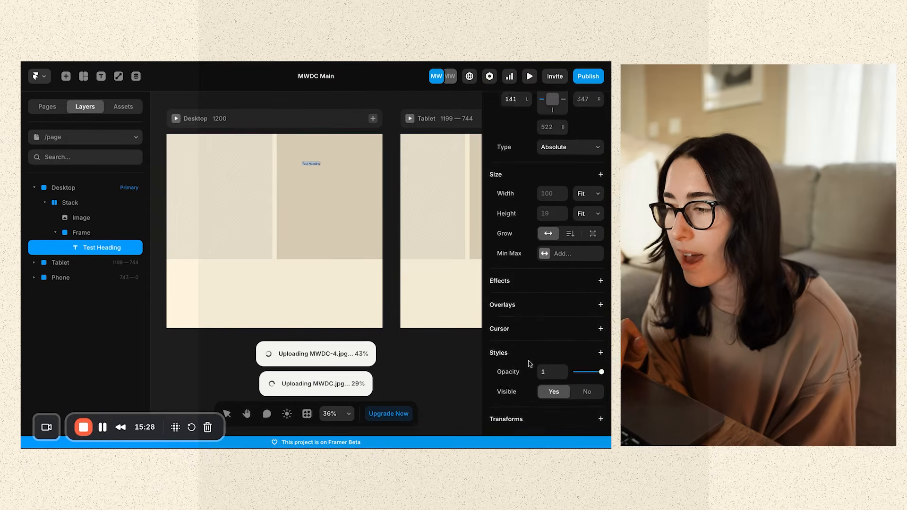
pyautogui.click(562, 173)
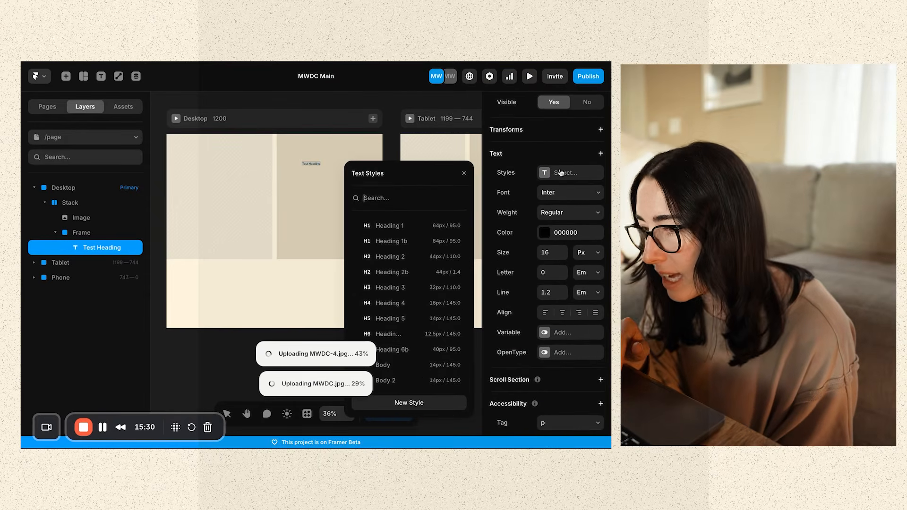
pyautogui.click(390, 258)
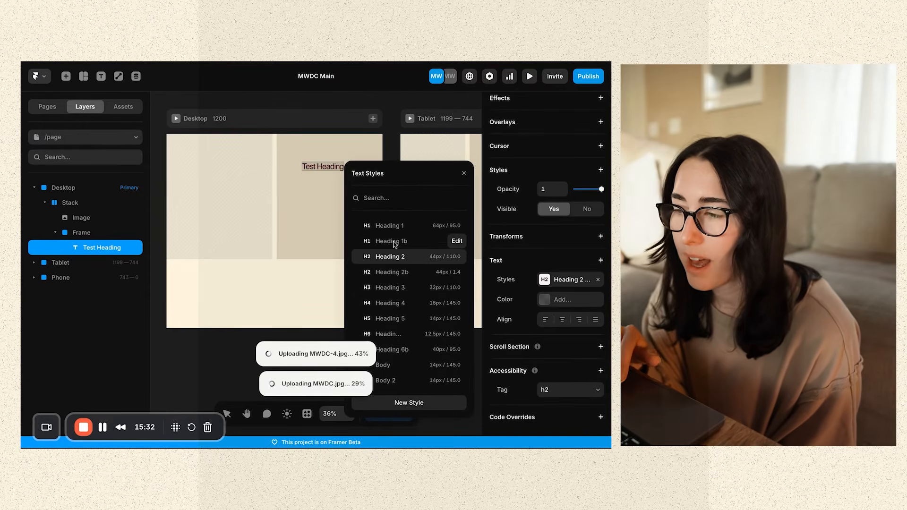
pyautogui.click(399, 226)
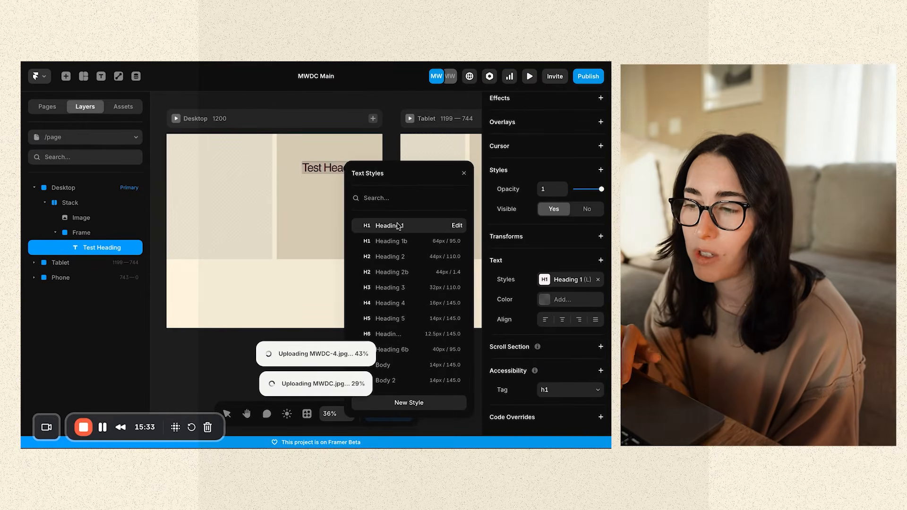
pyautogui.click(464, 175)
pyautogui.click(352, 298)
pyautogui.moveTo(330, 170)
pyautogui.mouseDown()
pyautogui.moveTo(353, 243)
pyautogui.moveTo(316, 172)
pyautogui.moveTo(360, 223)
pyautogui.moveTo(330, 173)
pyautogui.mouseUp()
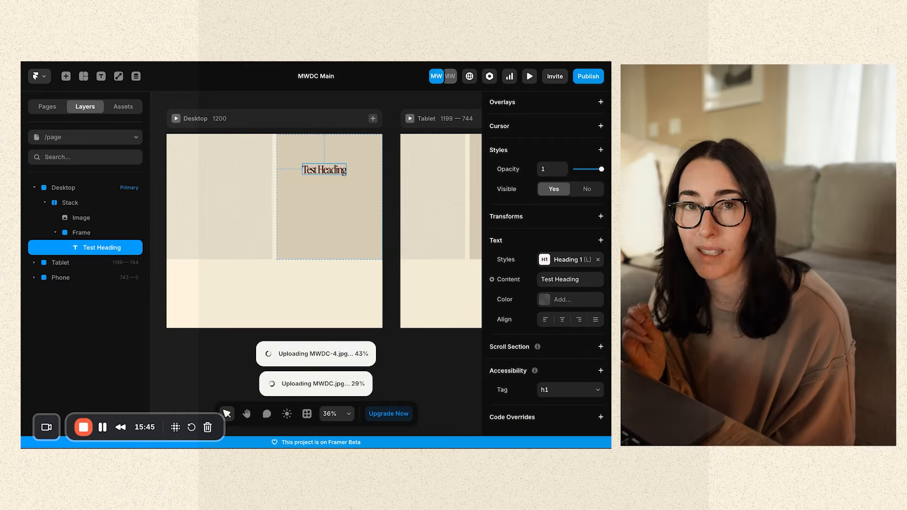
# Step: Move Test Heading to about 49 from the frame's left edge and place a copy in the Body text style just below it
pyautogui.scroll(10, 500, 198)
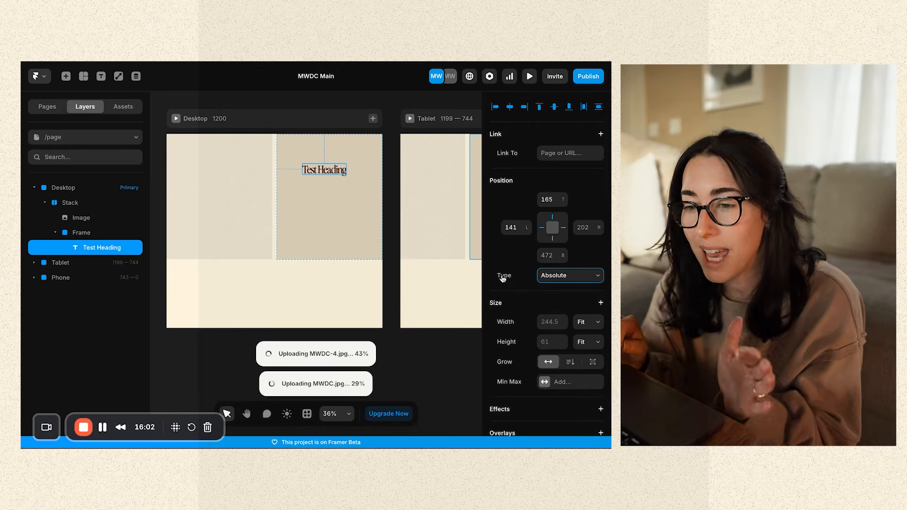
pyautogui.moveTo(335, 169); pyautogui.dragTo(318, 198)
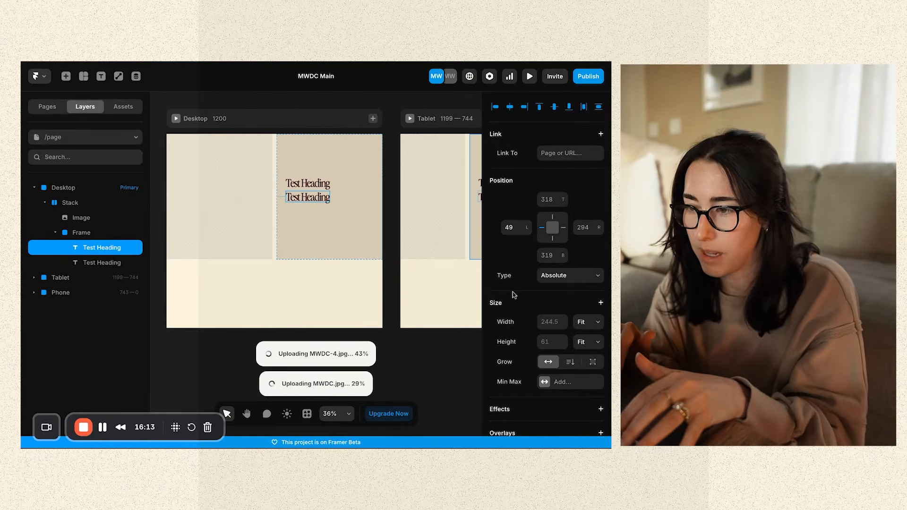
pyautogui.scroll(-7, 513, 296)
pyautogui.click(554, 263)
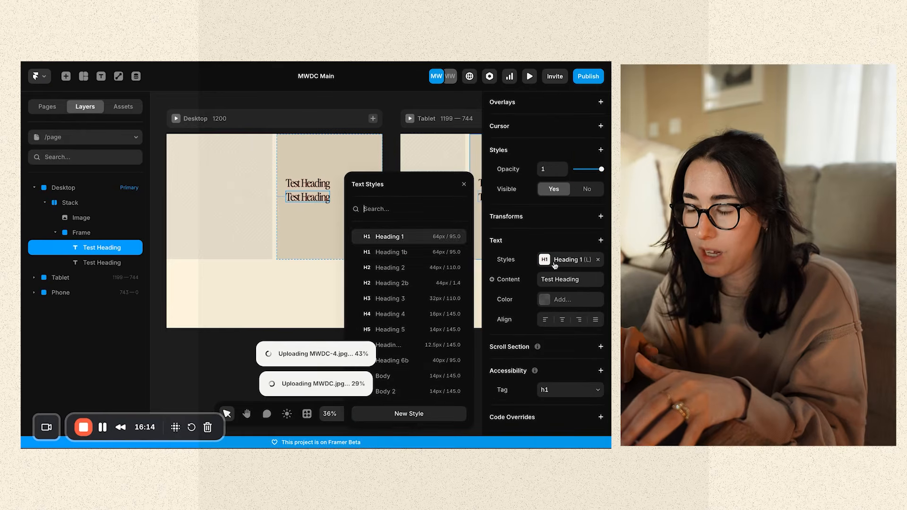
pyautogui.click(415, 376)
pyautogui.moveTo(295, 195); pyautogui.dragTo(296, 193)
pyautogui.click(313, 270)
pyautogui.click(293, 188)
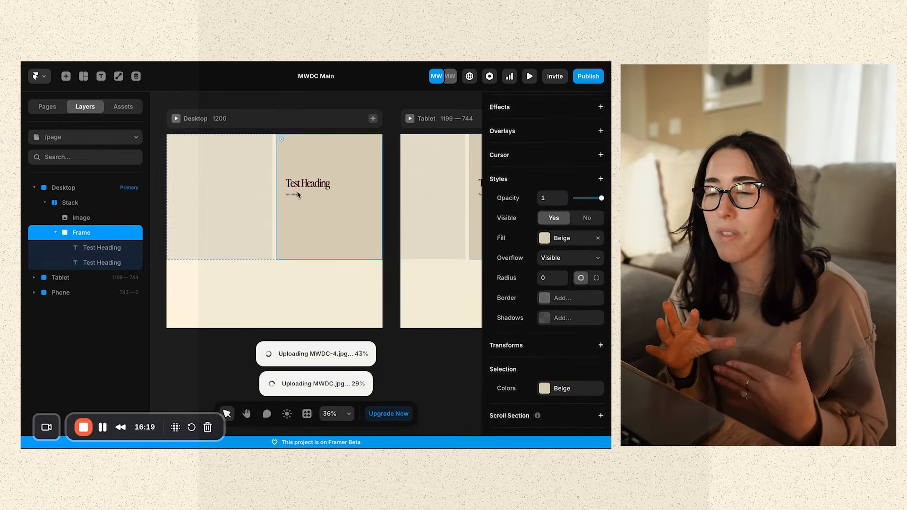
pyautogui.click(294, 194)
# Step: Change the Tablet breakpoint's stack direction to vertical and extend the stack's height to about 1029
pyautogui.hscroll(5, 313, 196)
pyautogui.scroll(-2, 313, 197)
pyautogui.scroll(3, 324, 203)
pyautogui.hscroll(1, 325, 203)
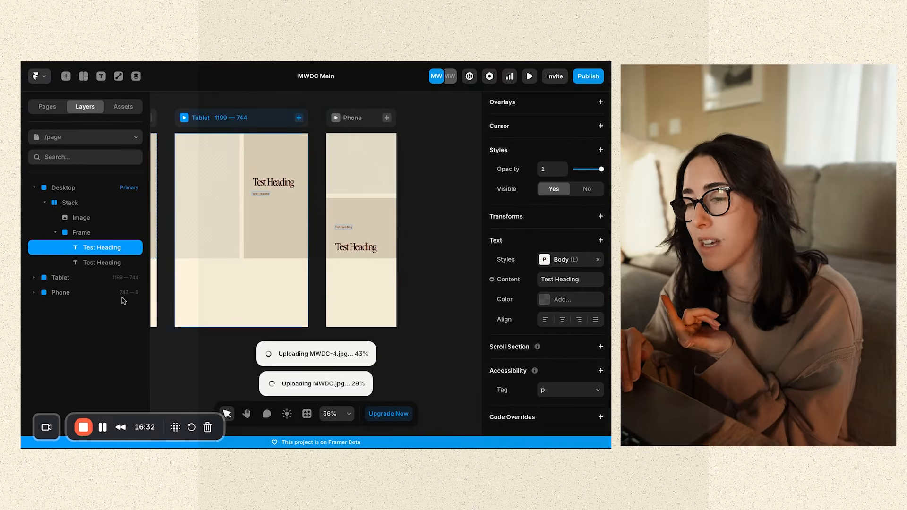
pyautogui.click(227, 156)
pyautogui.click(81, 292)
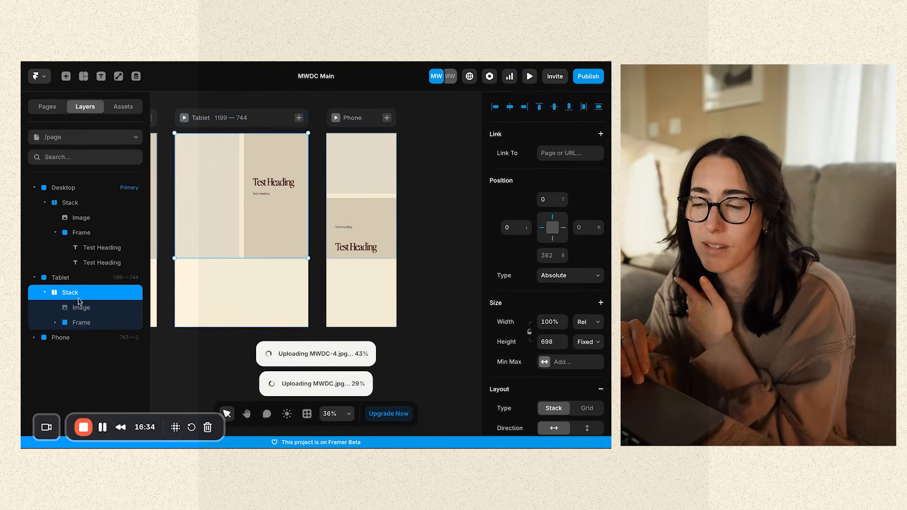
pyautogui.scroll(-3, 519, 307)
pyautogui.click(586, 344)
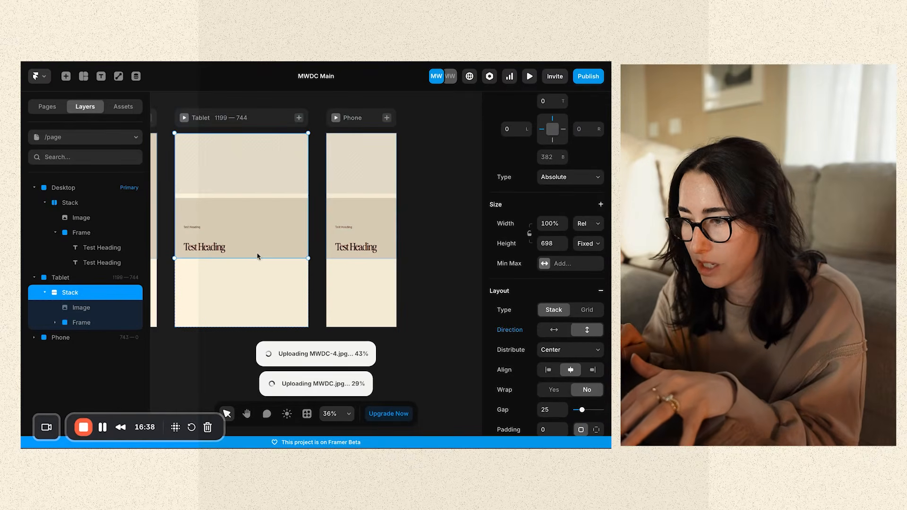
pyautogui.moveTo(260, 257); pyautogui.dragTo(263, 317)
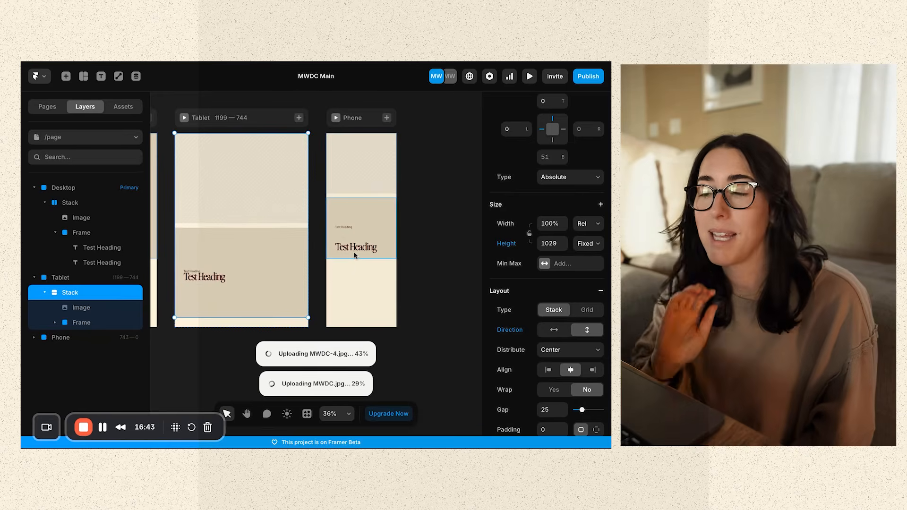
# Step: Move the Tablet breakpoint's heading and body text together to 77 from the frame's left edge
pyautogui.hscroll(-5, 353, 253)
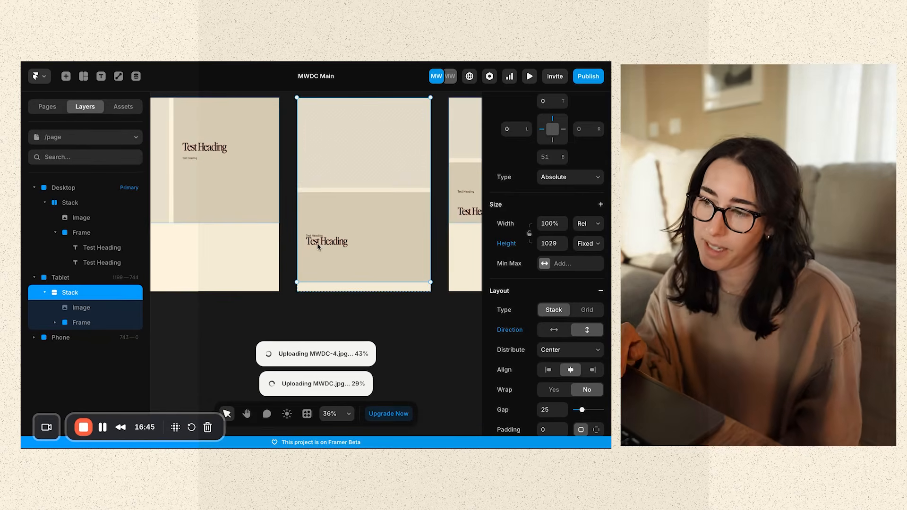
pyautogui.click(318, 246)
pyautogui.click(97, 339)
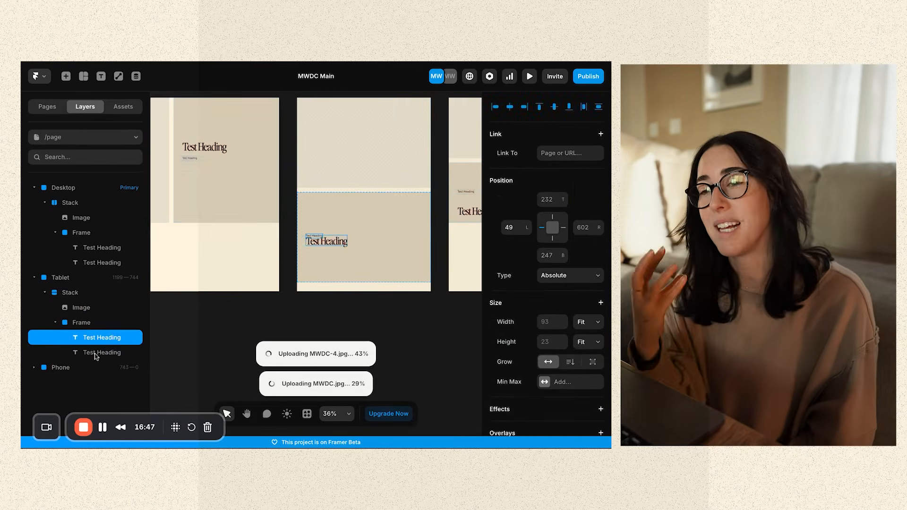
pyautogui.keyDown('shift'); pyautogui.click(95, 352); pyautogui.keyUp('shift')
pyautogui.moveTo(335, 241); pyautogui.dragTo(338, 236)
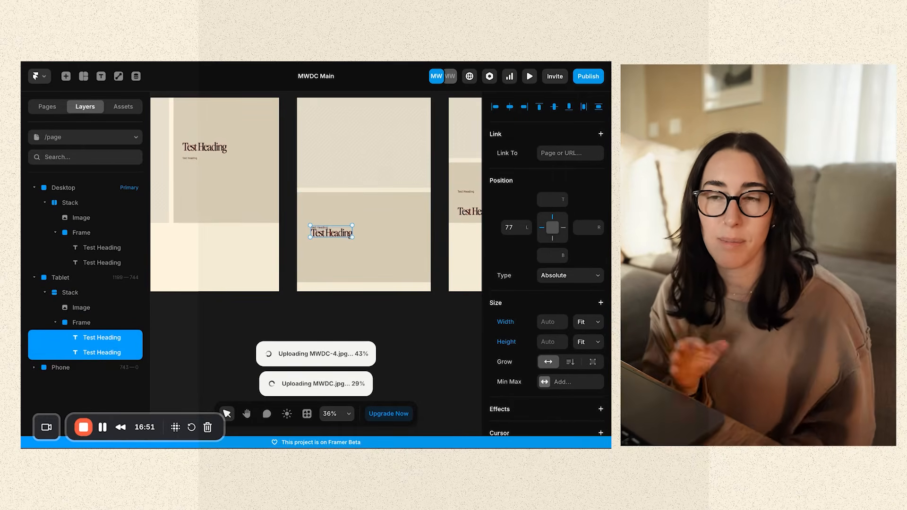
pyautogui.click(343, 265)
# Step: Place the heading above the body text on Tablet and Phone, with the Phone heading at 49 left and 76 top
pyautogui.moveTo(323, 228); pyautogui.dragTo(349, 200)
pyautogui.hscroll(5, 325, 243)
pyautogui.click(359, 231)
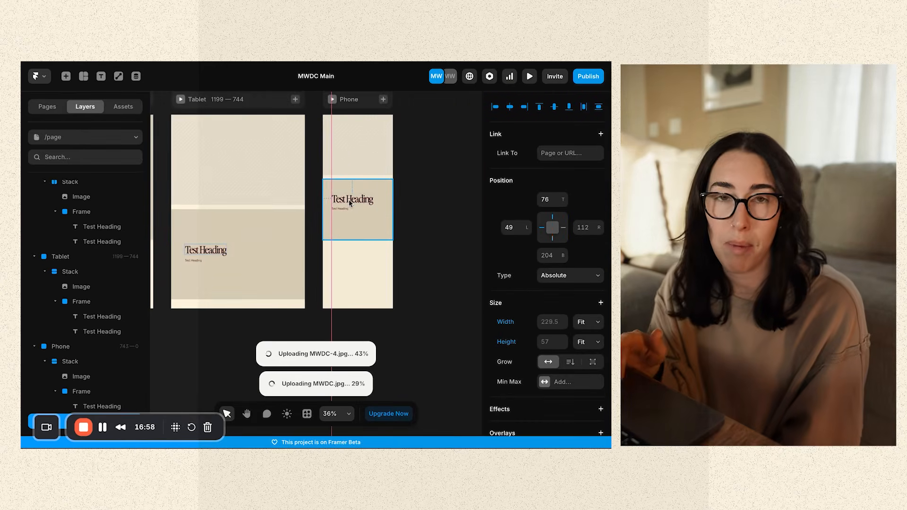
pyautogui.click(459, 215)
pyautogui.click(348, 206)
pyautogui.click(405, 199)
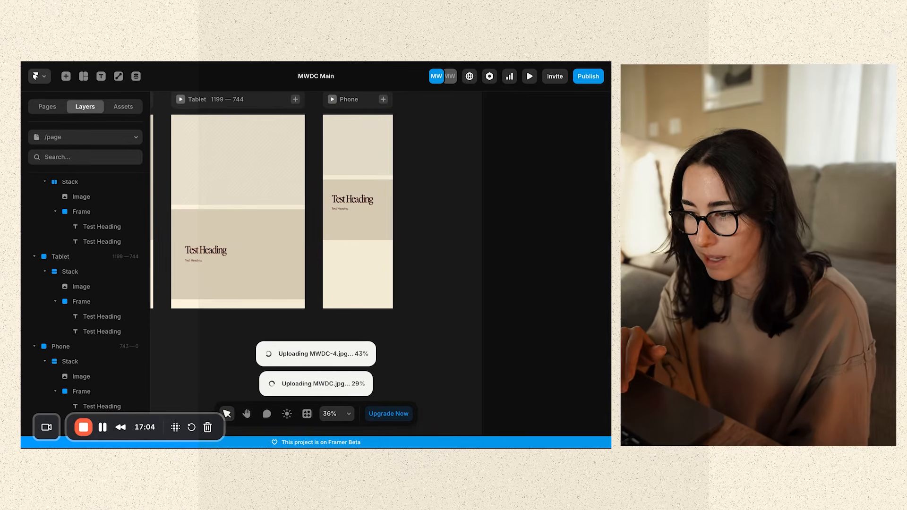
# Step: Search the component library for "button" and insert the project's Primary Button
pyautogui.click(307, 414)
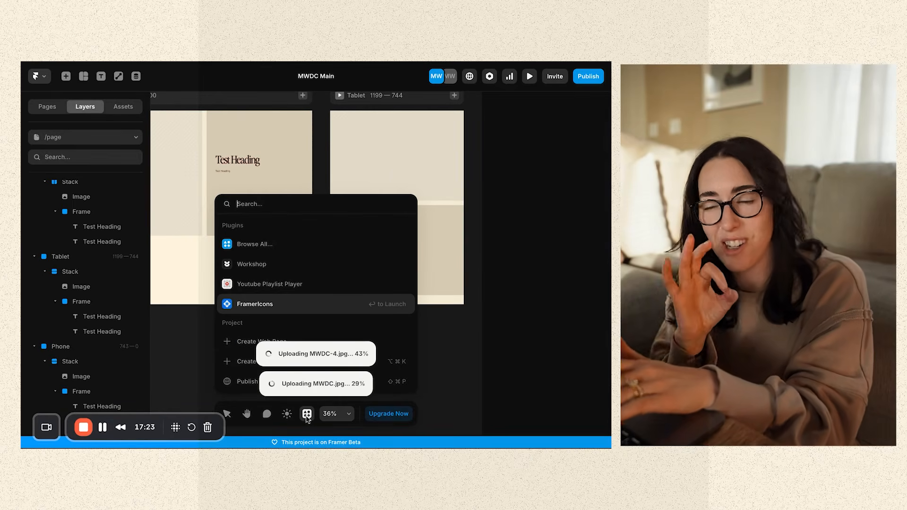
pyautogui.write('button')
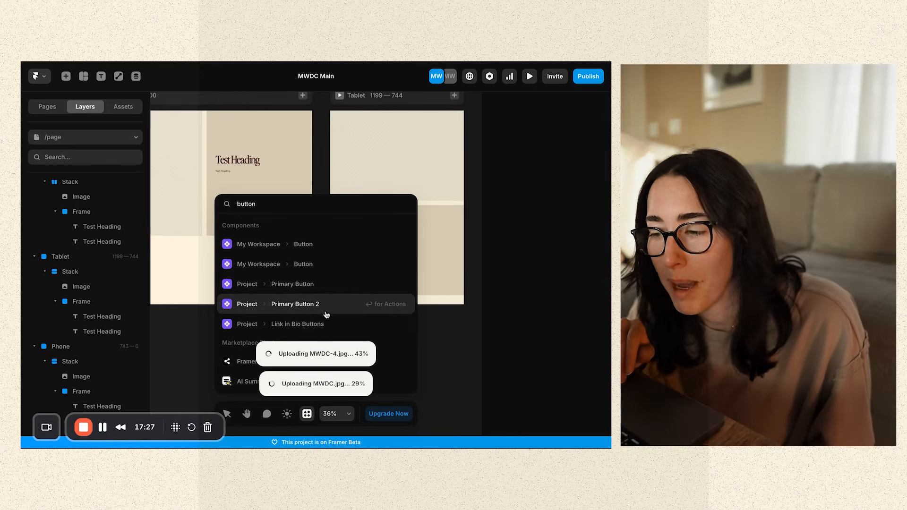
pyautogui.click(307, 289)
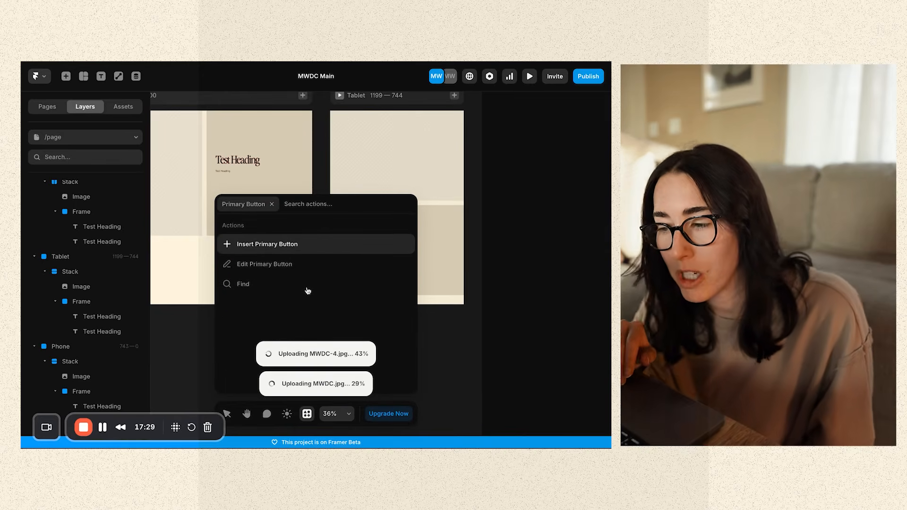
pyautogui.click(246, 251)
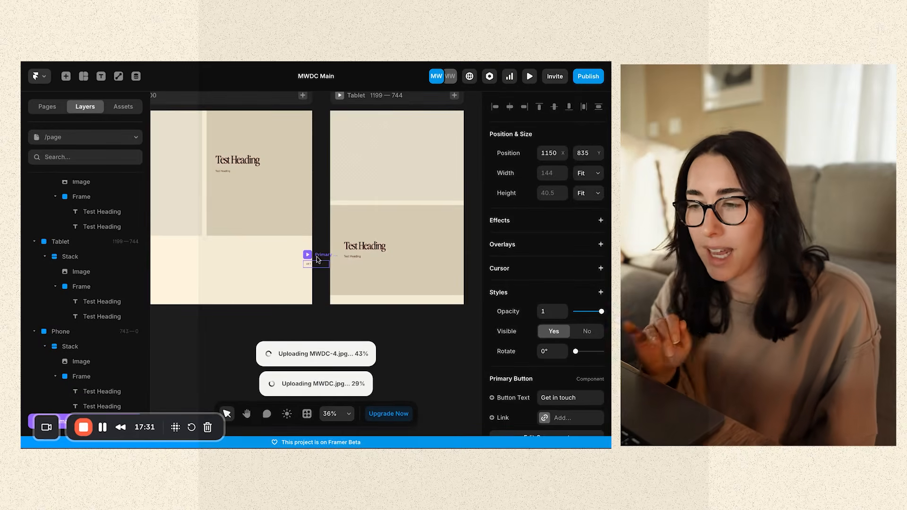
# Step: Place the Primary Button below the body text in the Desktop frame, aligned with the text at 49 from the left edge
pyautogui.moveTo(317, 259); pyautogui.dragTo(234, 181)
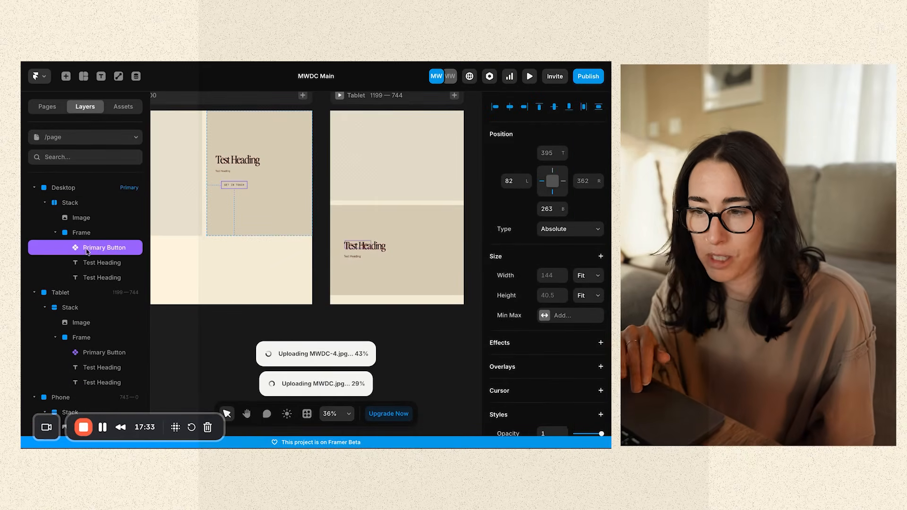
pyautogui.moveTo(239, 185); pyautogui.dragTo(234, 184)
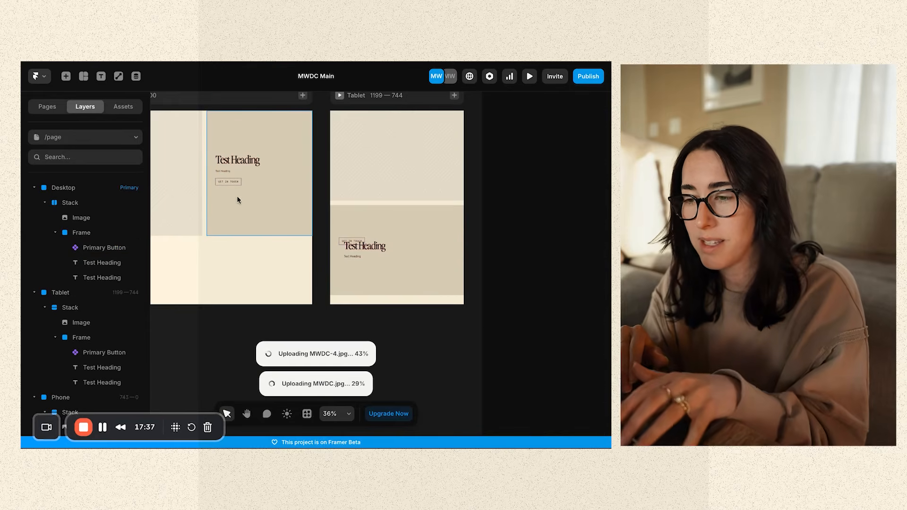
pyautogui.keyDown('shift'); pyautogui.click(223, 172); pyautogui.keyUp('shift')
pyautogui.keyDown('shift'); pyautogui.click(231, 164); pyautogui.keyUp('shift')
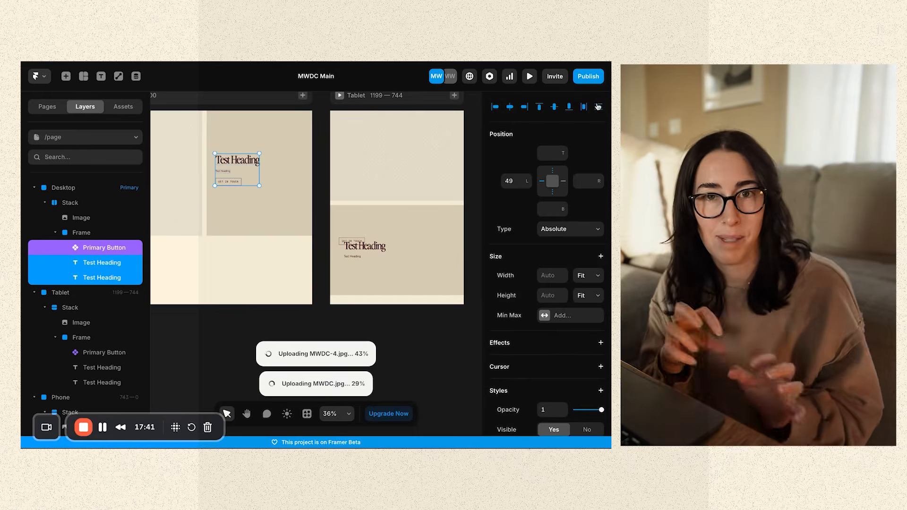
pyautogui.press('Escape')
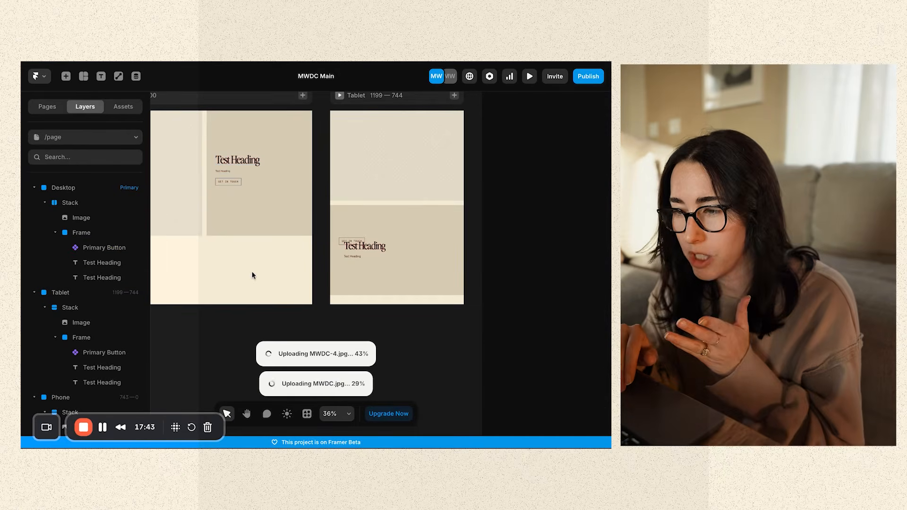
# Step: Move the Primary Button below the body text in both the Tablet and Phone frames, aligned with the text
pyautogui.hscroll(3, 253, 276)
pyautogui.click(312, 224)
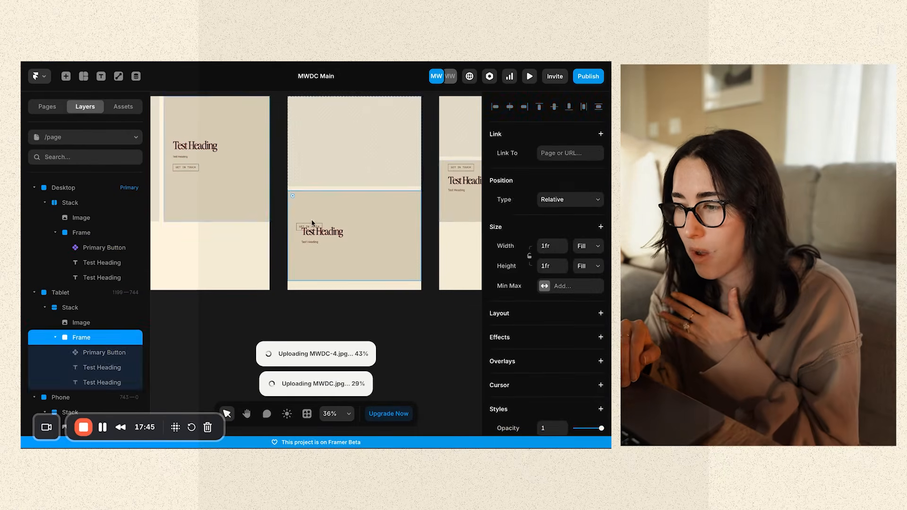
pyautogui.click(305, 229)
pyautogui.moveTo(311, 228); pyautogui.dragTo(313, 251)
pyautogui.hscroll(3, 313, 251)
pyautogui.moveTo(352, 199); pyautogui.dragTo(352, 233)
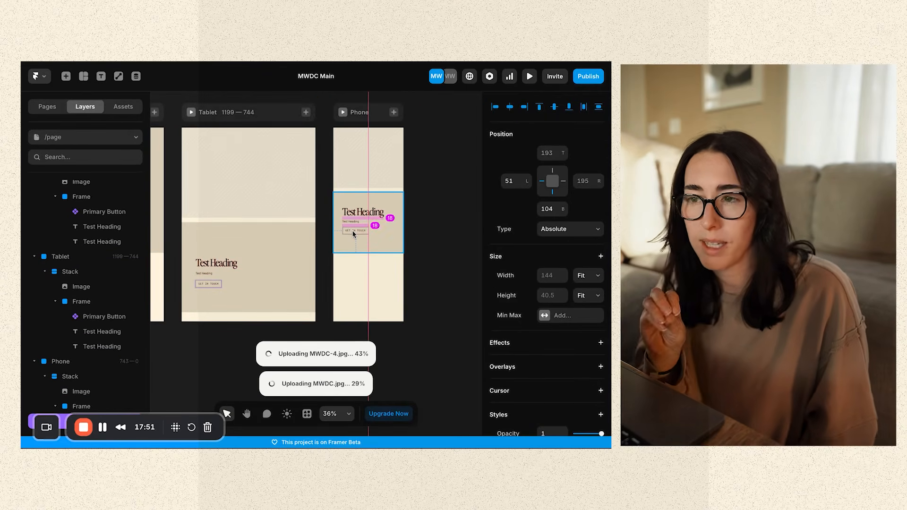
pyautogui.click(426, 245)
# Step: Fill the Desktop image column with the photo of the woman seated at the table and close the fill settings
pyautogui.hscroll(-5, 428, 244)
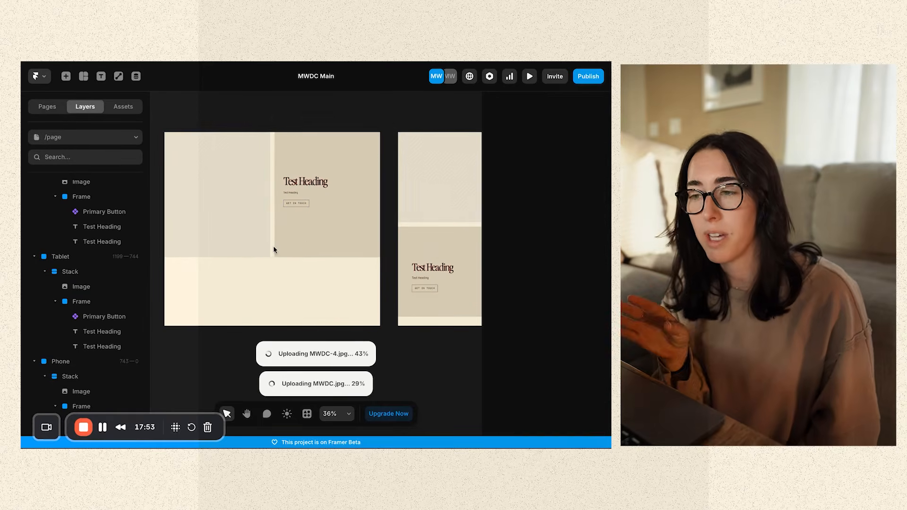
pyautogui.click(252, 240)
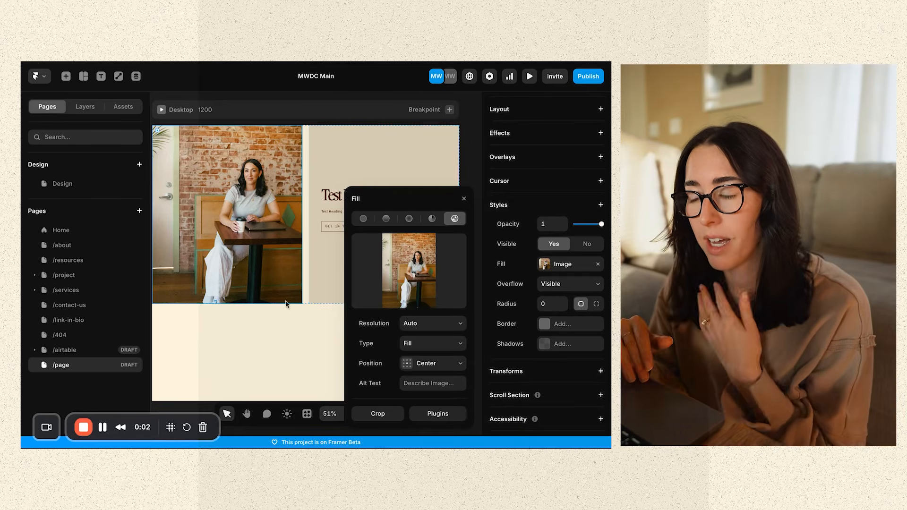
pyautogui.click(464, 199)
pyautogui.scroll(2, 405, 299)
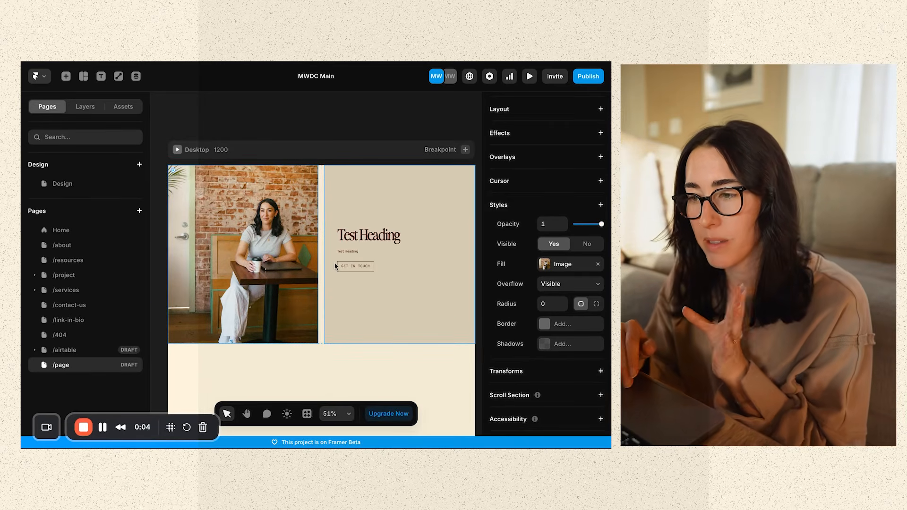
pyautogui.scroll(-2, 326, 279)
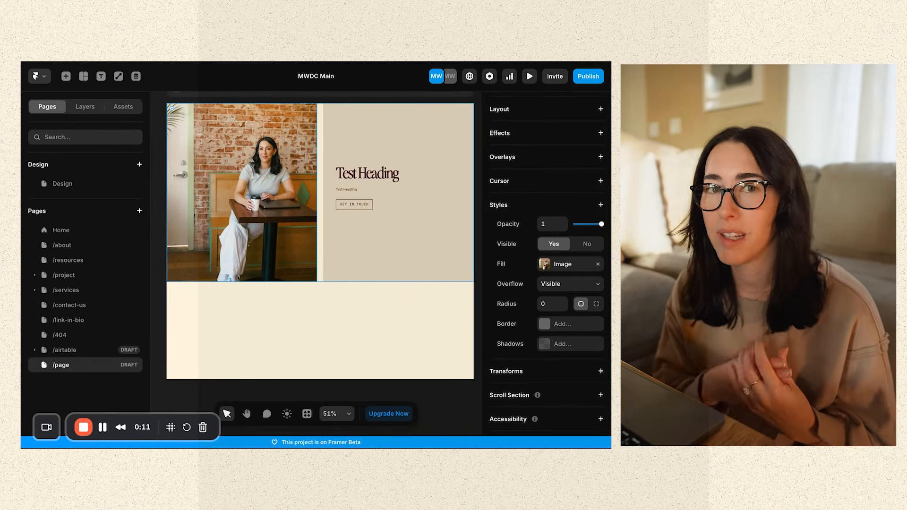
# Step: Collapse the Desktop stack in the layer tree and rename it Hero
pyautogui.click(86, 77)
pyautogui.click(86, 106)
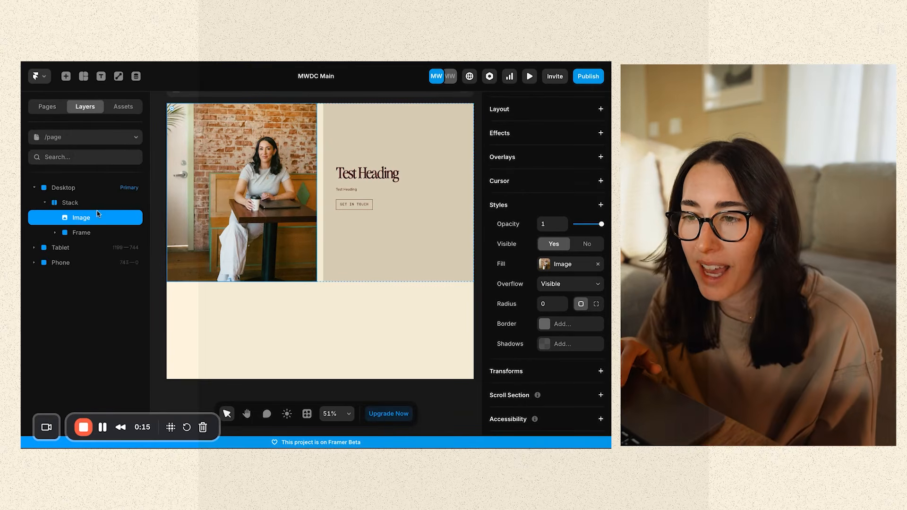
pyautogui.click(48, 203)
pyautogui.doubleClick(73, 204)
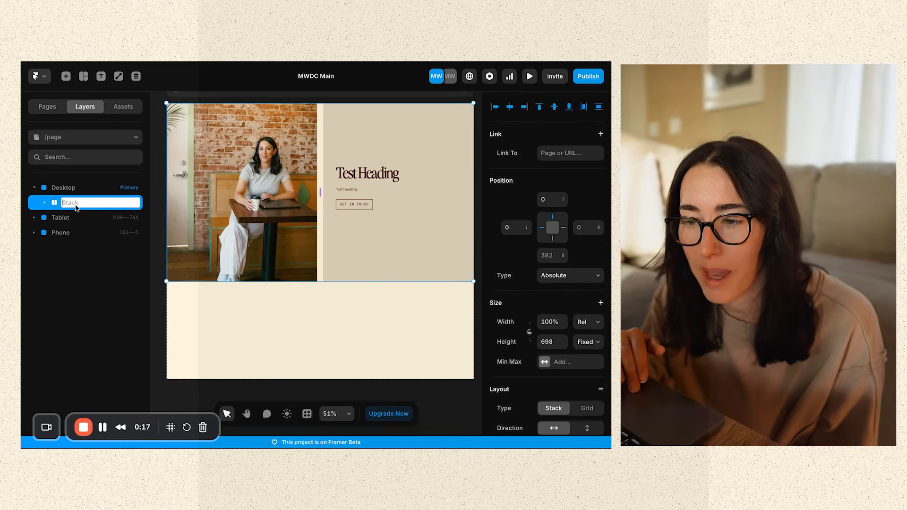
pyautogui.write('Hero')
pyautogui.click(219, 319)
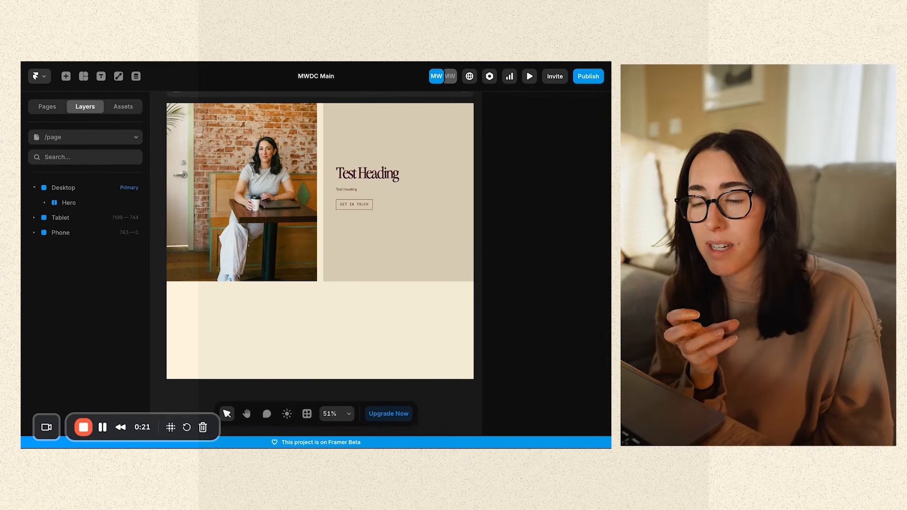
# Step: Draw a frame about 1159 by 340 directly below the Hero section on Desktop
pyautogui.click(84, 76)
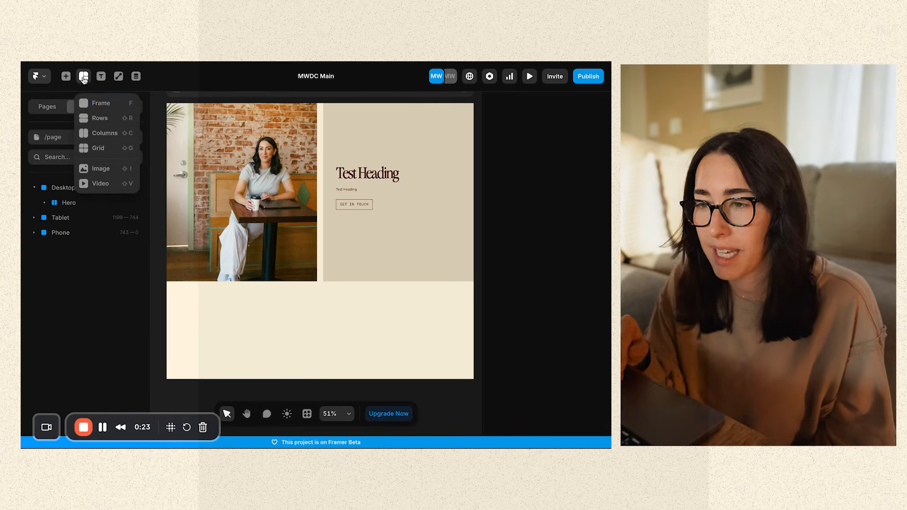
pyautogui.click(101, 120)
pyautogui.moveTo(176, 288)
pyautogui.mouseDown()
pyautogui.moveTo(246, 303)
pyautogui.moveTo(494, 390)
pyautogui.moveTo(444, 369)
pyautogui.mouseUp()
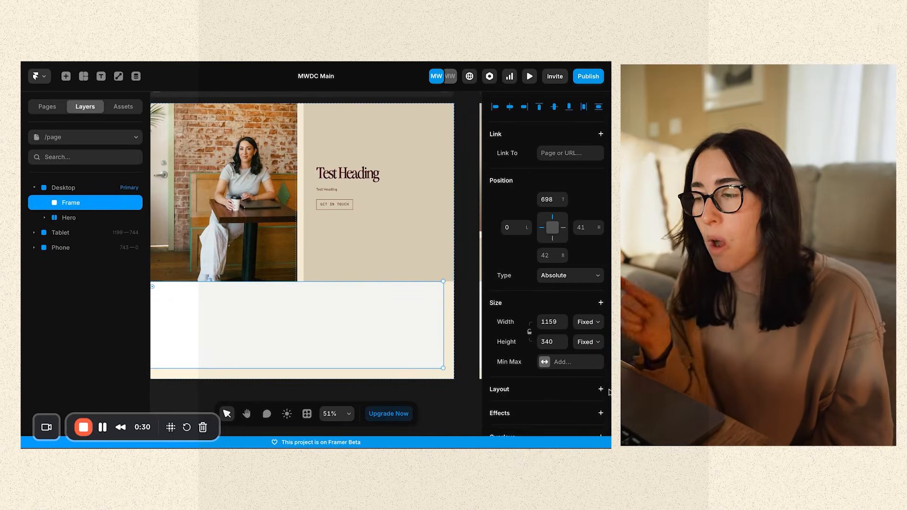
# Step: Set the new frame's width to 100% relative and extend its height to 382 to meet the Desktop page's lower edge
pyautogui.click(580, 329)
pyautogui.doubleClick(549, 324)
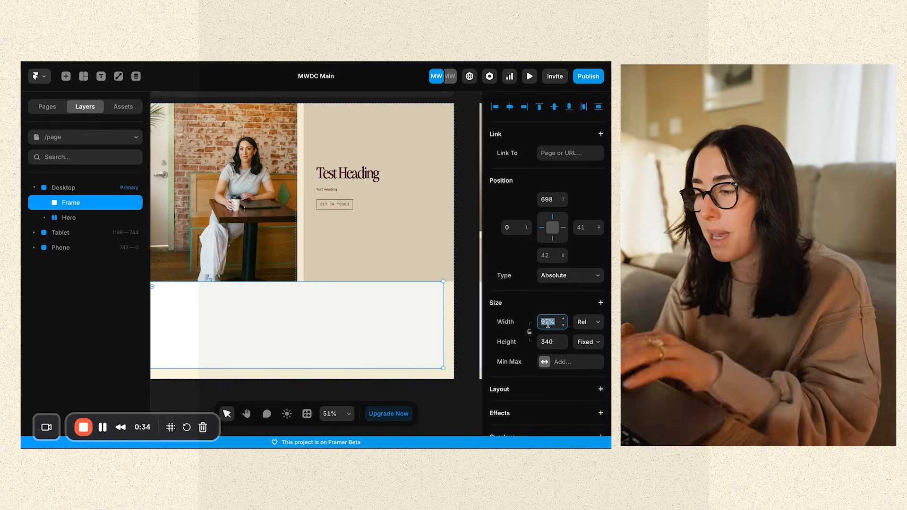
pyautogui.write('100')
pyautogui.press('Return')
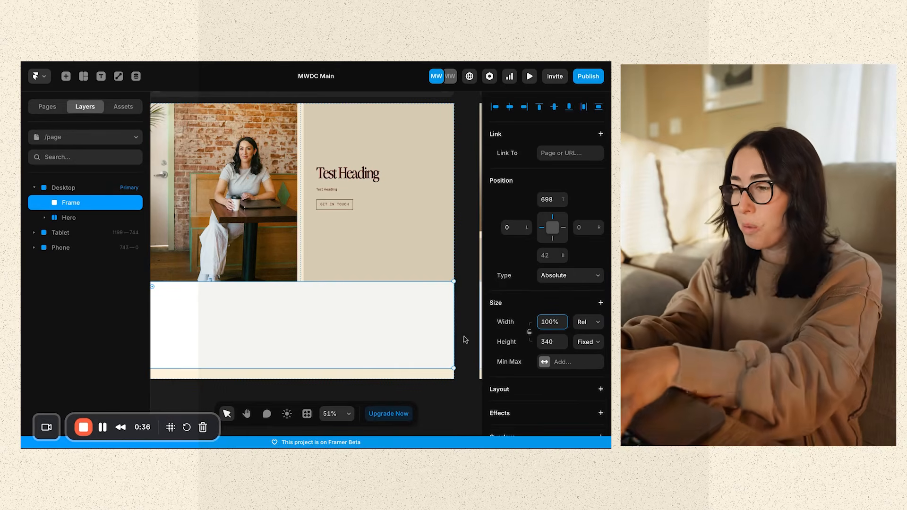
pyautogui.scroll(-2, 387, 335)
pyautogui.moveTo(387, 335); pyautogui.dragTo(388, 342)
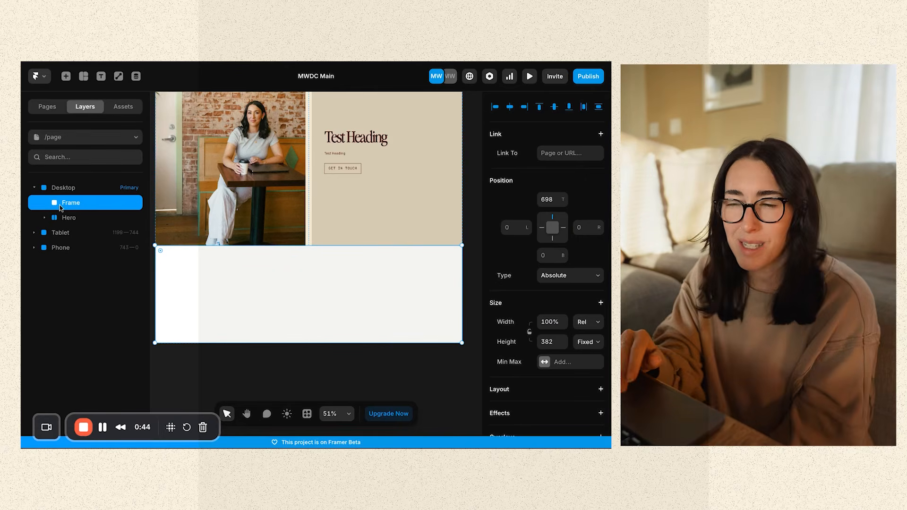
# Step: Take the Frame layer out of the Desktop breakpoint and nest it back inside, beneath Hero
pyautogui.moveTo(62, 206); pyautogui.dragTo(49, 226)
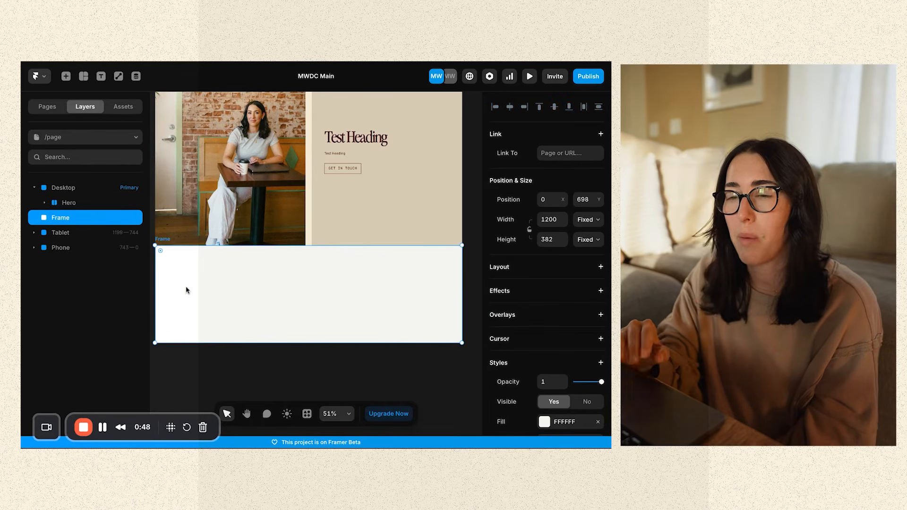
pyautogui.moveTo(47, 222); pyautogui.dragTo(63, 208)
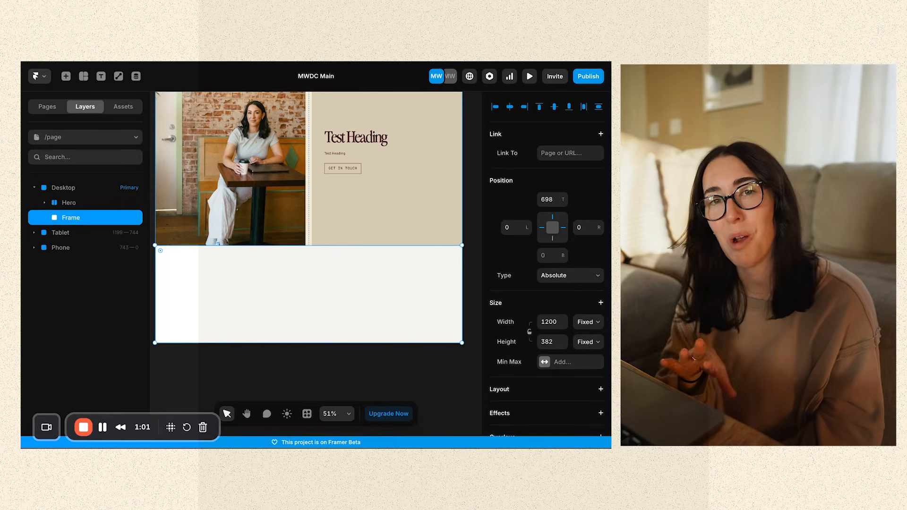
# Step: Extend the Desktop breakpoint's height to leave a large empty area below the white frame
pyautogui.scroll(-5, 207, 133)
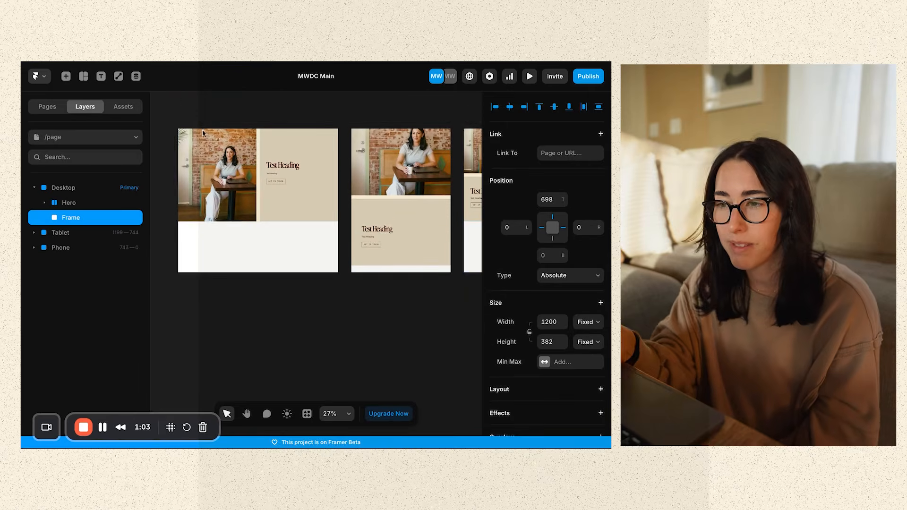
pyautogui.click(208, 116)
pyautogui.scroll(-2, 220, 189)
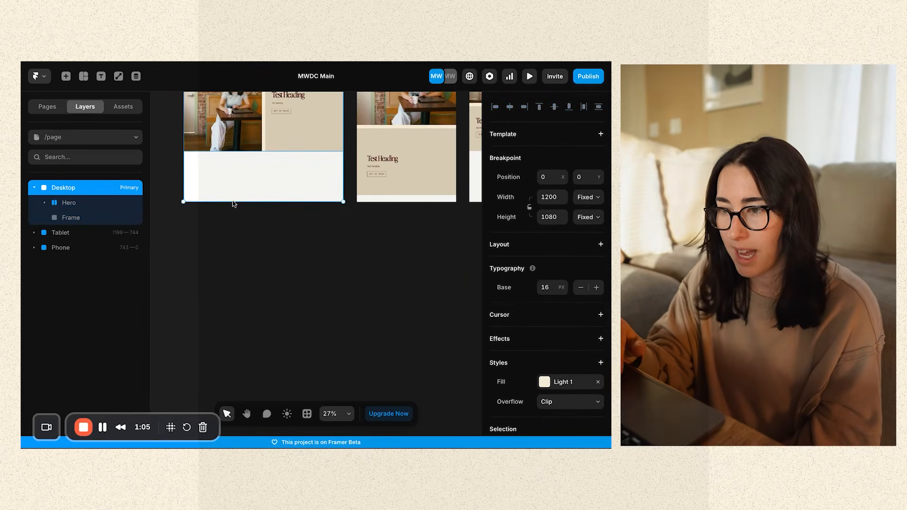
pyautogui.moveTo(229, 202); pyautogui.dragTo(233, 360)
# Step: Reposition the white frame on the Tablet and Phone breakpoints so it sits directly below each Hero section
pyautogui.click(289, 170)
pyautogui.moveTo(290, 170); pyautogui.dragTo(404, 163)
pyautogui.hscroll(3, 414, 222)
pyautogui.moveTo(317, 222); pyautogui.dragTo(320, 219)
pyautogui.click(395, 228)
pyautogui.hscroll(-3, 395, 229)
pyautogui.hscroll(-2, 396, 231)
# Step: Change the Desktop white frame's fill to the Sage colour style and reselect the frame
pyautogui.click(331, 217)
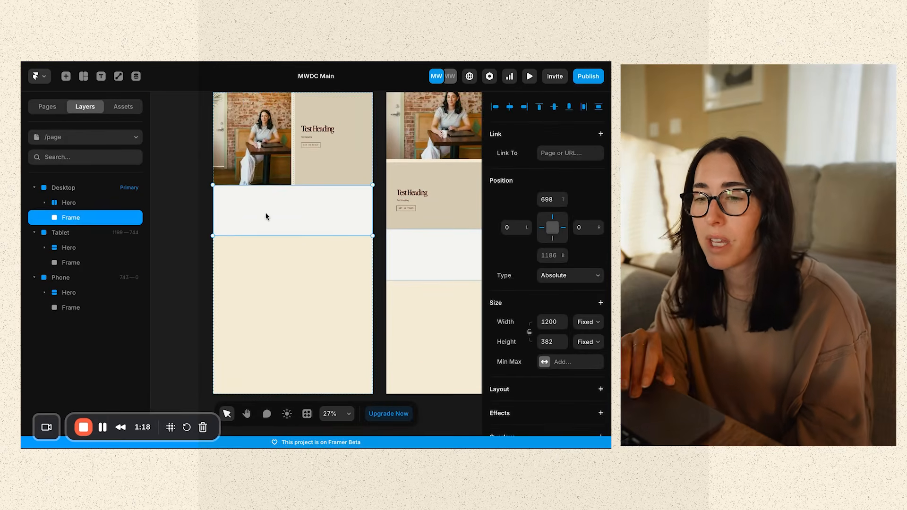
pyautogui.scroll(-10, 531, 318)
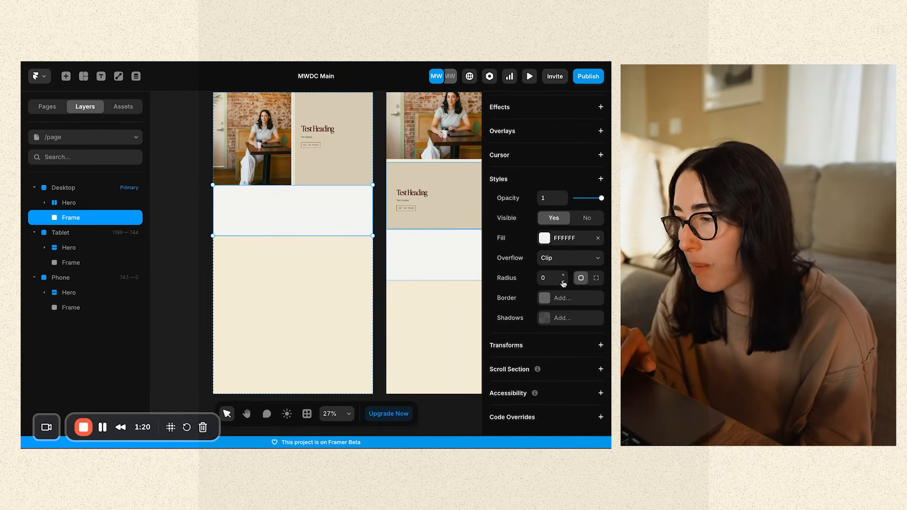
pyautogui.click(562, 241)
pyautogui.click(383, 333)
pyautogui.click(308, 312)
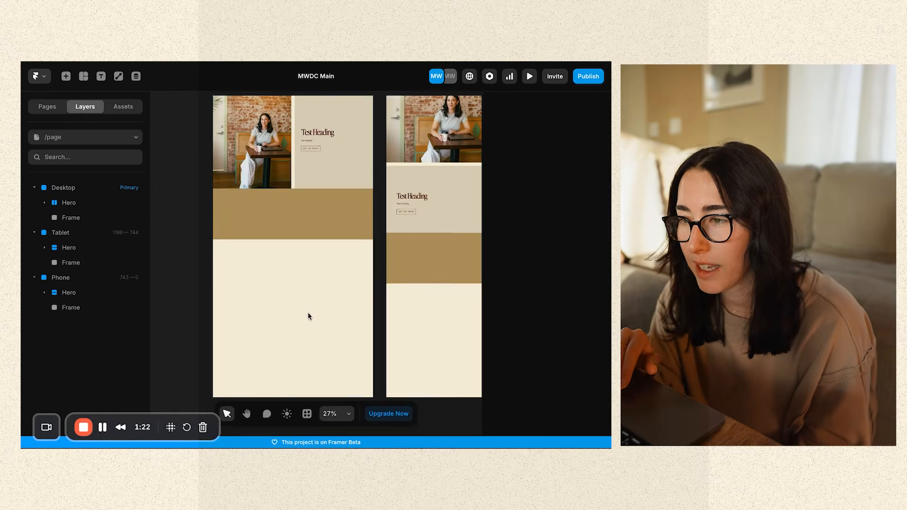
pyautogui.scroll(2, 305, 245)
pyautogui.click(303, 243)
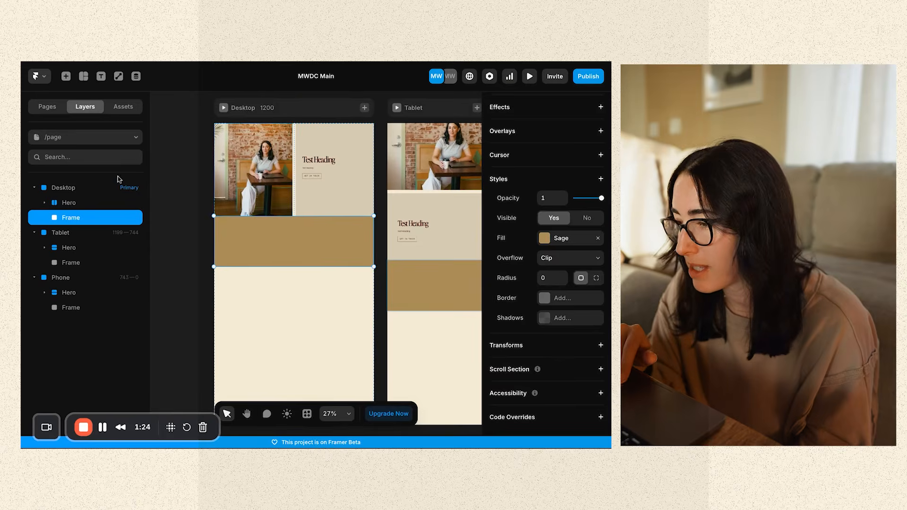
# Step: Remove the gap between the image and text columns of the Desktop Hero, and select the Sage frame below it
pyautogui.click(80, 203)
pyautogui.scroll(-8, 579, 308)
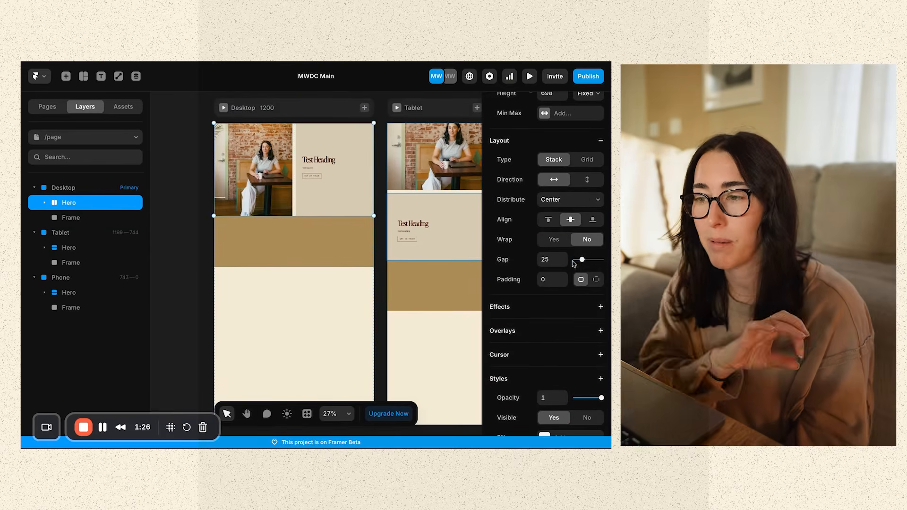
pyautogui.click(283, 258)
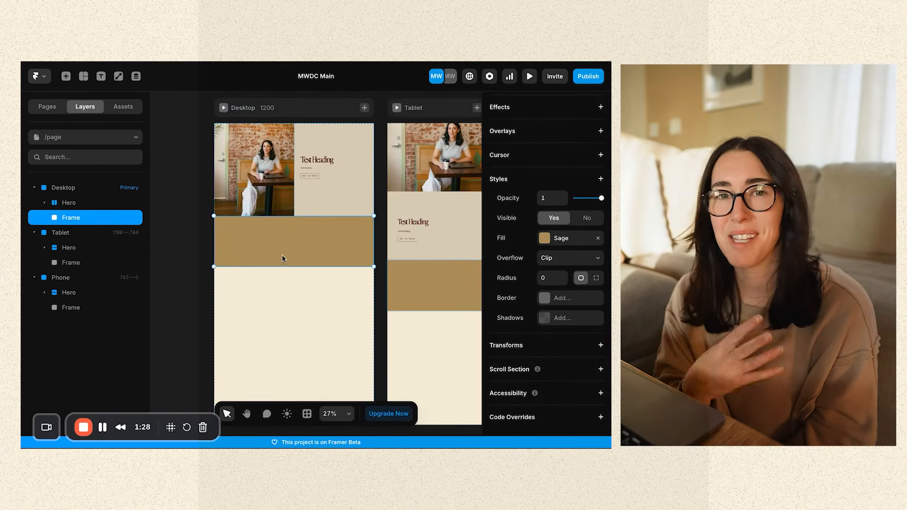
# Step: Extend the Desktop Sage frame downward to a height of about 500 px
pyautogui.scroll(4, 282, 257)
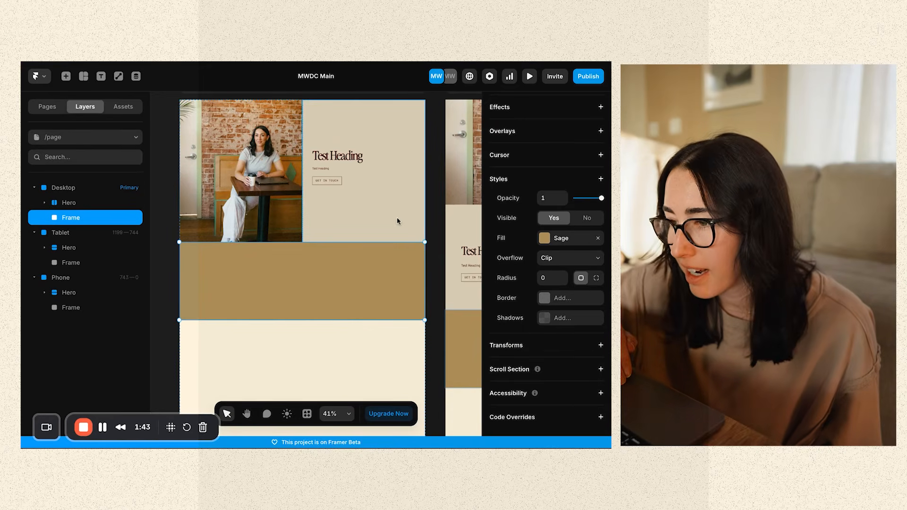
pyautogui.scroll(-4, 389, 199)
pyautogui.moveTo(370, 225); pyautogui.dragTo(373, 250)
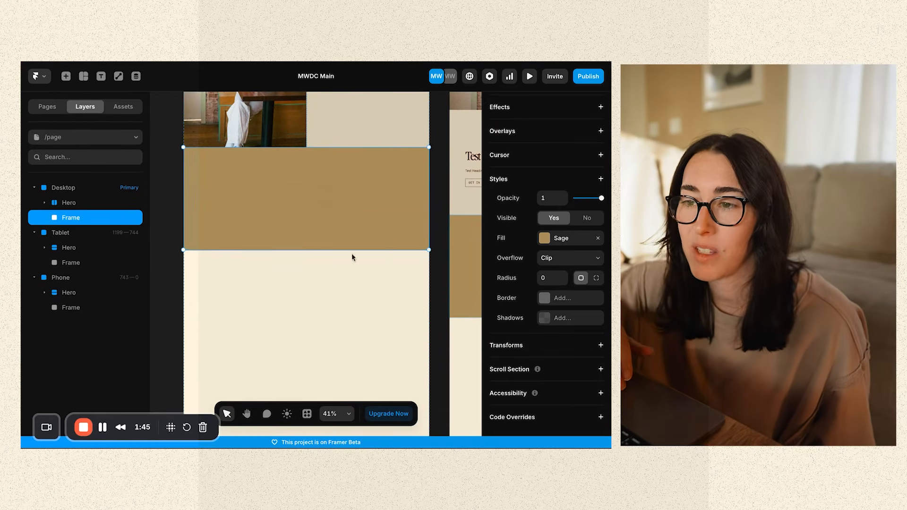
# Step: Add a text layer reading "Why Megan Weeks Design Co.?" inside the Desktop Sage frame
pyautogui.click(101, 76)
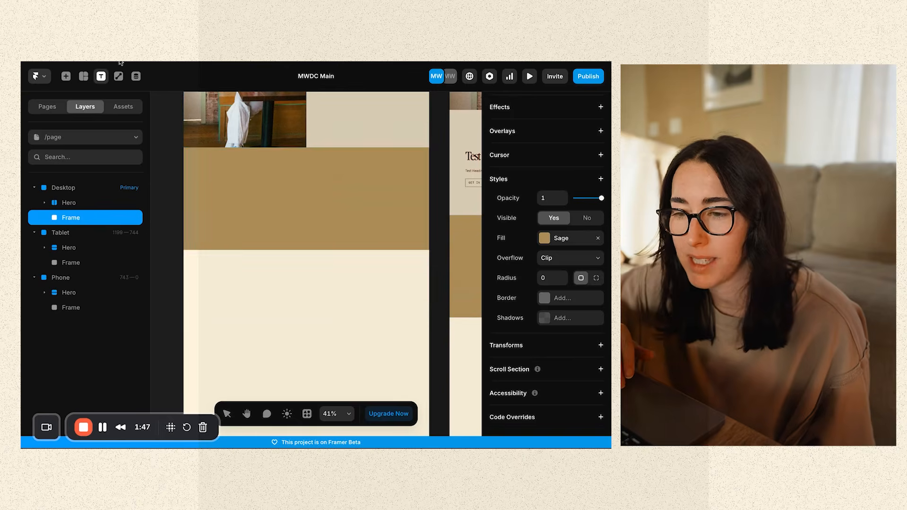
pyautogui.click(223, 191)
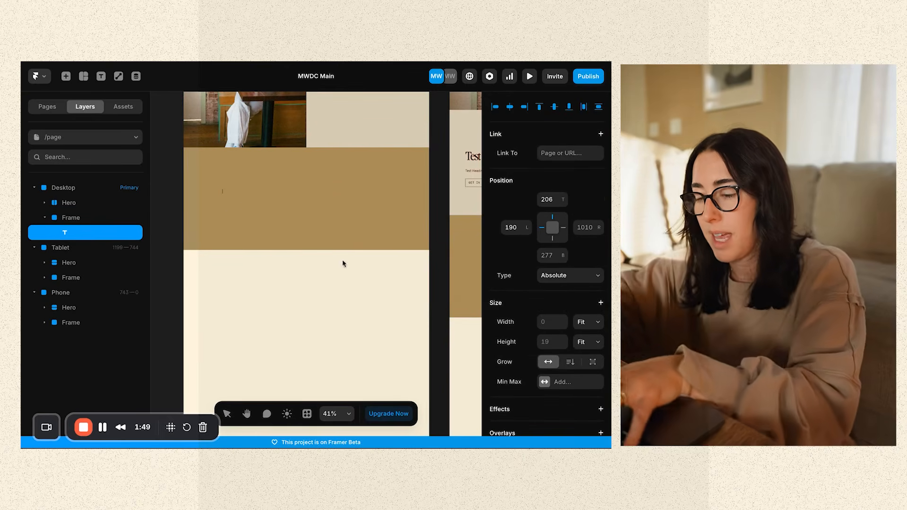
pyautogui.write('Why')
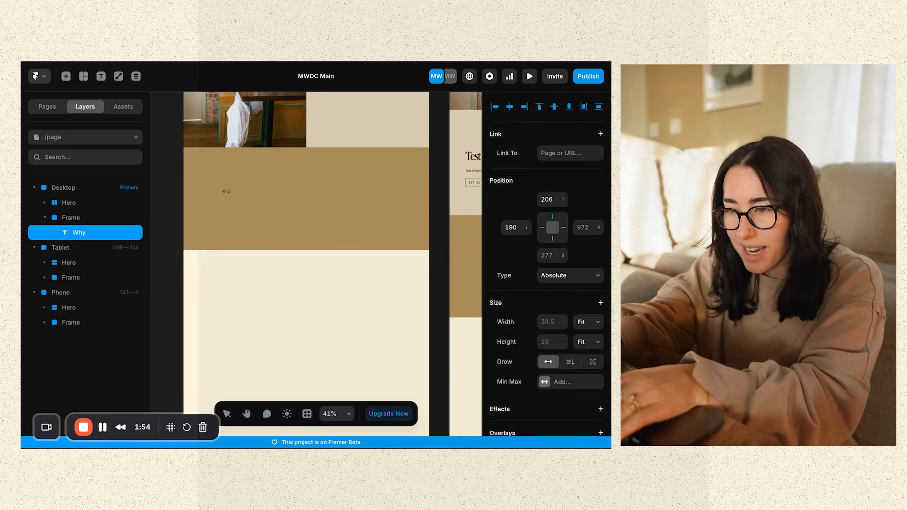
pyautogui.write(' Megan We')
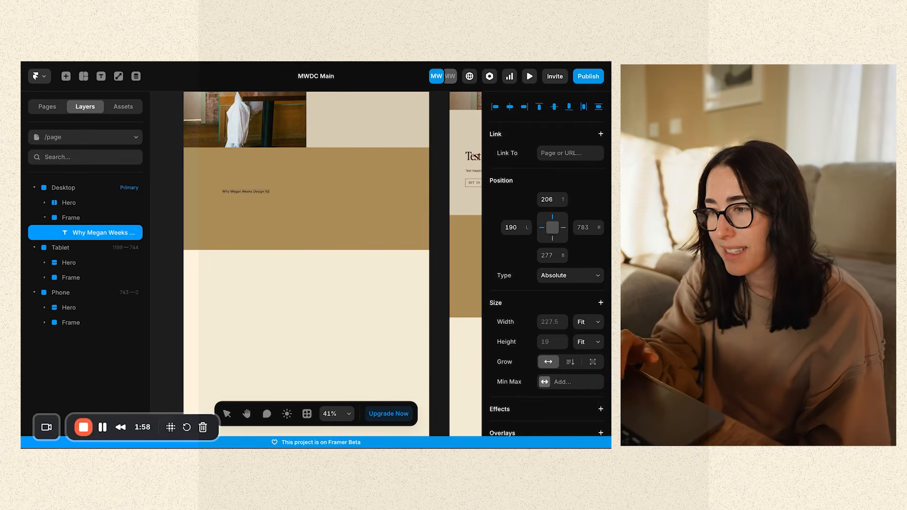
pyautogui.write('eks Design Co.')
pyautogui.write('?')
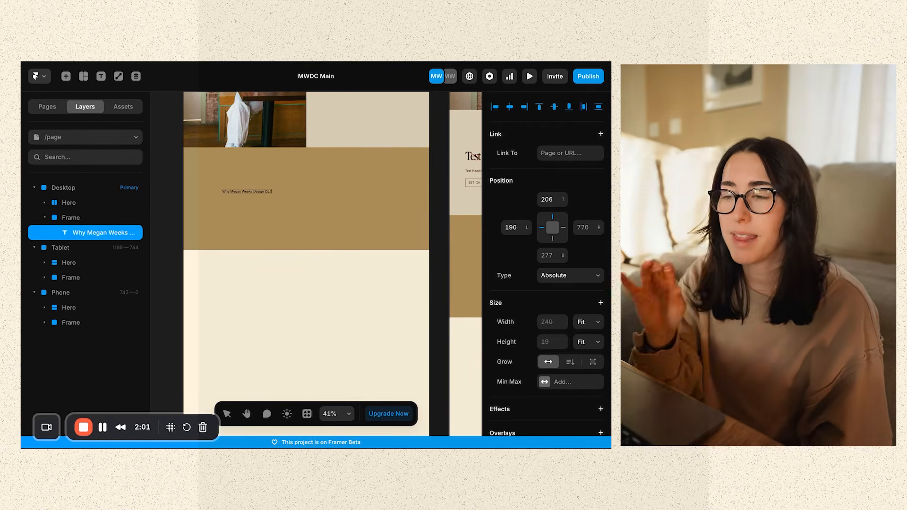
# Step: Apply the Heading 2 text style and the Light 1 colour style to the new text in the Sage frame
pyautogui.press('super+a')
pyautogui.scroll(-10, 569, 391)
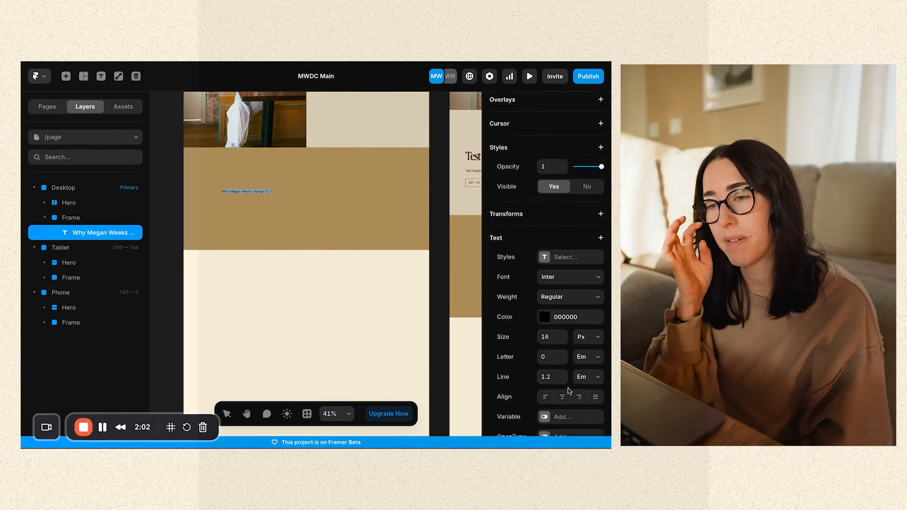
pyautogui.click(562, 140)
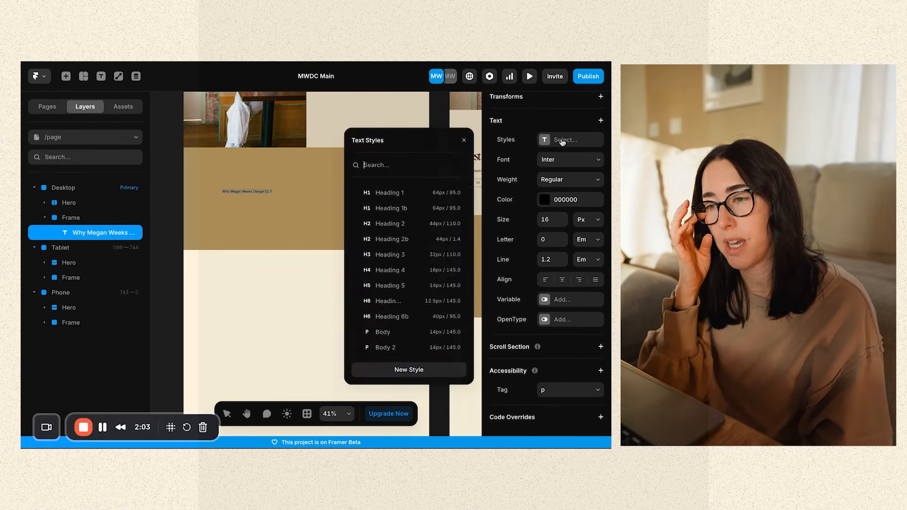
pyautogui.click(384, 228)
pyautogui.click(539, 305)
pyautogui.click(539, 304)
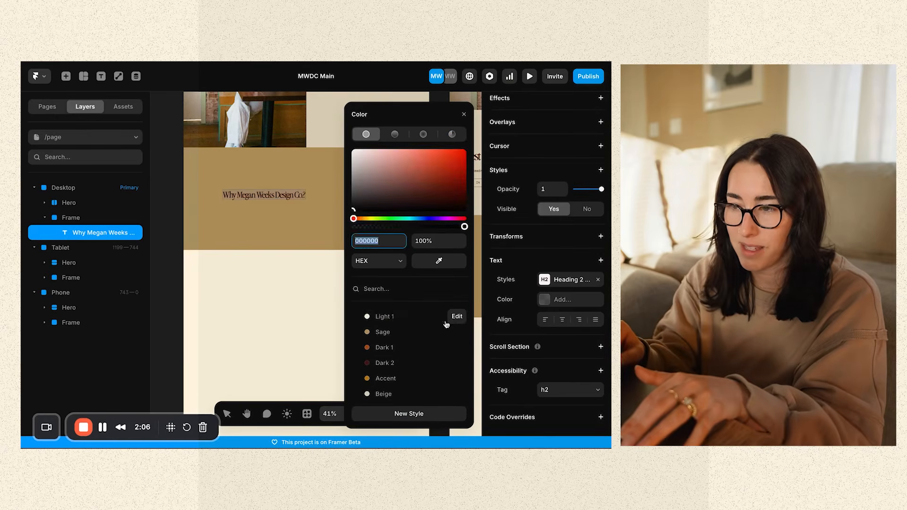
pyautogui.click(395, 317)
pyautogui.click(307, 268)
# Step: Arrange the heading, a duplicate of it and the Primary Button in a column at the left of the Sage frame
pyautogui.moveTo(282, 196)
pyautogui.mouseDown()
pyautogui.moveTo(263, 176)
pyautogui.moveTo(268, 187)
pyautogui.mouseUp()
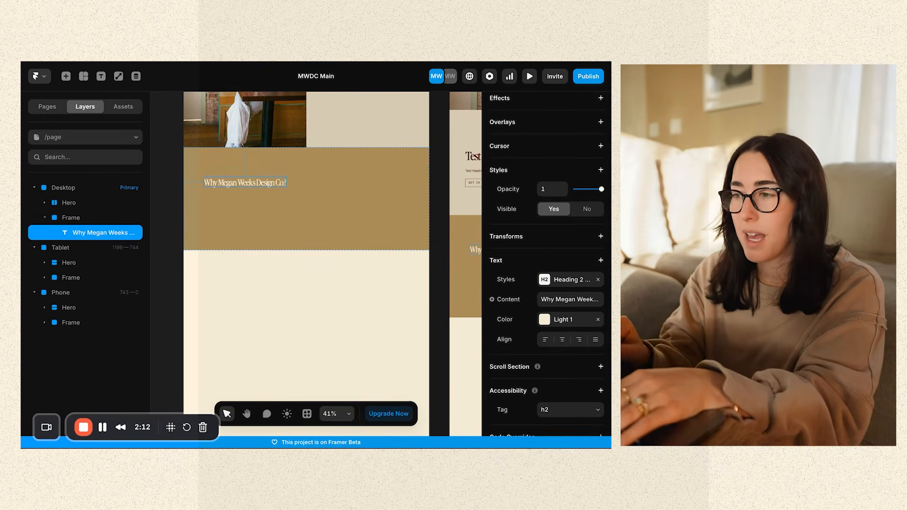
pyautogui.keyDown('alt'); pyautogui.moveTo(235, 183); pyautogui.dragTo(224, 199); pyautogui.keyUp('alt')
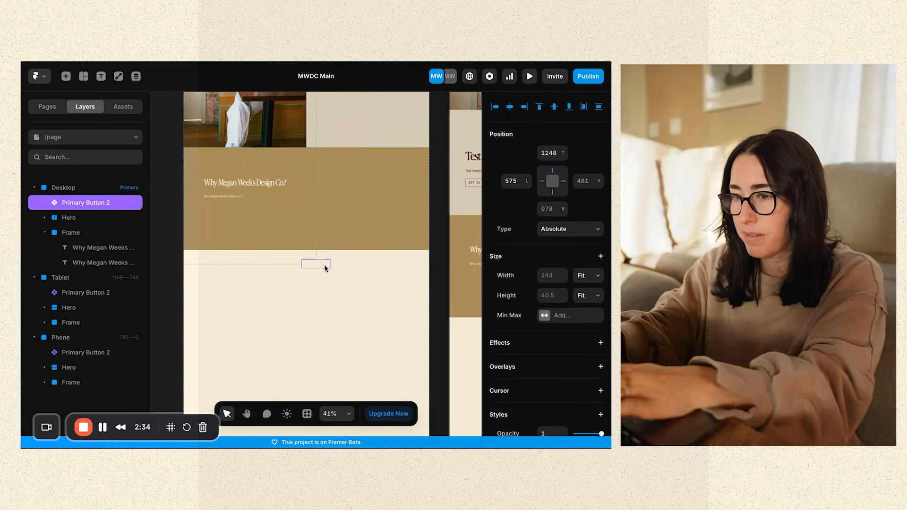
pyautogui.moveTo(321, 267); pyautogui.dragTo(225, 215)
# Step: Wrap the Sage frame's two text layers and Primary Button 2 in a stack
pyautogui.keyDown('shift'); pyautogui.click(97, 264); pyautogui.keyUp('shift')
pyautogui.rightClick(92, 248)
pyautogui.click(137, 326)
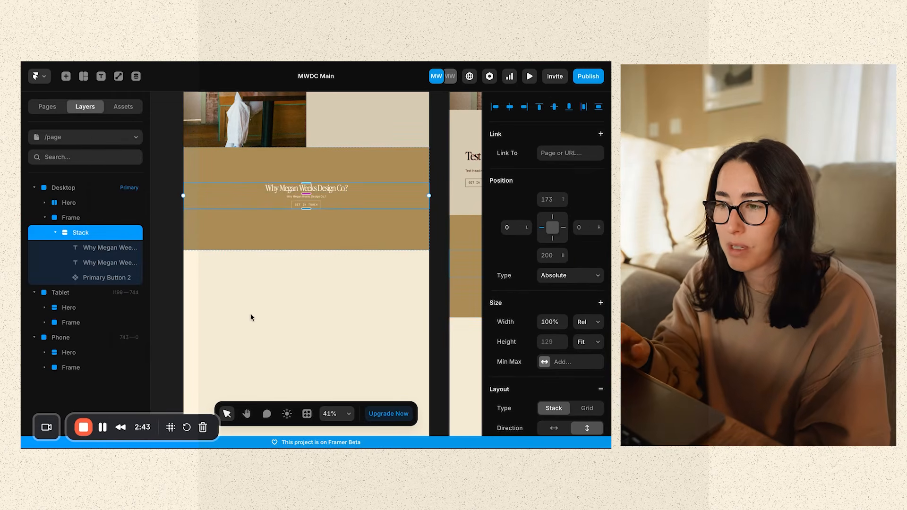
# Step: Set the gap of the Sage frame's stack to 27
pyautogui.scroll(5, 314, 251)
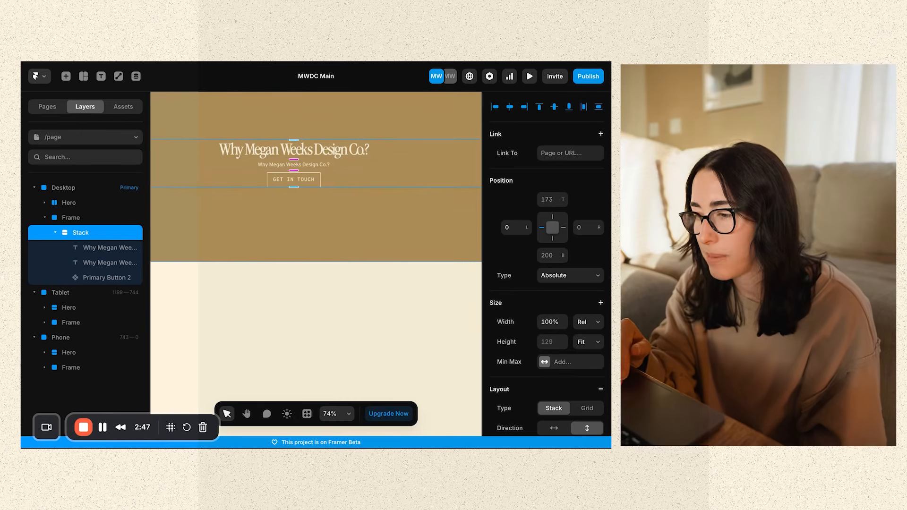
pyautogui.scroll(-4, 519, 284)
pyautogui.moveTo(586, 358); pyautogui.dragTo(586, 360)
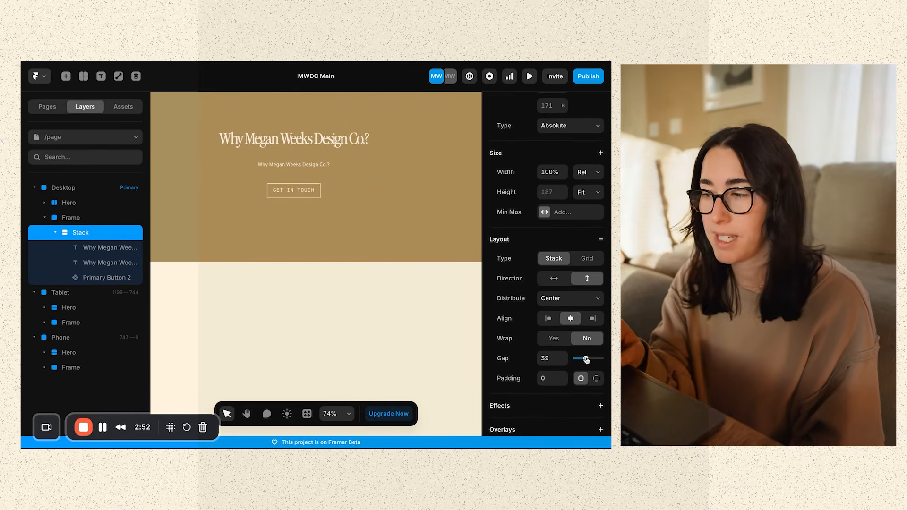
pyautogui.moveTo(587, 359); pyautogui.dragTo(584, 358)
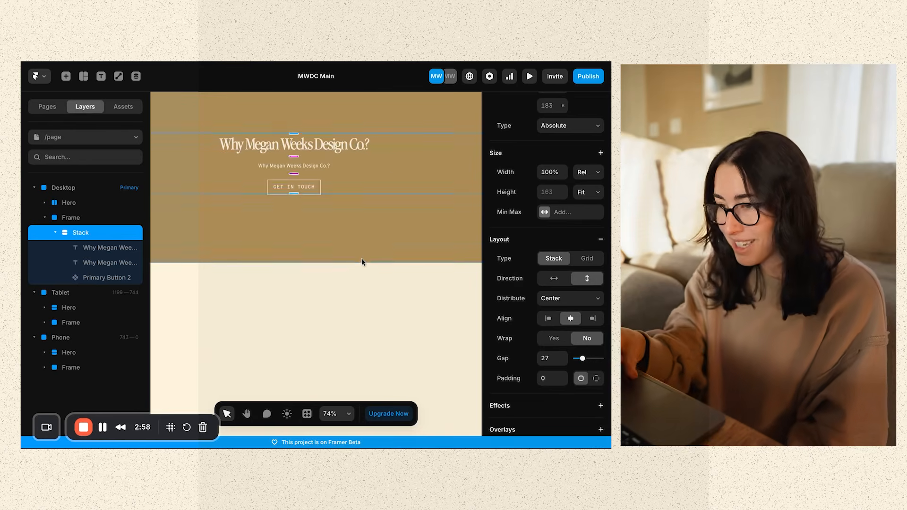
# Step: Try a horizontal direction for the Sage frame's stack and return it to vertical
pyautogui.scroll(1, 364, 262)
pyautogui.click(552, 278)
pyautogui.scroll(-2, 336, 289)
pyautogui.scroll(-1, 336, 290)
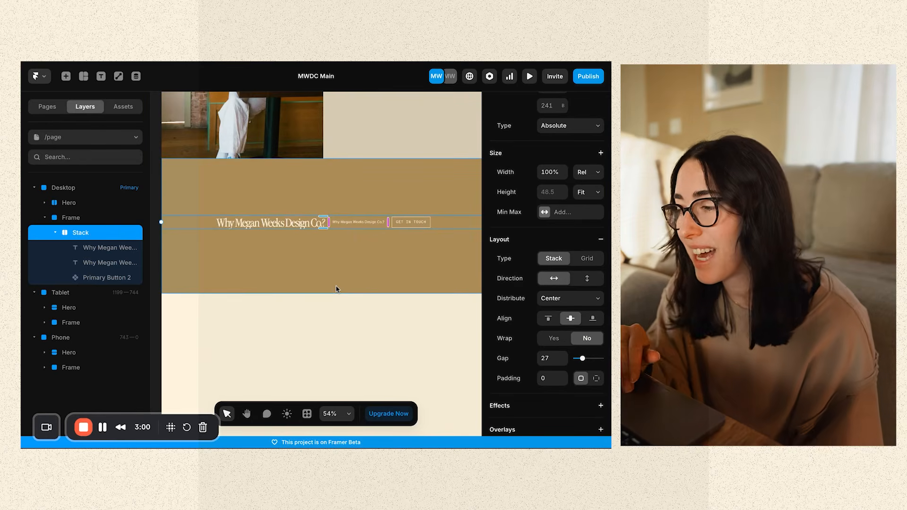
pyautogui.click(586, 279)
# Step: Align the Sage stack's contents to the left and set its right and left padding to 100 each
pyautogui.click(548, 320)
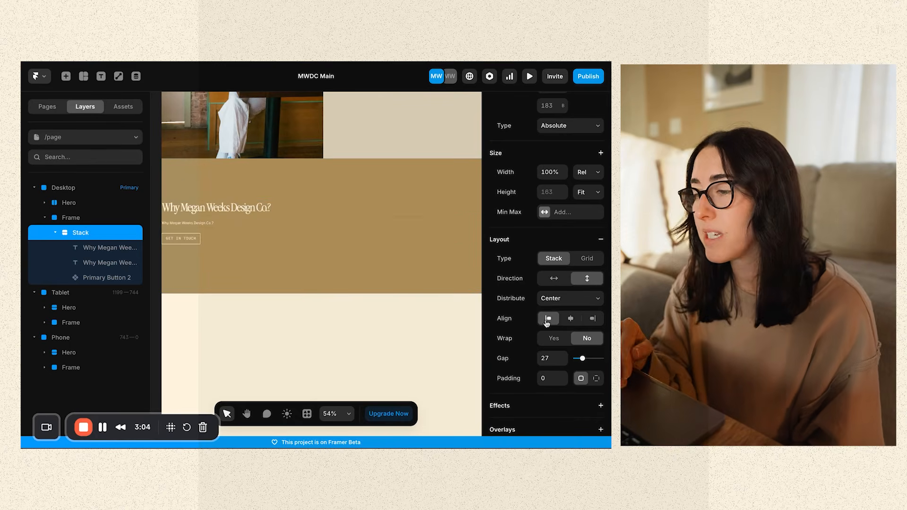
pyautogui.click(597, 378)
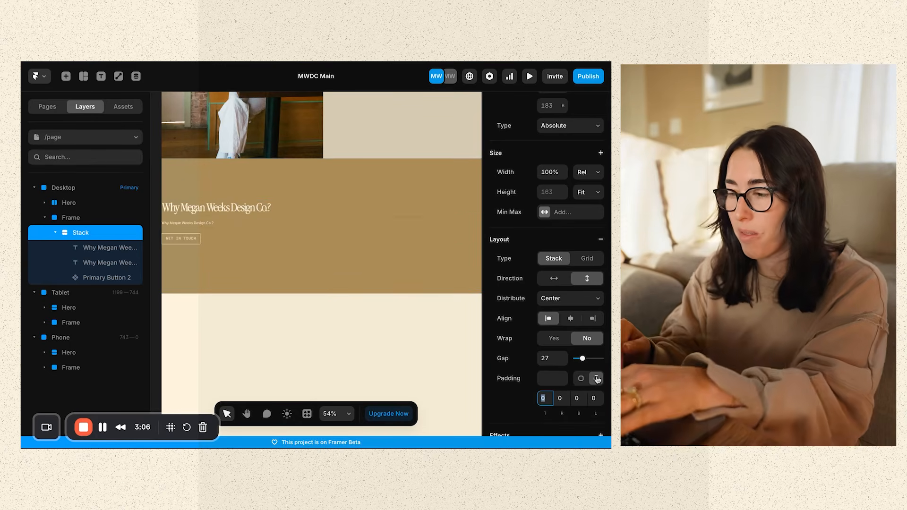
pyautogui.click(561, 399)
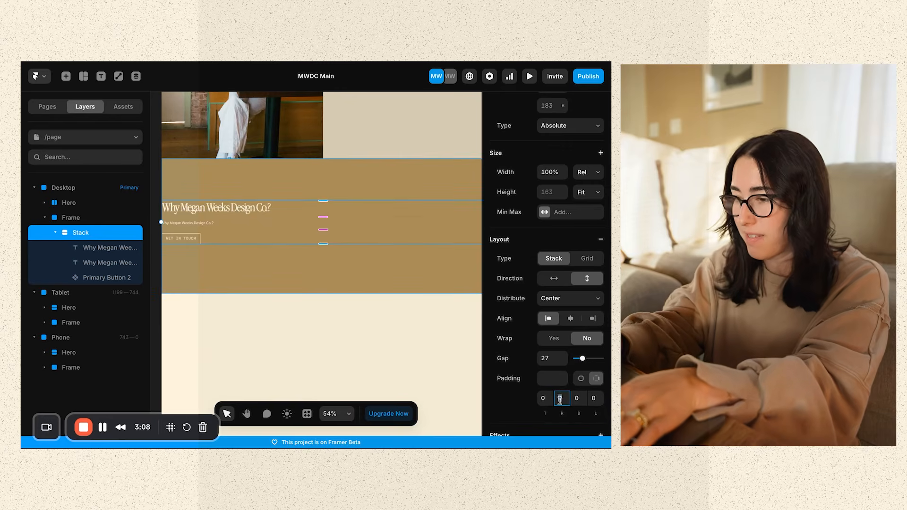
pyautogui.write('100')
pyautogui.press('Tab')
pyautogui.press('Tab')
pyautogui.write('100')
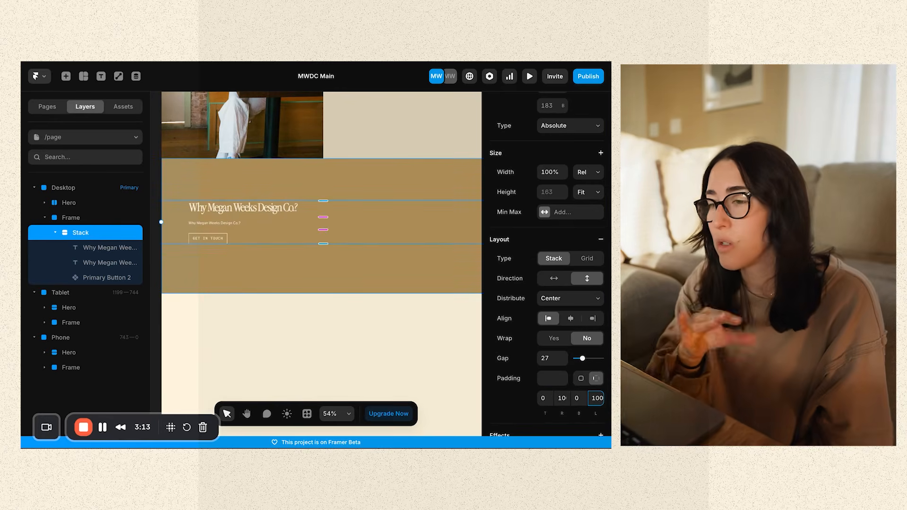
# Step: Align the Sage stack's contents to the centre again and reset its right and left padding to 0
pyautogui.scroll(-3, 416, 276)
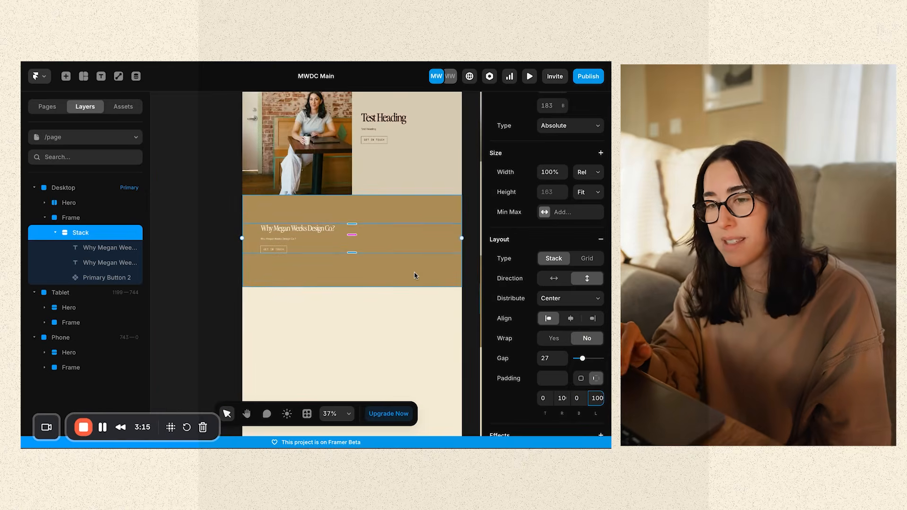
pyautogui.click(391, 293)
pyautogui.click(109, 234)
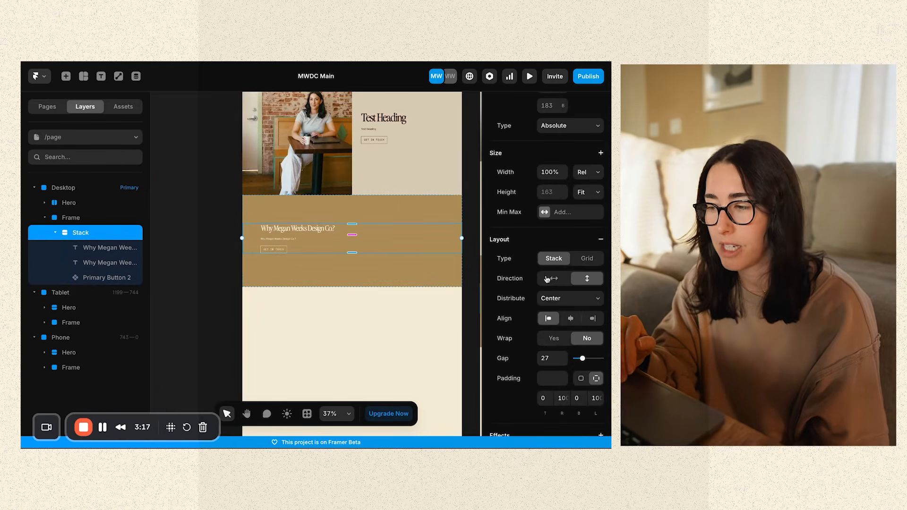
pyautogui.click(571, 319)
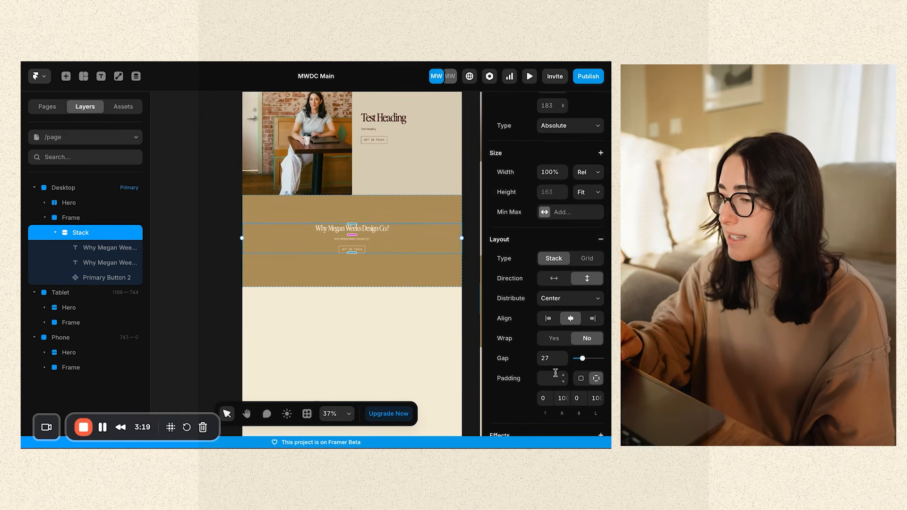
pyautogui.write('0')
pyautogui.press('Tab')
pyautogui.press('Tab')
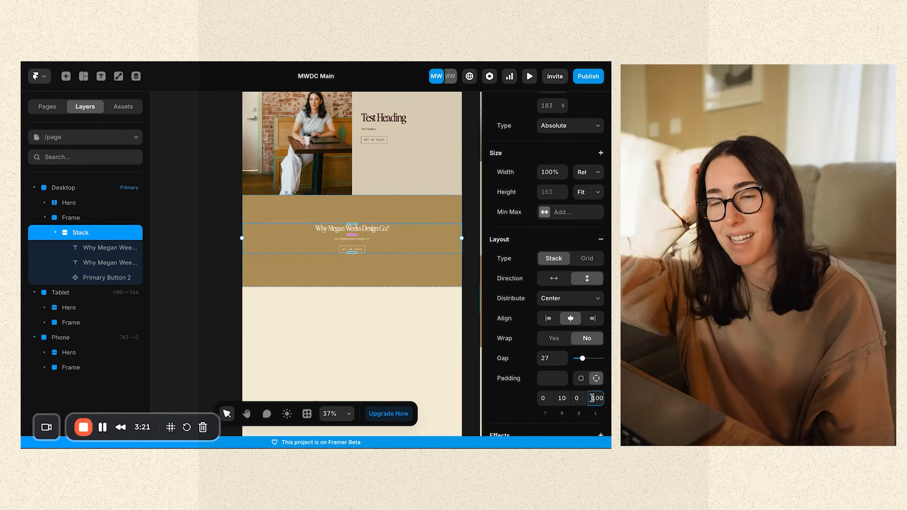
pyautogui.write('0')
pyautogui.click(369, 375)
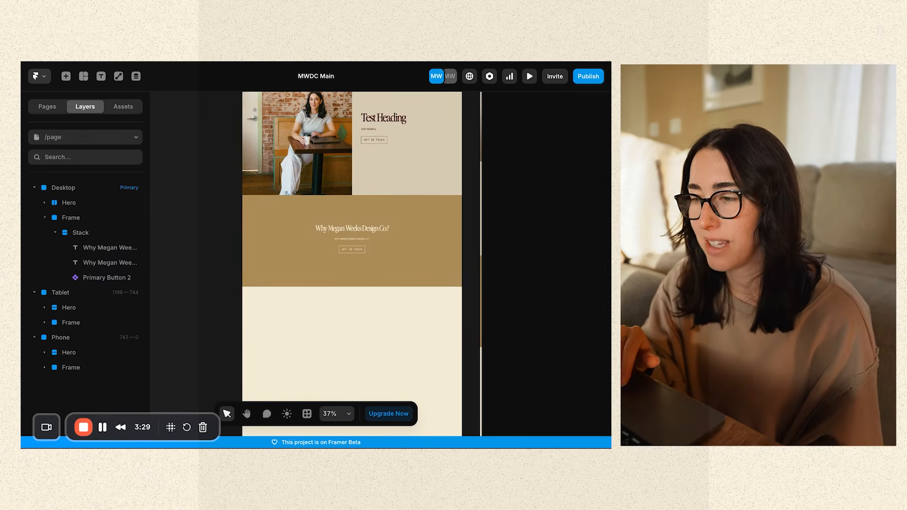
# Step: Wrap the Primary Button and both Test Heading text layers of the Desktop Hero in a stack
pyautogui.hscroll(10, 383, 238)
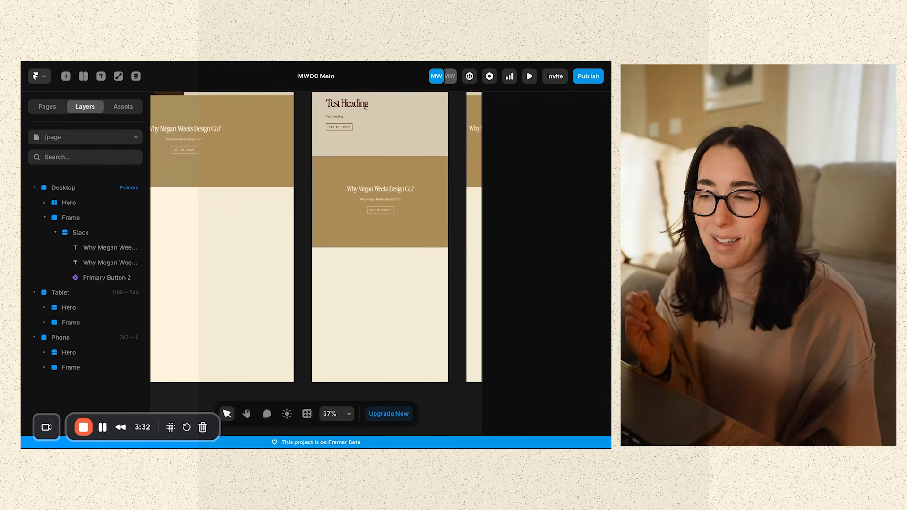
pyautogui.hscroll(2, 382, 241)
pyautogui.scroll(2, 382, 241)
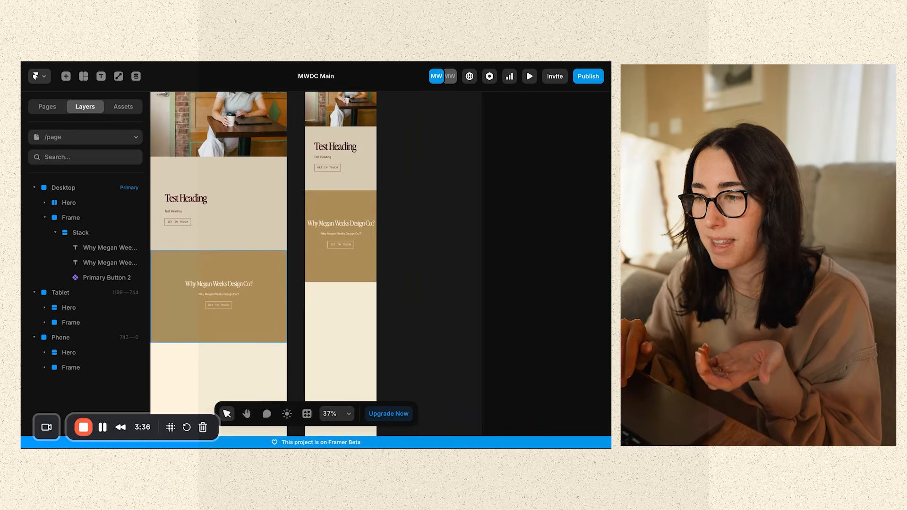
pyautogui.hscroll(-12, 236, 211)
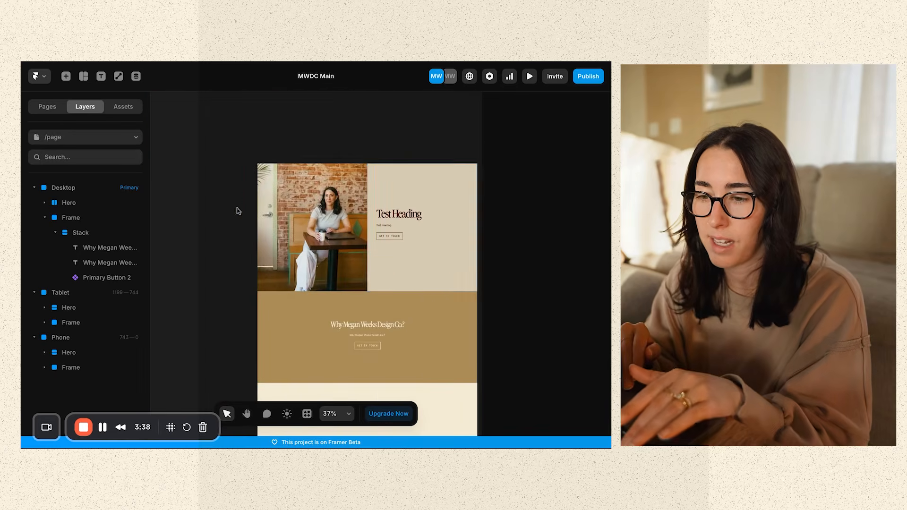
pyautogui.click(401, 238)
pyautogui.keyDown('shift'); pyautogui.click(101, 280); pyautogui.keyUp('shift')
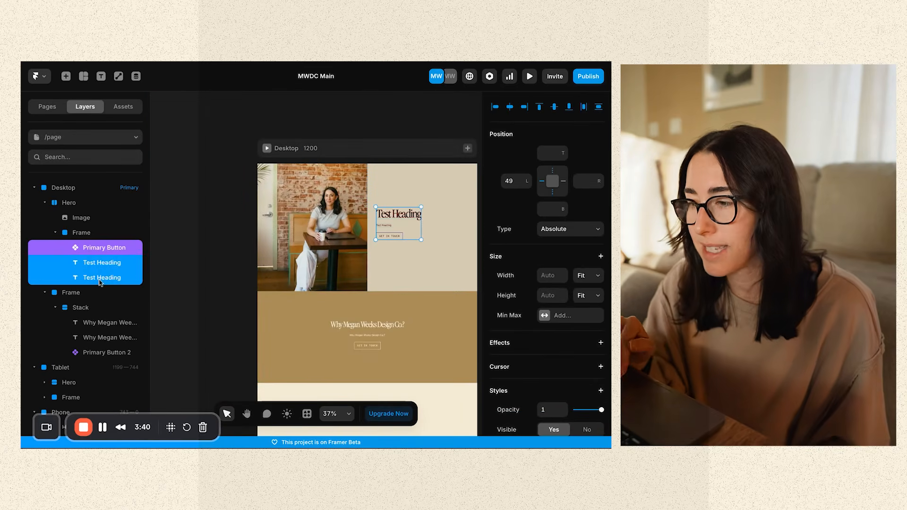
pyautogui.rightClick(101, 280)
pyautogui.click(123, 325)
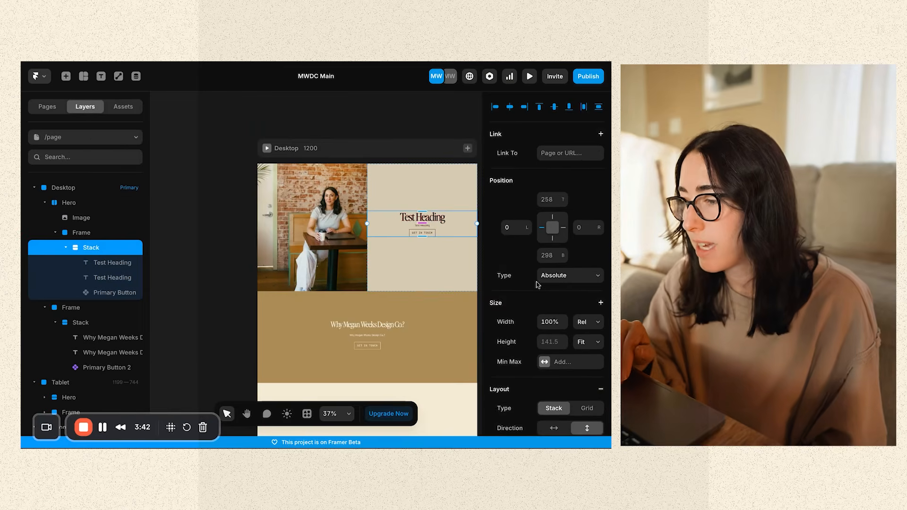
# Step: Align the Desktop Hero stack's contents to the left and set its left padding to 50
pyautogui.scroll(-3, 538, 285)
pyautogui.click(548, 401)
pyautogui.scroll(-4, 568, 378)
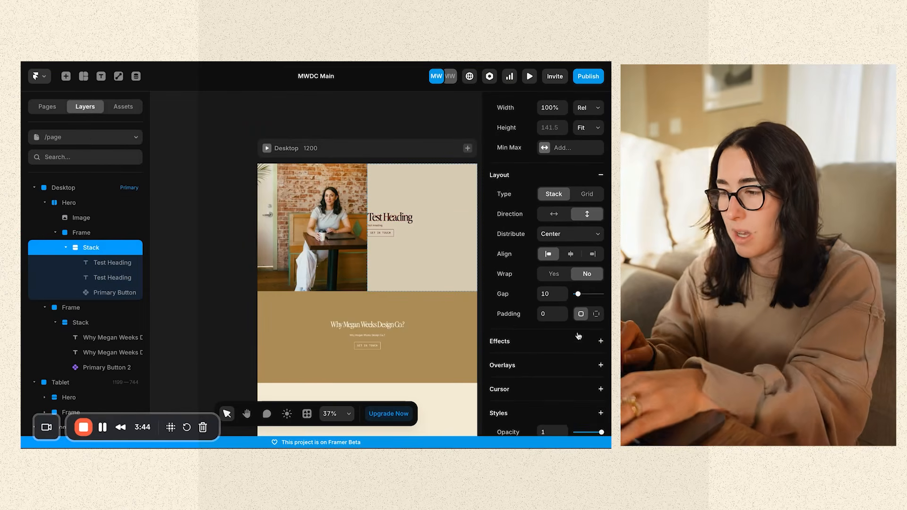
pyautogui.click(596, 314)
pyautogui.click(562, 334)
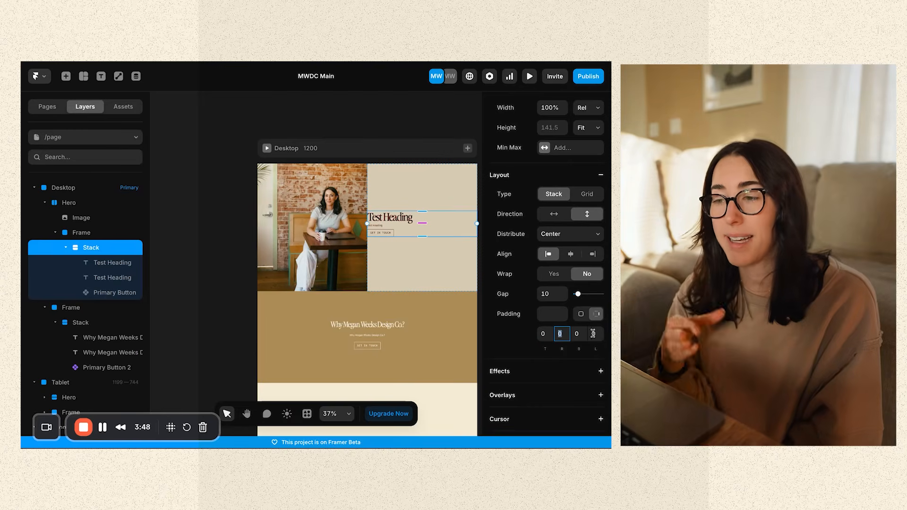
pyautogui.click(596, 333)
pyautogui.write('30')
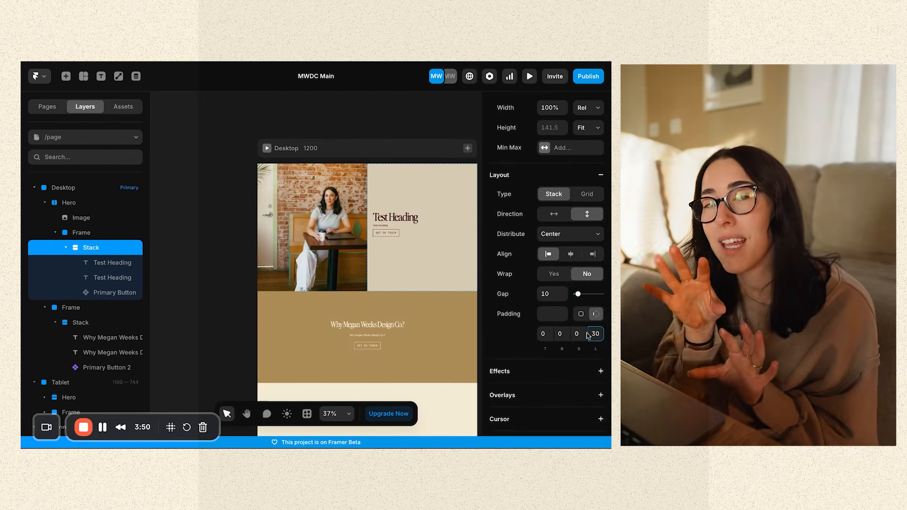
pyautogui.write('100')
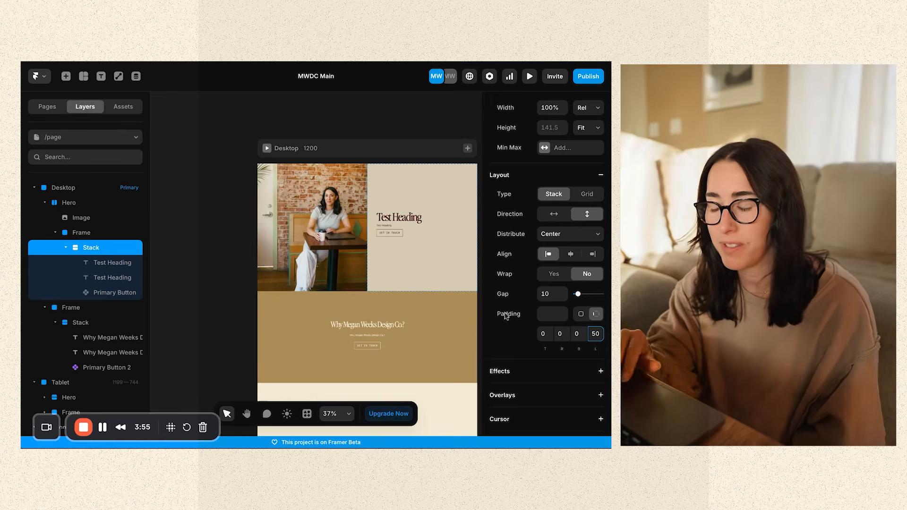
# Step: Set the gap between the Desktop Hero stack's headings and button to 43
pyautogui.hscroll(3, 401, 293)
pyautogui.moveTo(579, 294); pyautogui.dragTo(588, 294)
pyautogui.click(364, 101)
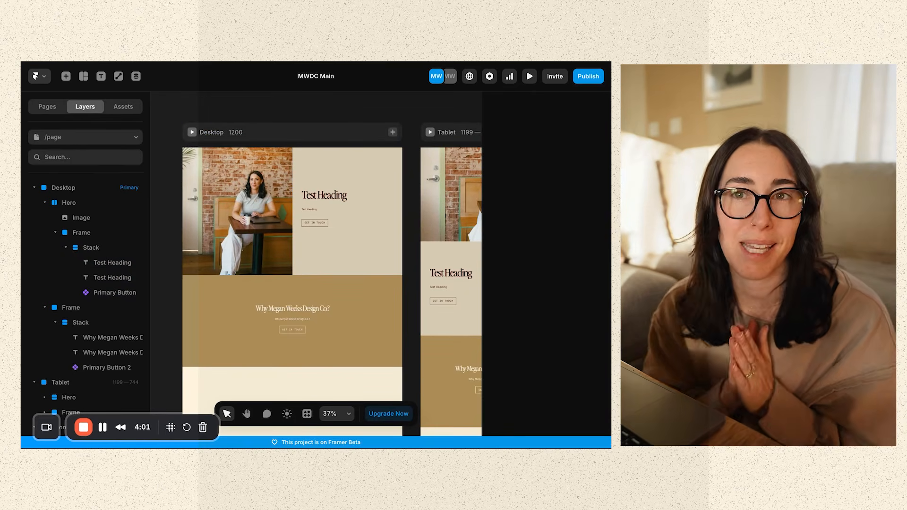
pyautogui.click(311, 209)
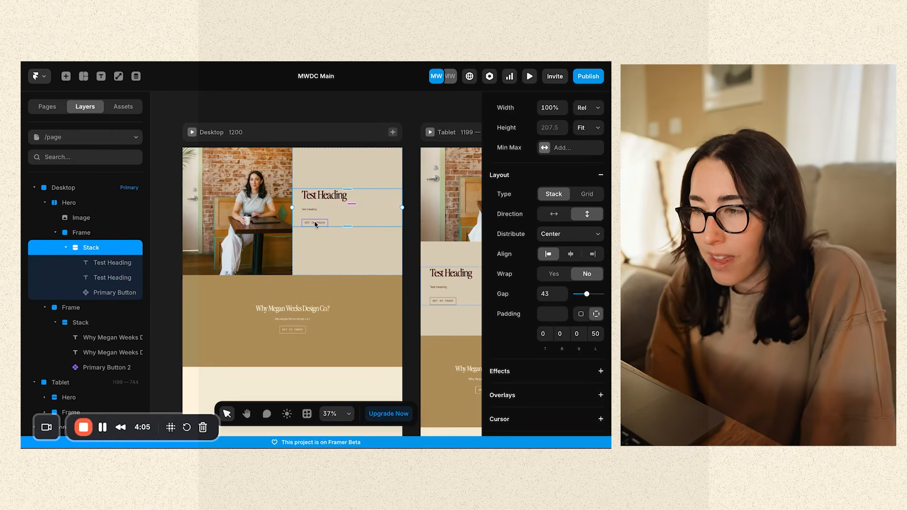
pyautogui.scroll(-2, 308, 333)
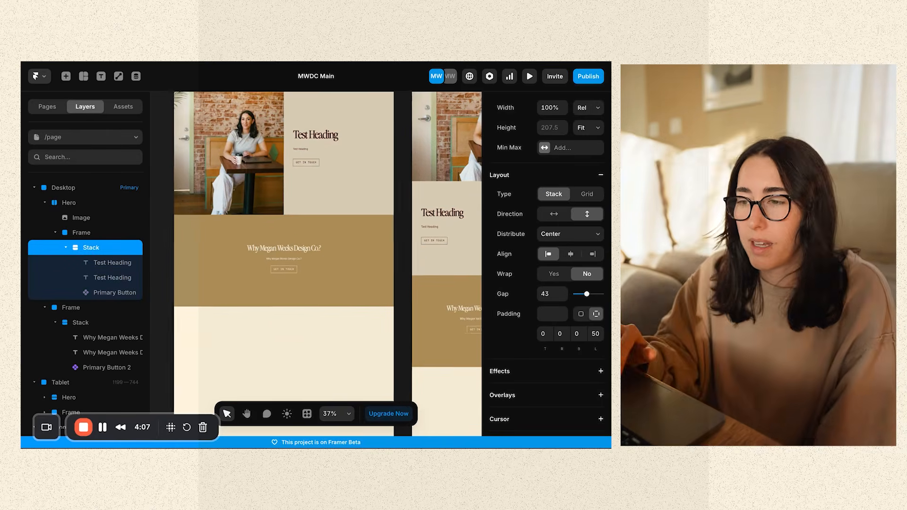
pyautogui.click(307, 336)
pyautogui.scroll(-3, 308, 337)
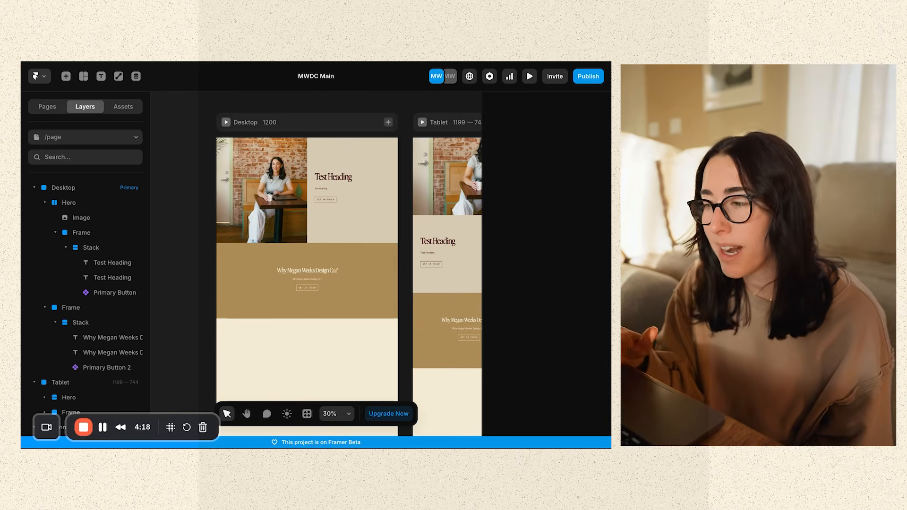
pyautogui.scroll(-2, 446, 227)
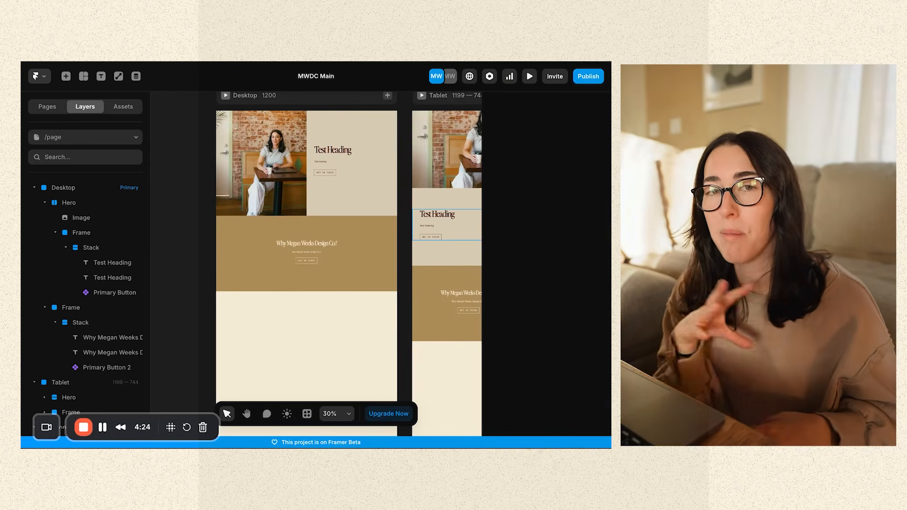
pyautogui.scroll(-4, 237, 206)
# Step: Open the Home page and bring up its Project Slider component for viewing
pyautogui.click(46, 105)
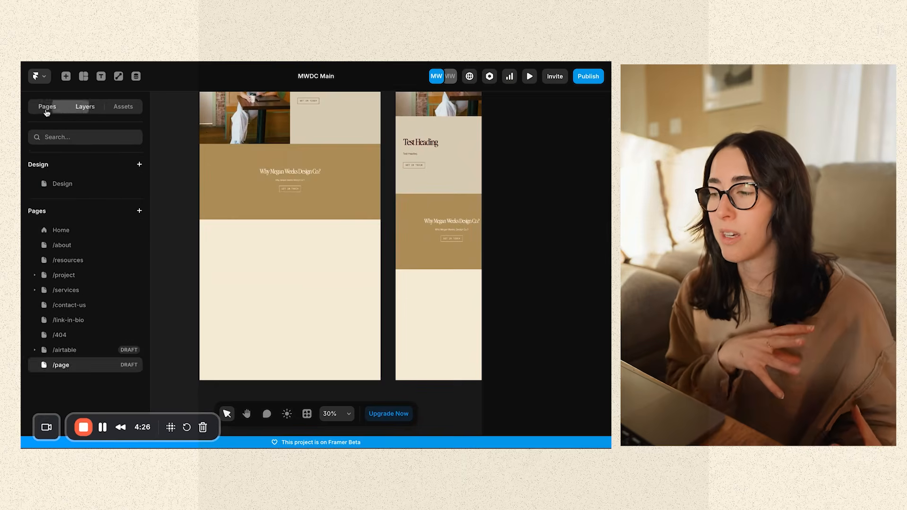
pyautogui.click(72, 232)
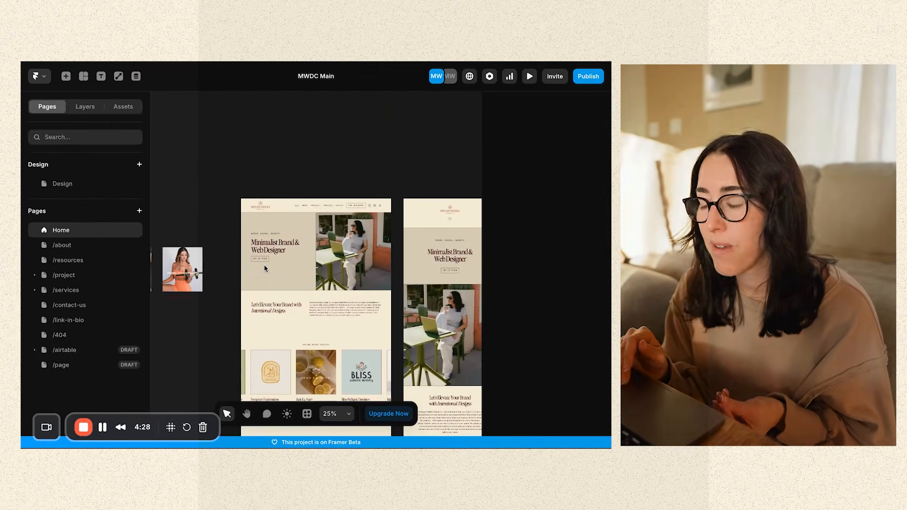
pyautogui.scroll(-8, 333, 224)
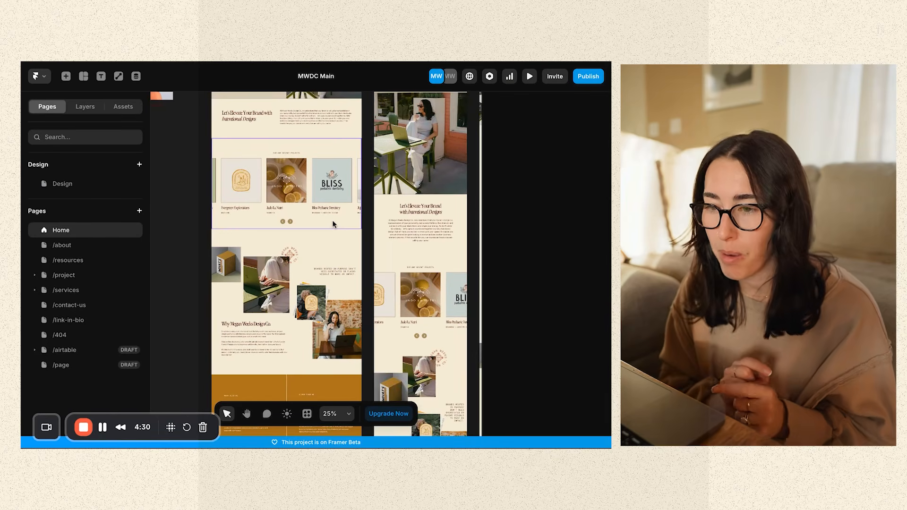
pyautogui.scroll(5, 333, 224)
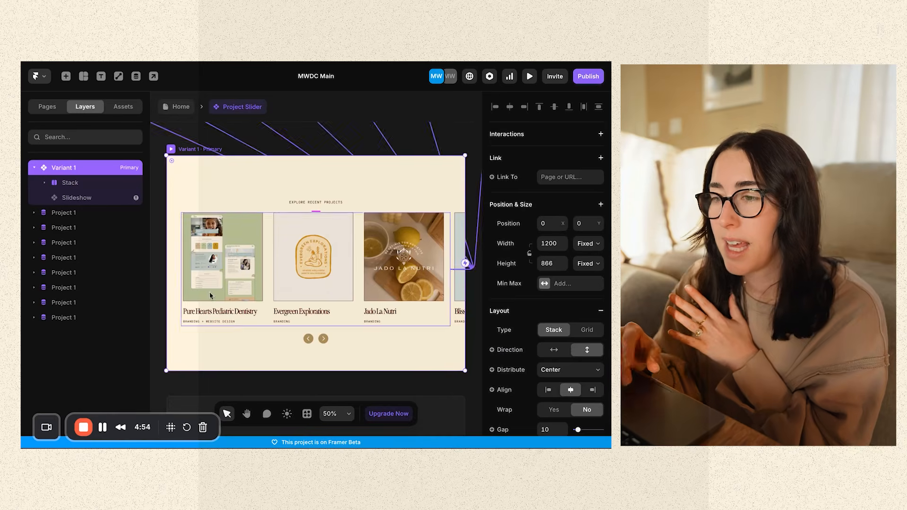
pyautogui.scroll(-5, 265, 201)
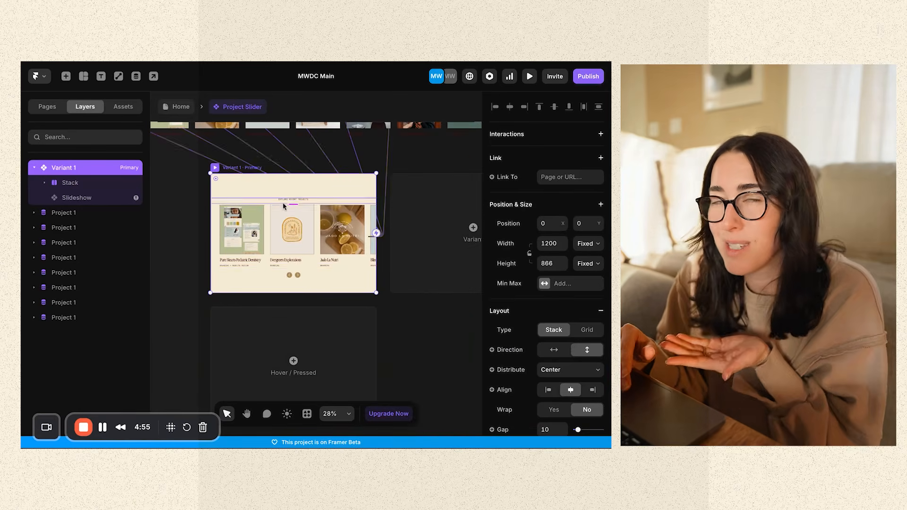
# Step: Search the insertable elements for "slid" and close the element library again
pyautogui.click(70, 78)
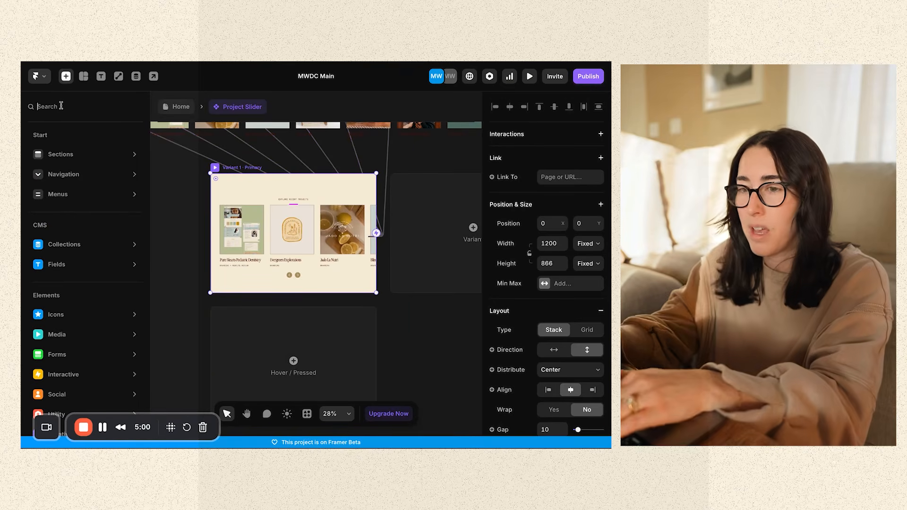
pyautogui.write('slider')
pyautogui.press('BackSpace')
pyautogui.press('BackSpace')
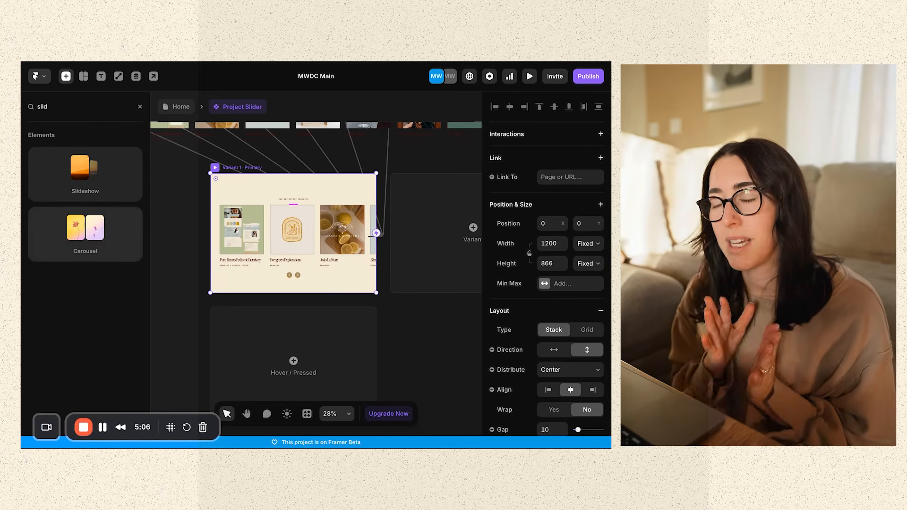
pyautogui.click(383, 309)
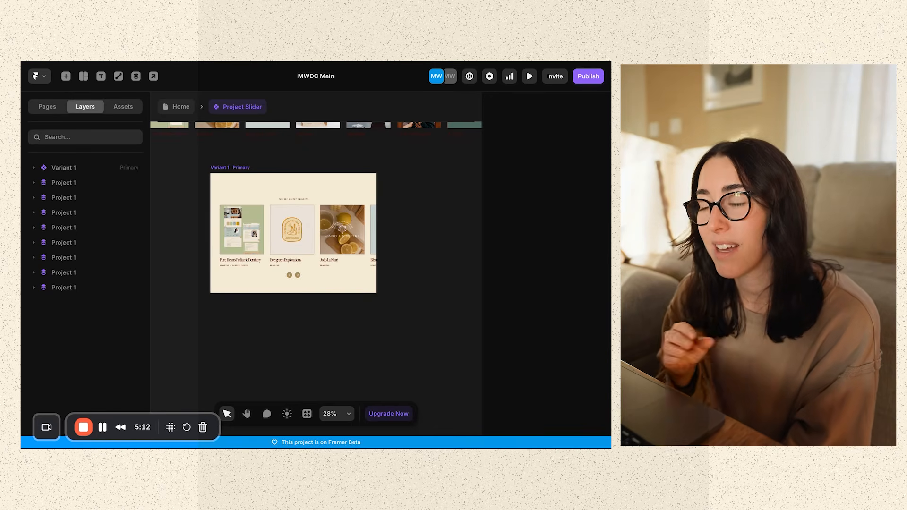
# Step: Inspect the Slideshow component's content items and the project lists connected to it in the Project Slider
pyautogui.click(359, 267)
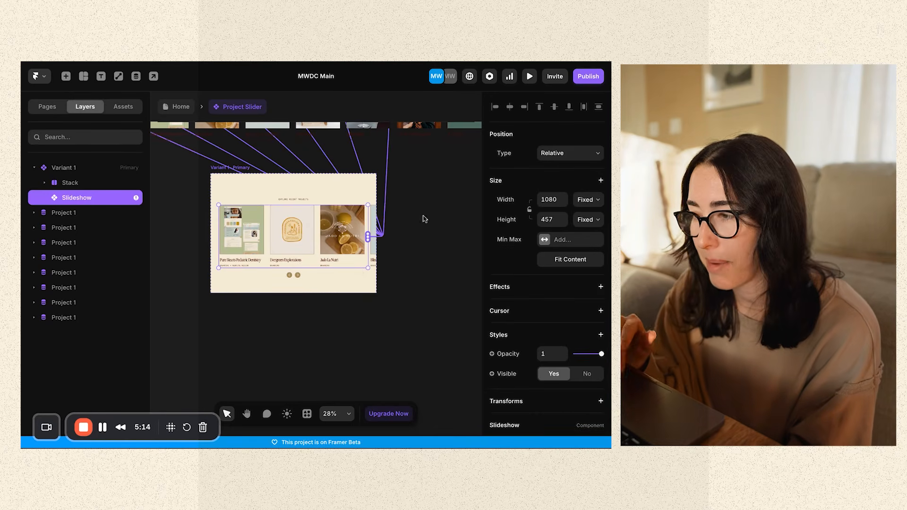
pyautogui.scroll(3, 359, 265)
pyautogui.hscroll(-3, 358, 265)
pyautogui.hscroll(-2, 298, 300)
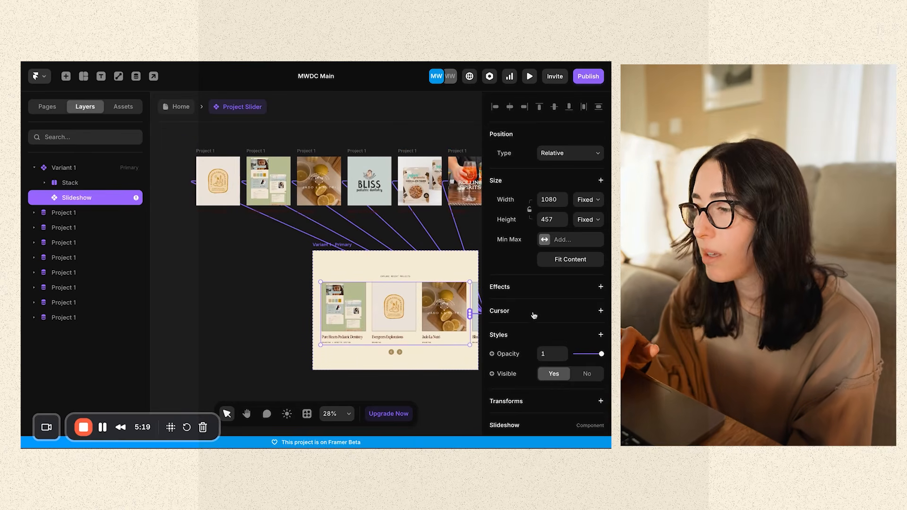
pyautogui.scroll(-5, 533, 313)
pyautogui.click(568, 229)
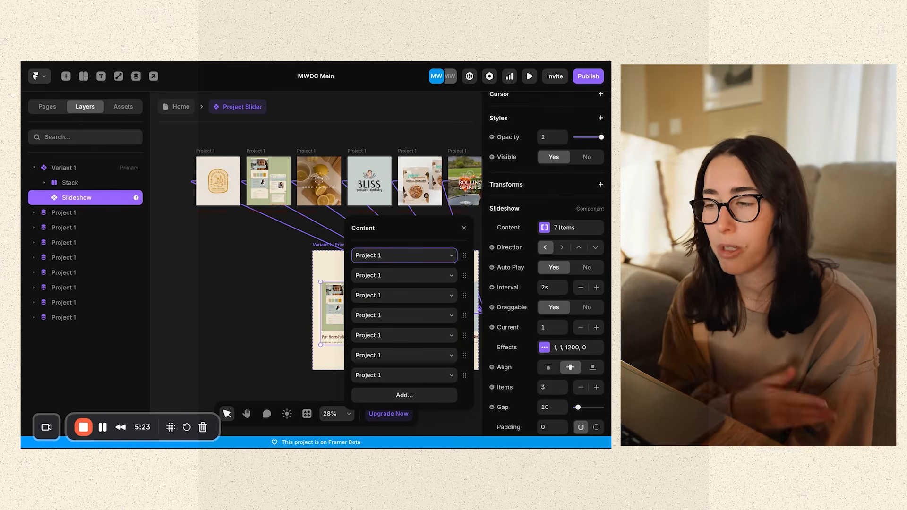
pyautogui.click(464, 228)
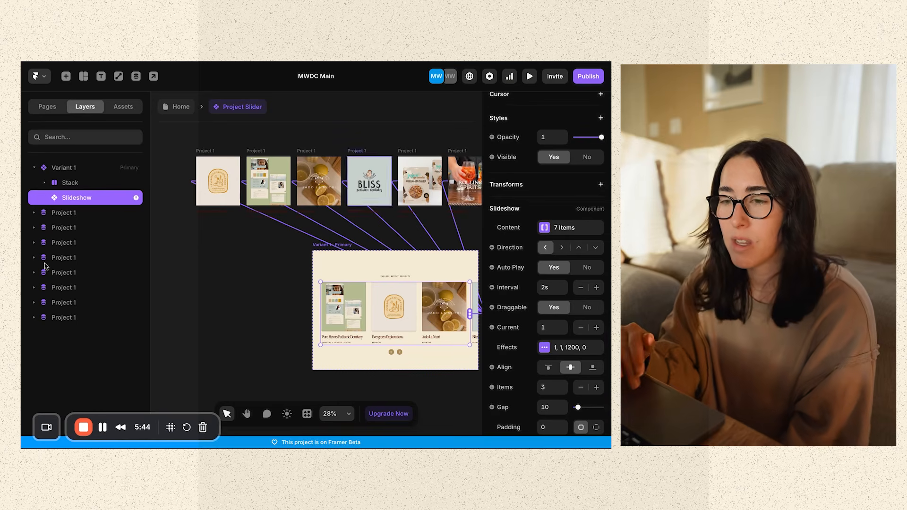
# Step: Select the first project list, review the Projects, Services and Blog collections in the CMS, and return to the Project Slider
pyautogui.click(213, 151)
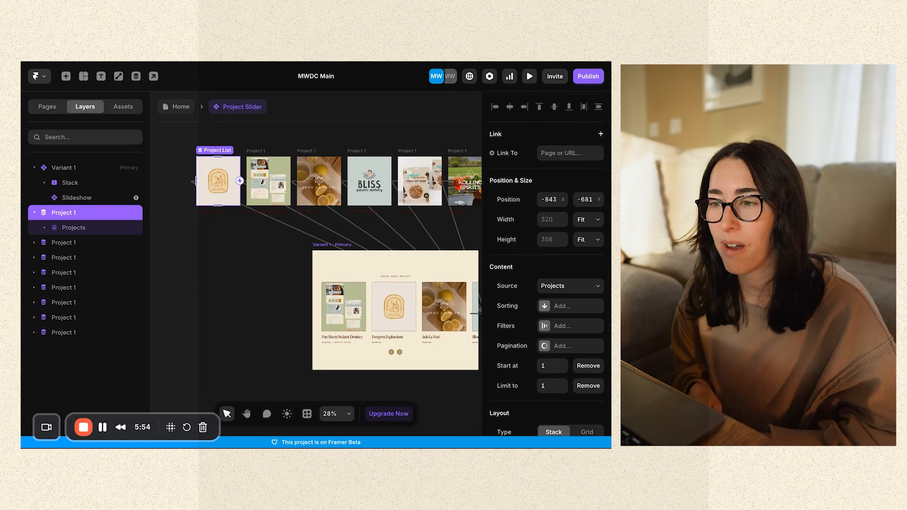
pyautogui.click(136, 77)
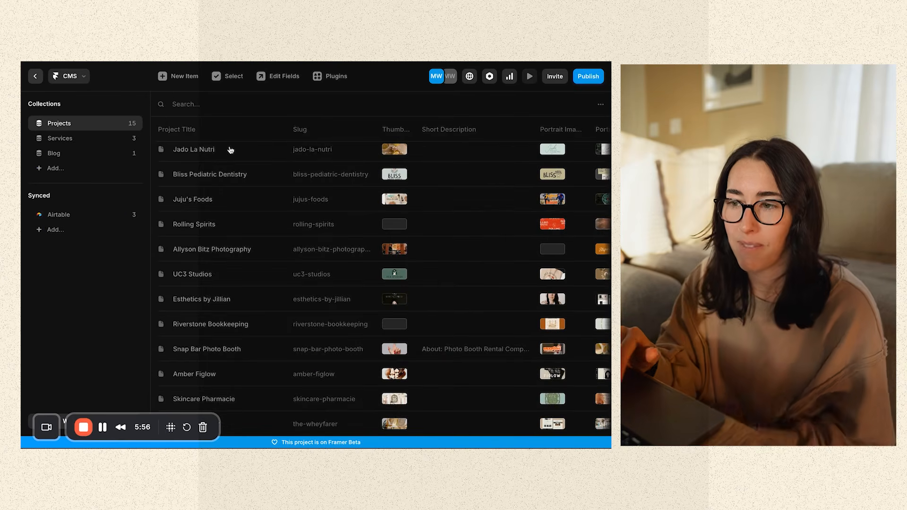
pyautogui.click(98, 137)
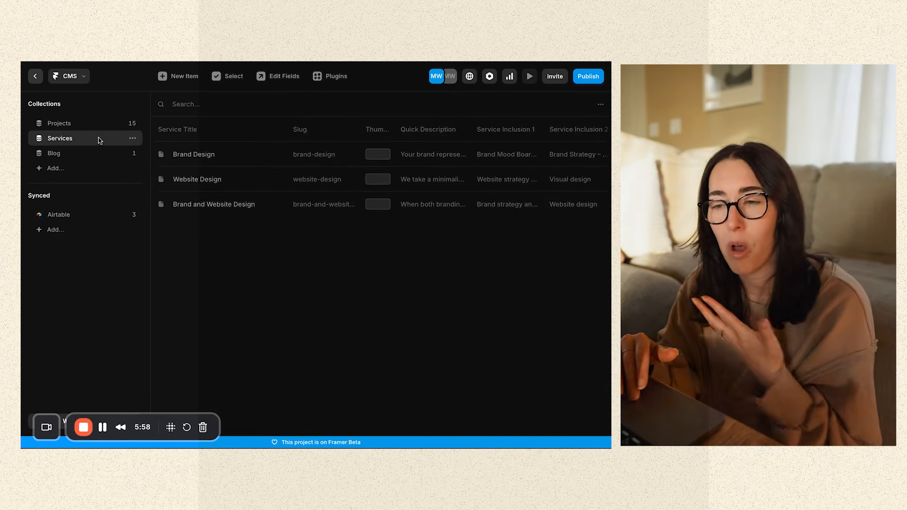
pyautogui.click(91, 154)
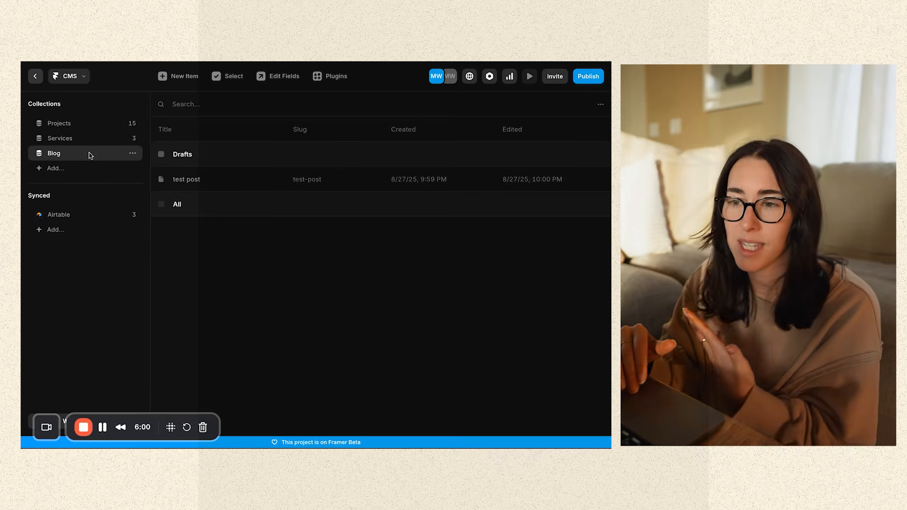
pyautogui.click(35, 79)
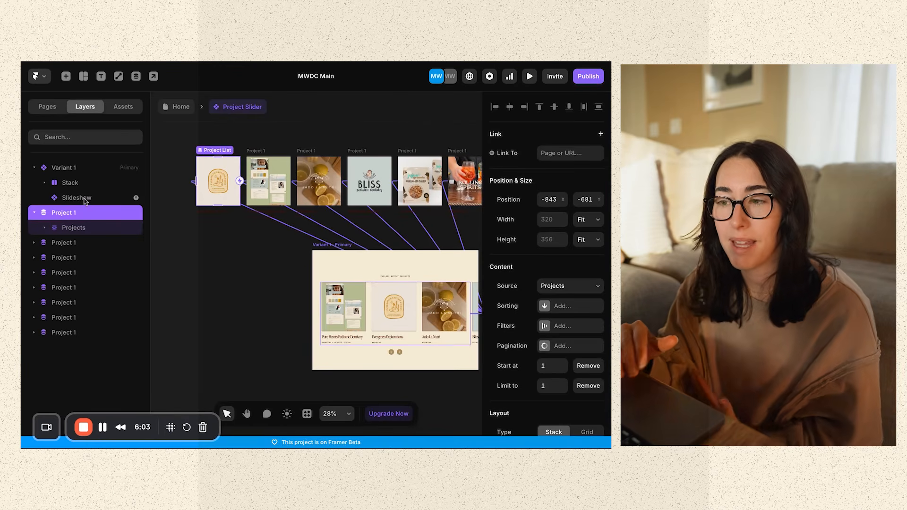
# Step: Examine the first project list's nested Projects list and Project Card, including its content source, start and limit settings
pyautogui.scroll(-3, 482, 221)
pyautogui.scroll(-3, 481, 220)
pyautogui.scroll(6, 429, 253)
pyautogui.scroll(-10, 531, 278)
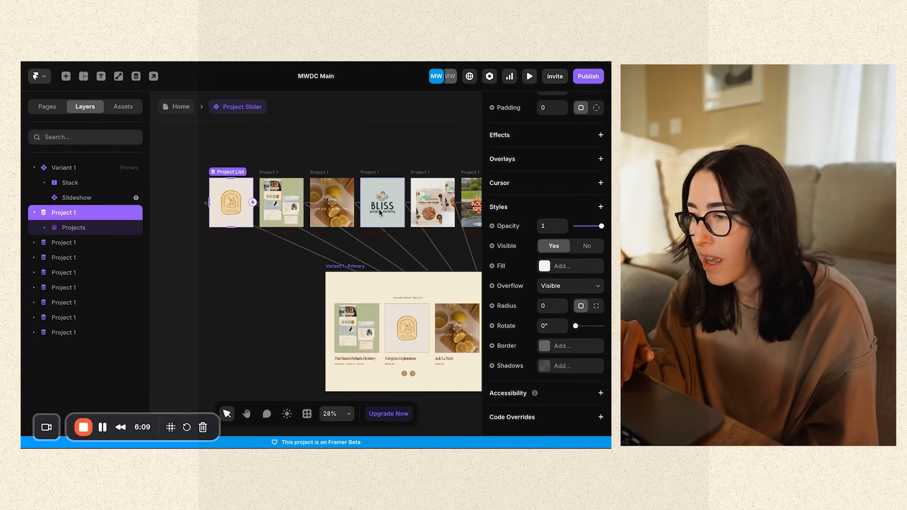
pyautogui.click(111, 228)
pyautogui.scroll(-10, 544, 322)
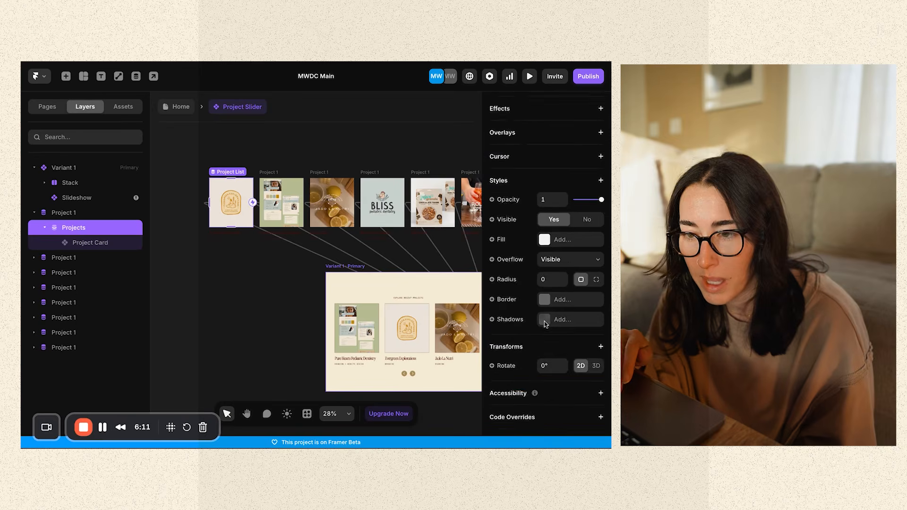
pyautogui.scroll(10, 544, 320)
pyautogui.press('Return')
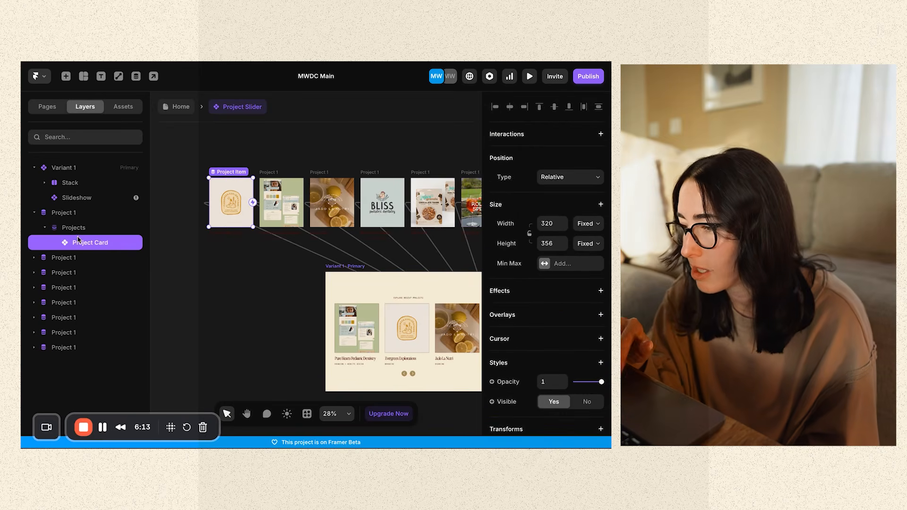
pyautogui.scroll(-5, 570, 290)
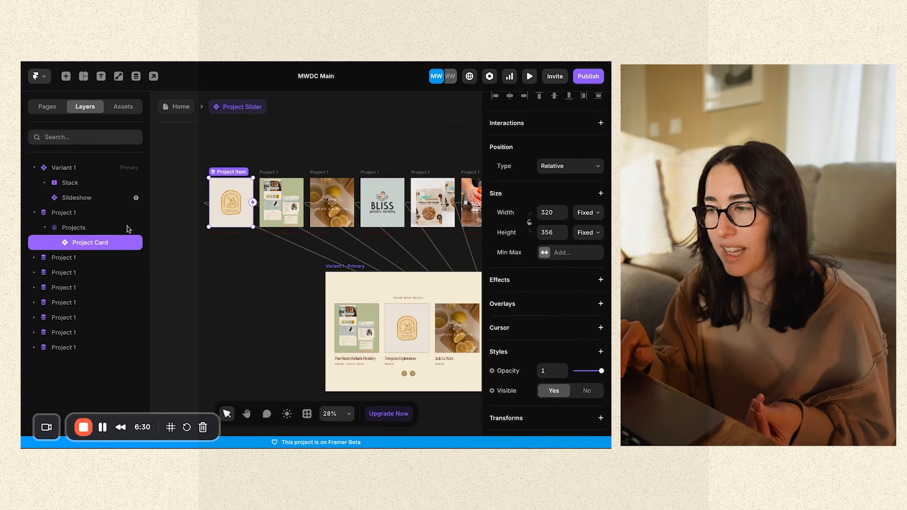
pyautogui.click(115, 233)
pyautogui.scroll(4, 520, 360)
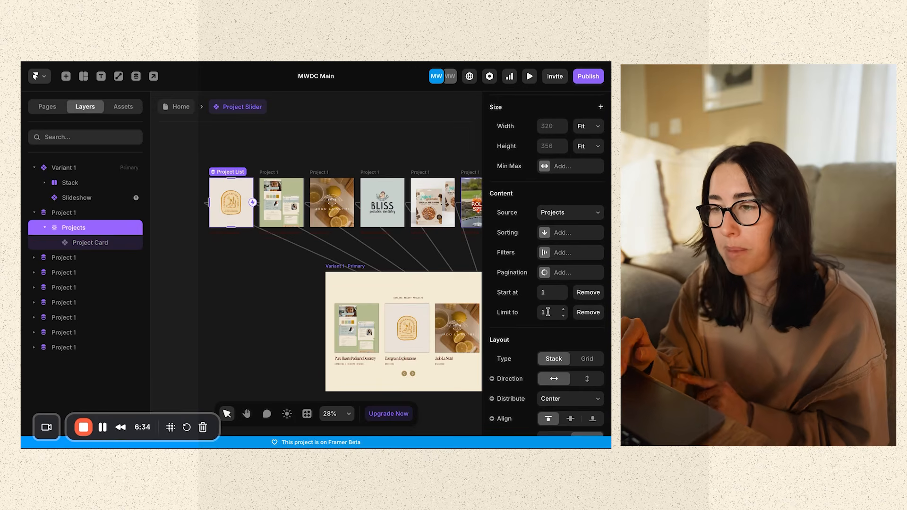
# Step: Compare the start and limit settings of the Projects lists nested in the second and third project items
pyautogui.click(268, 175)
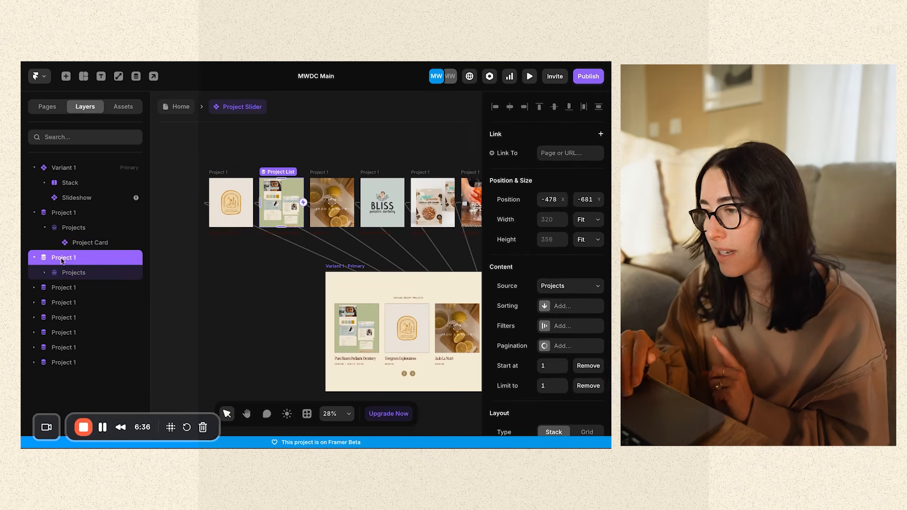
pyautogui.click(76, 272)
pyautogui.scroll(-3, 560, 322)
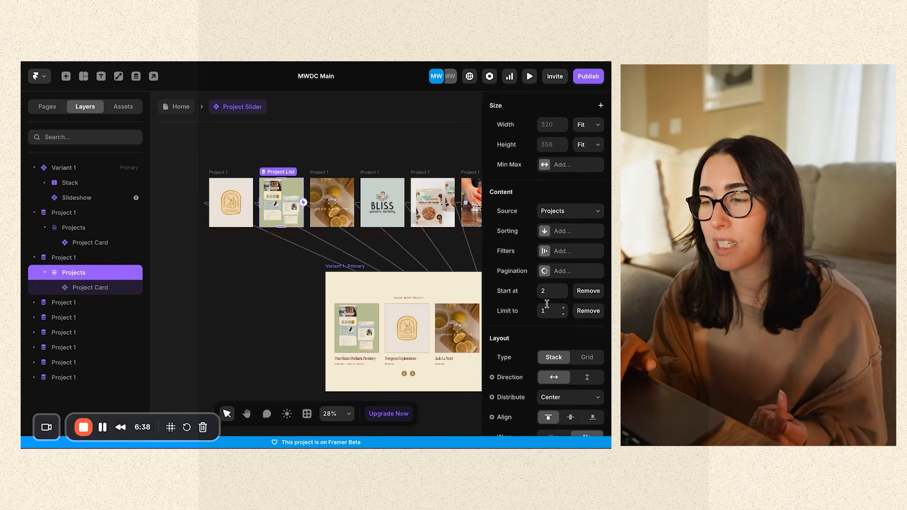
pyautogui.click(317, 175)
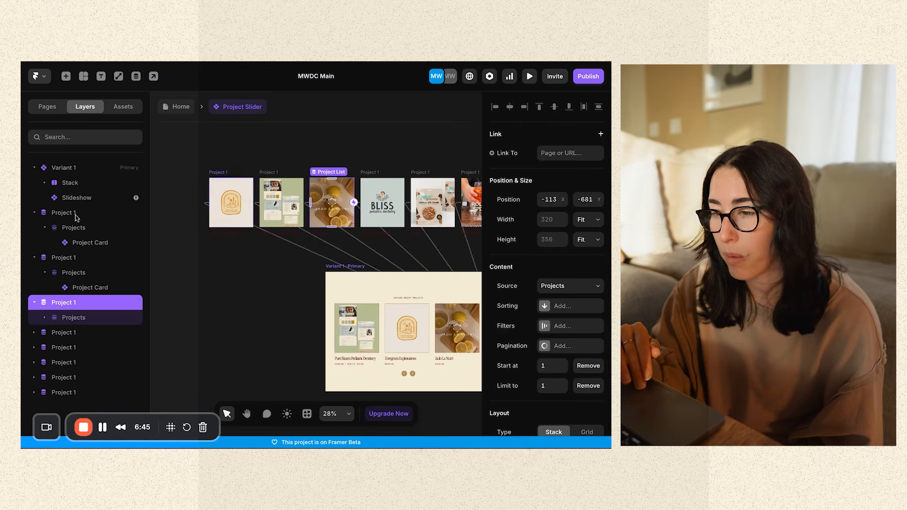
pyautogui.click(73, 317)
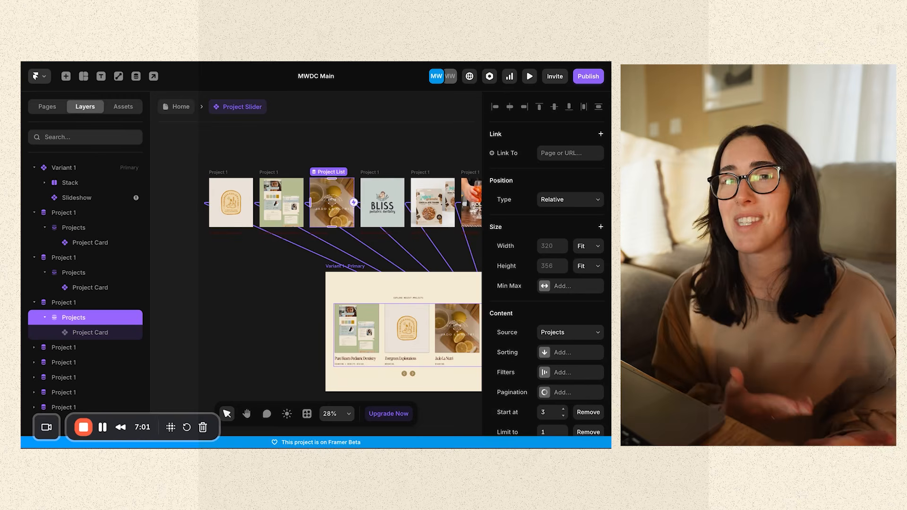
pyautogui.click(47, 107)
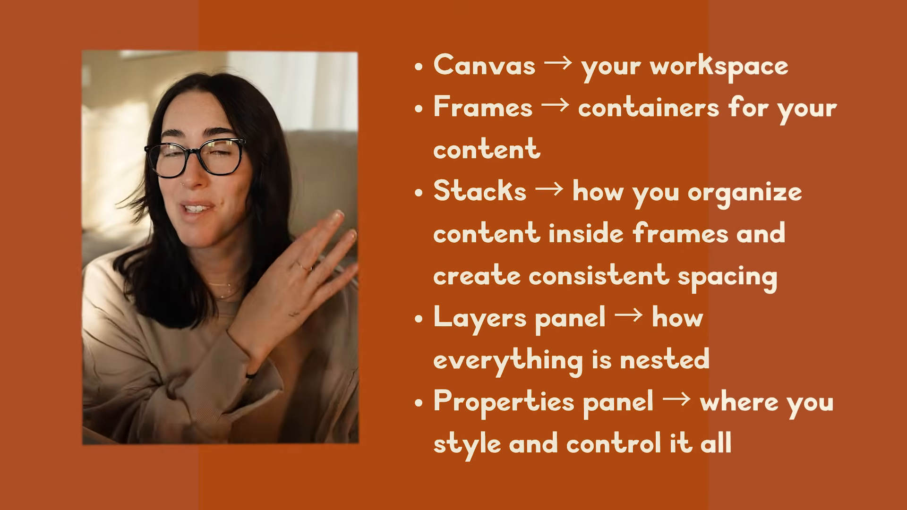